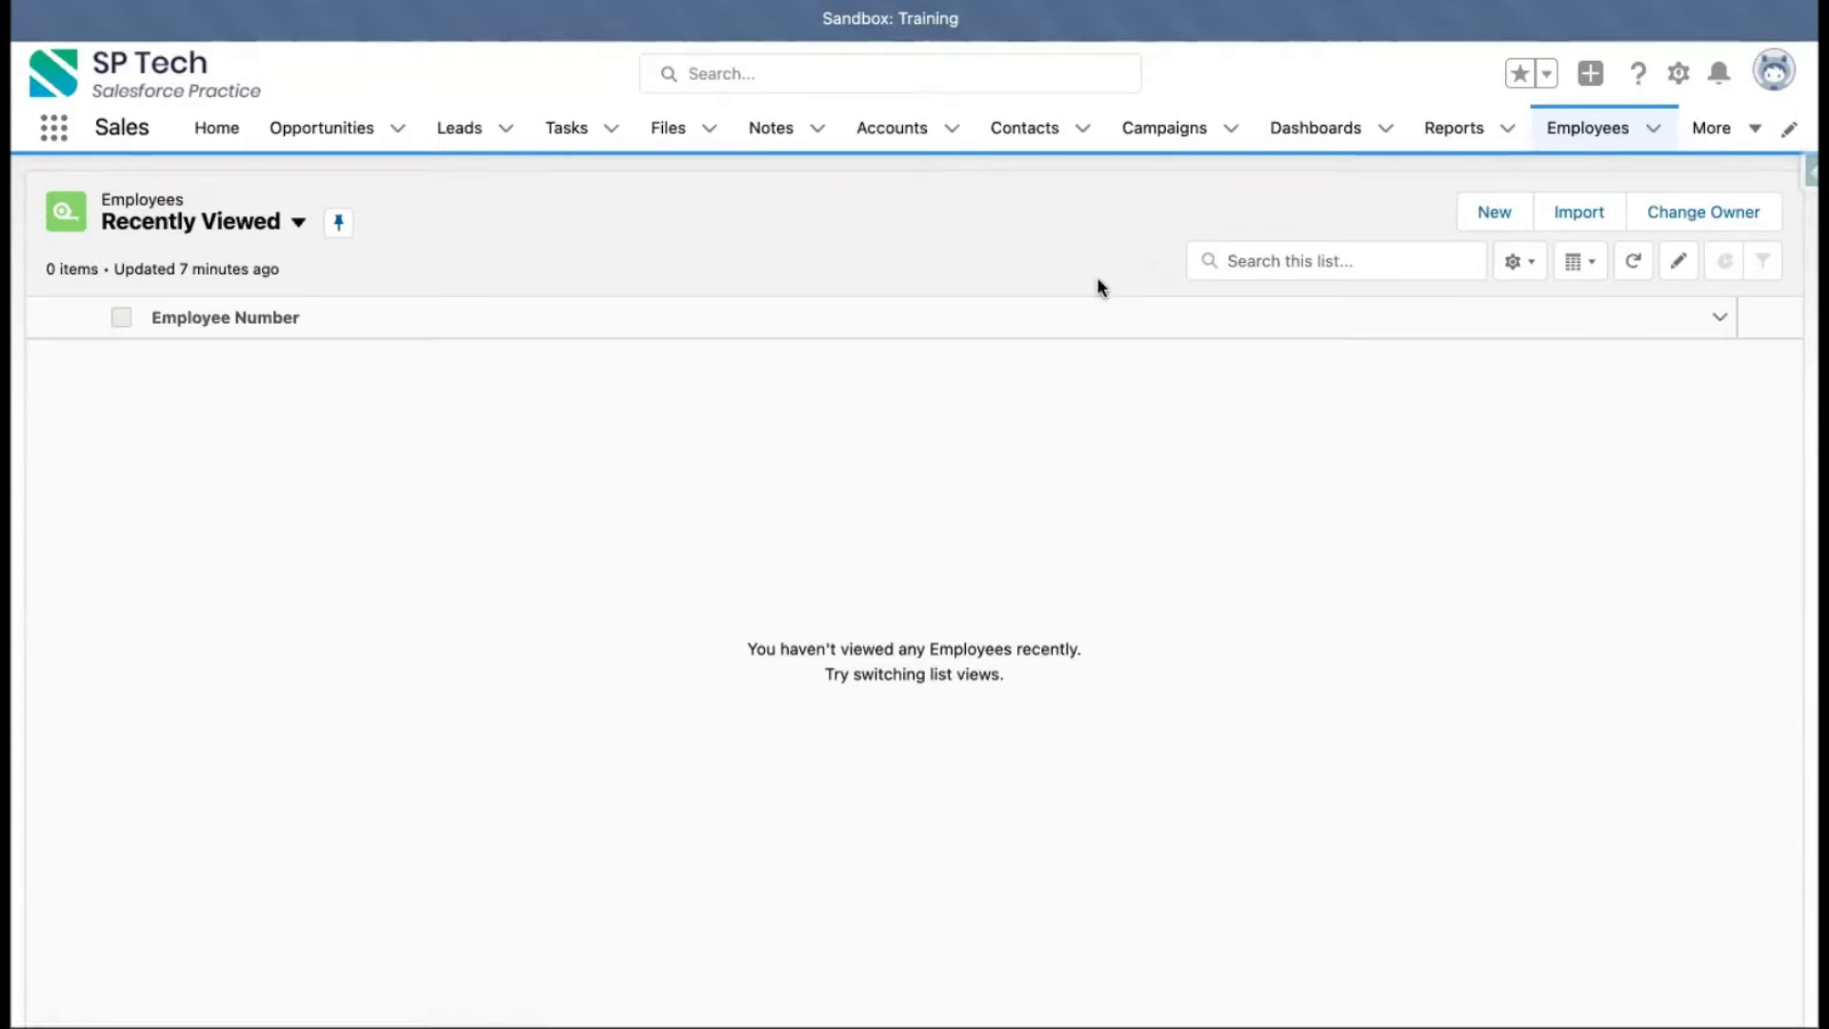
# Open the new Employee record form and cancel it
pyautogui.click(1494, 212)
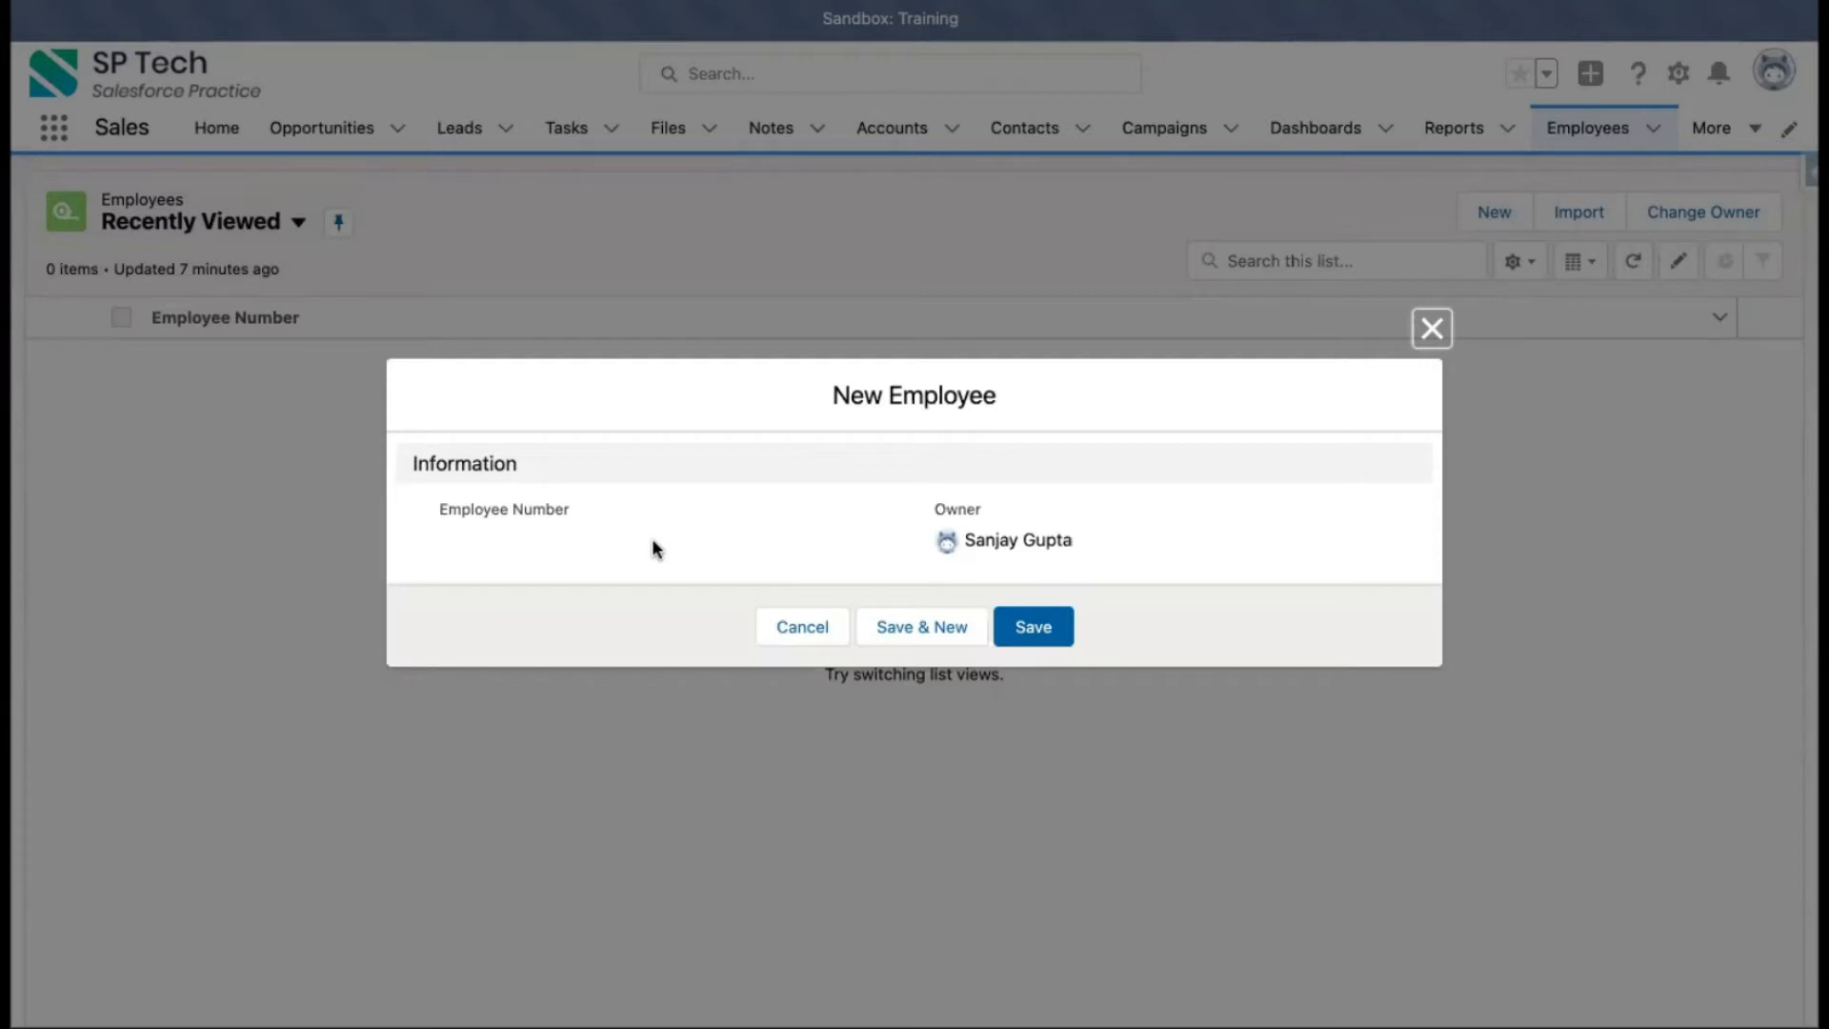
pyautogui.click(798, 630)
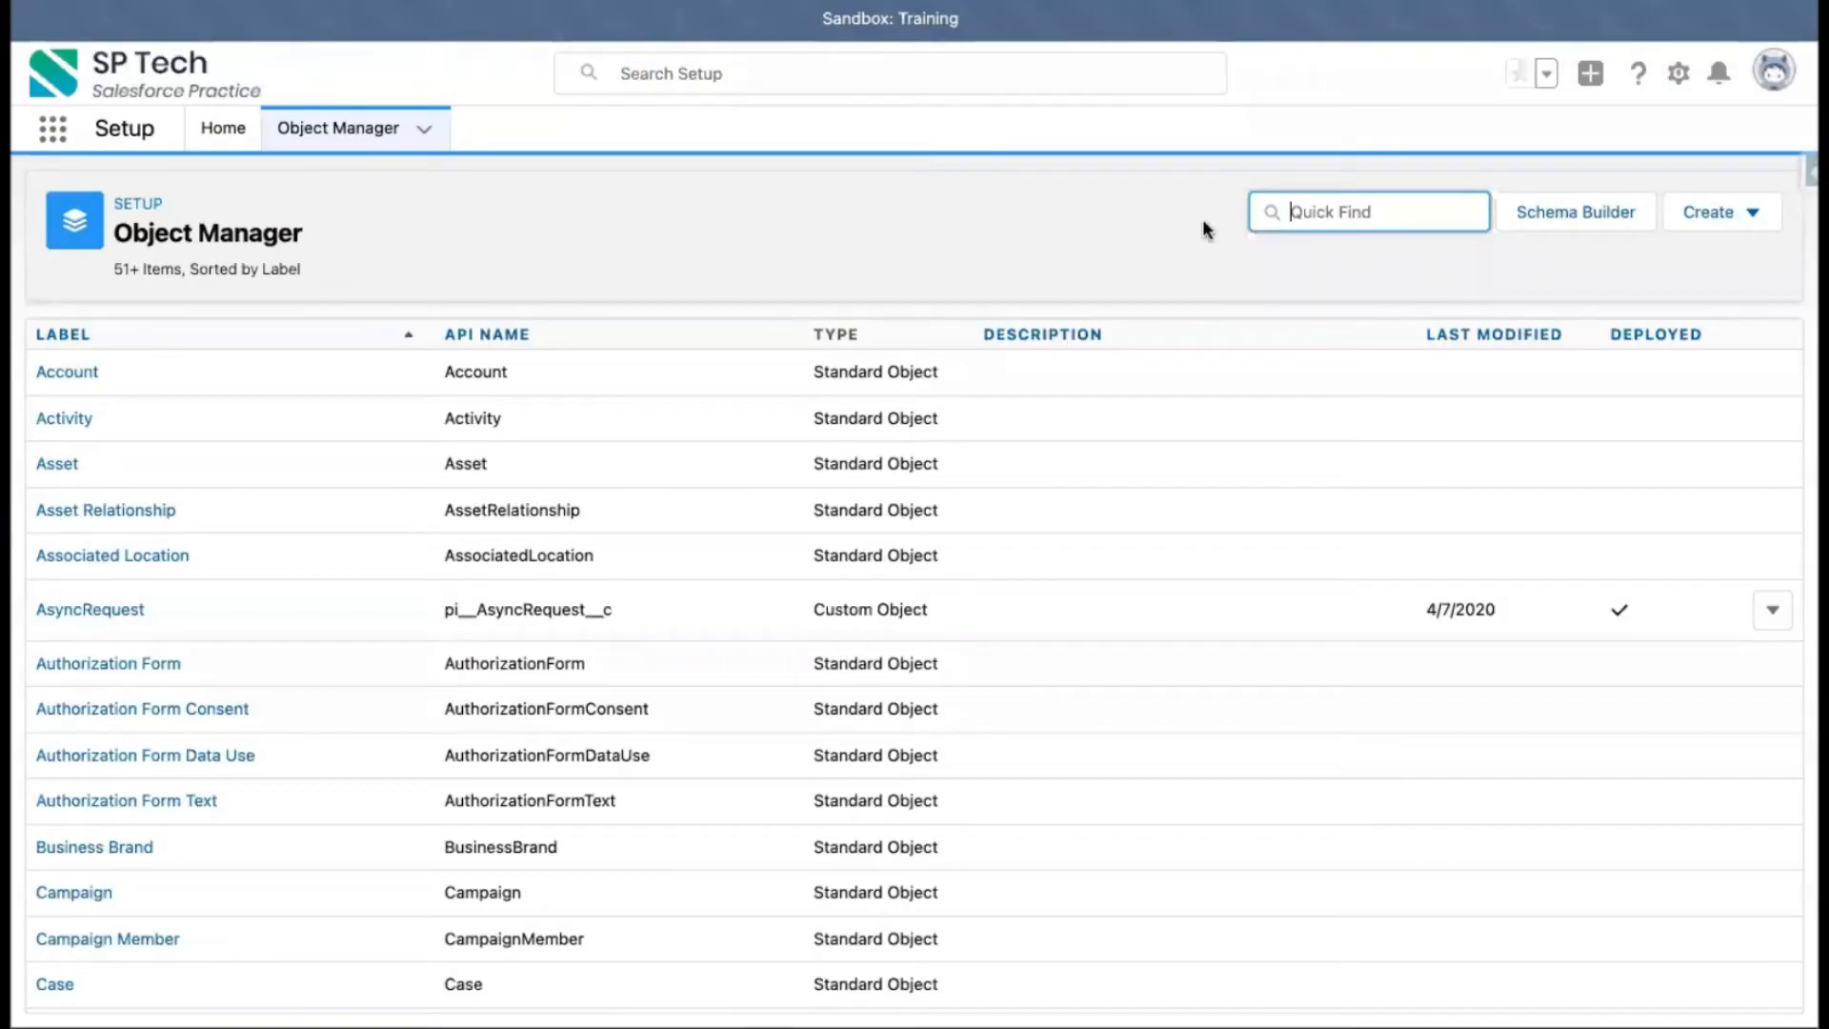
# Search Object Manager for employee, open the Employee object and view its fields and relationships
pyautogui.write('employee')
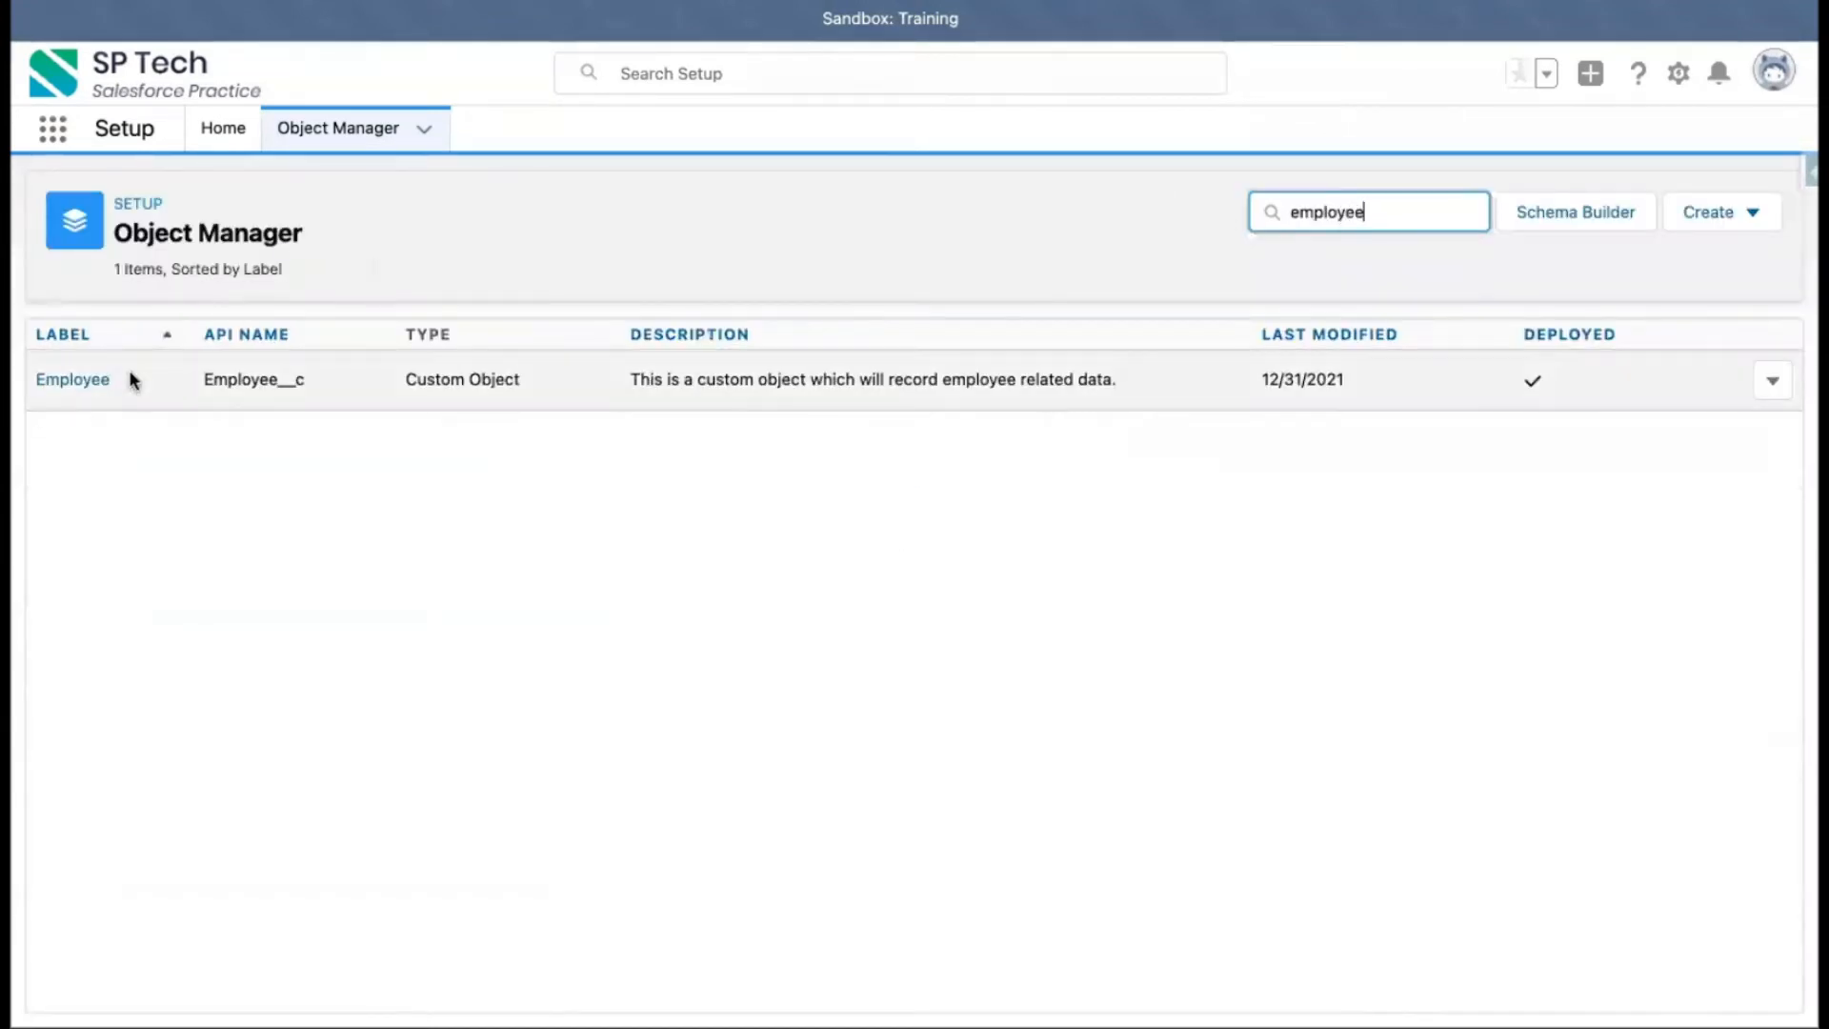
pyautogui.click(70, 381)
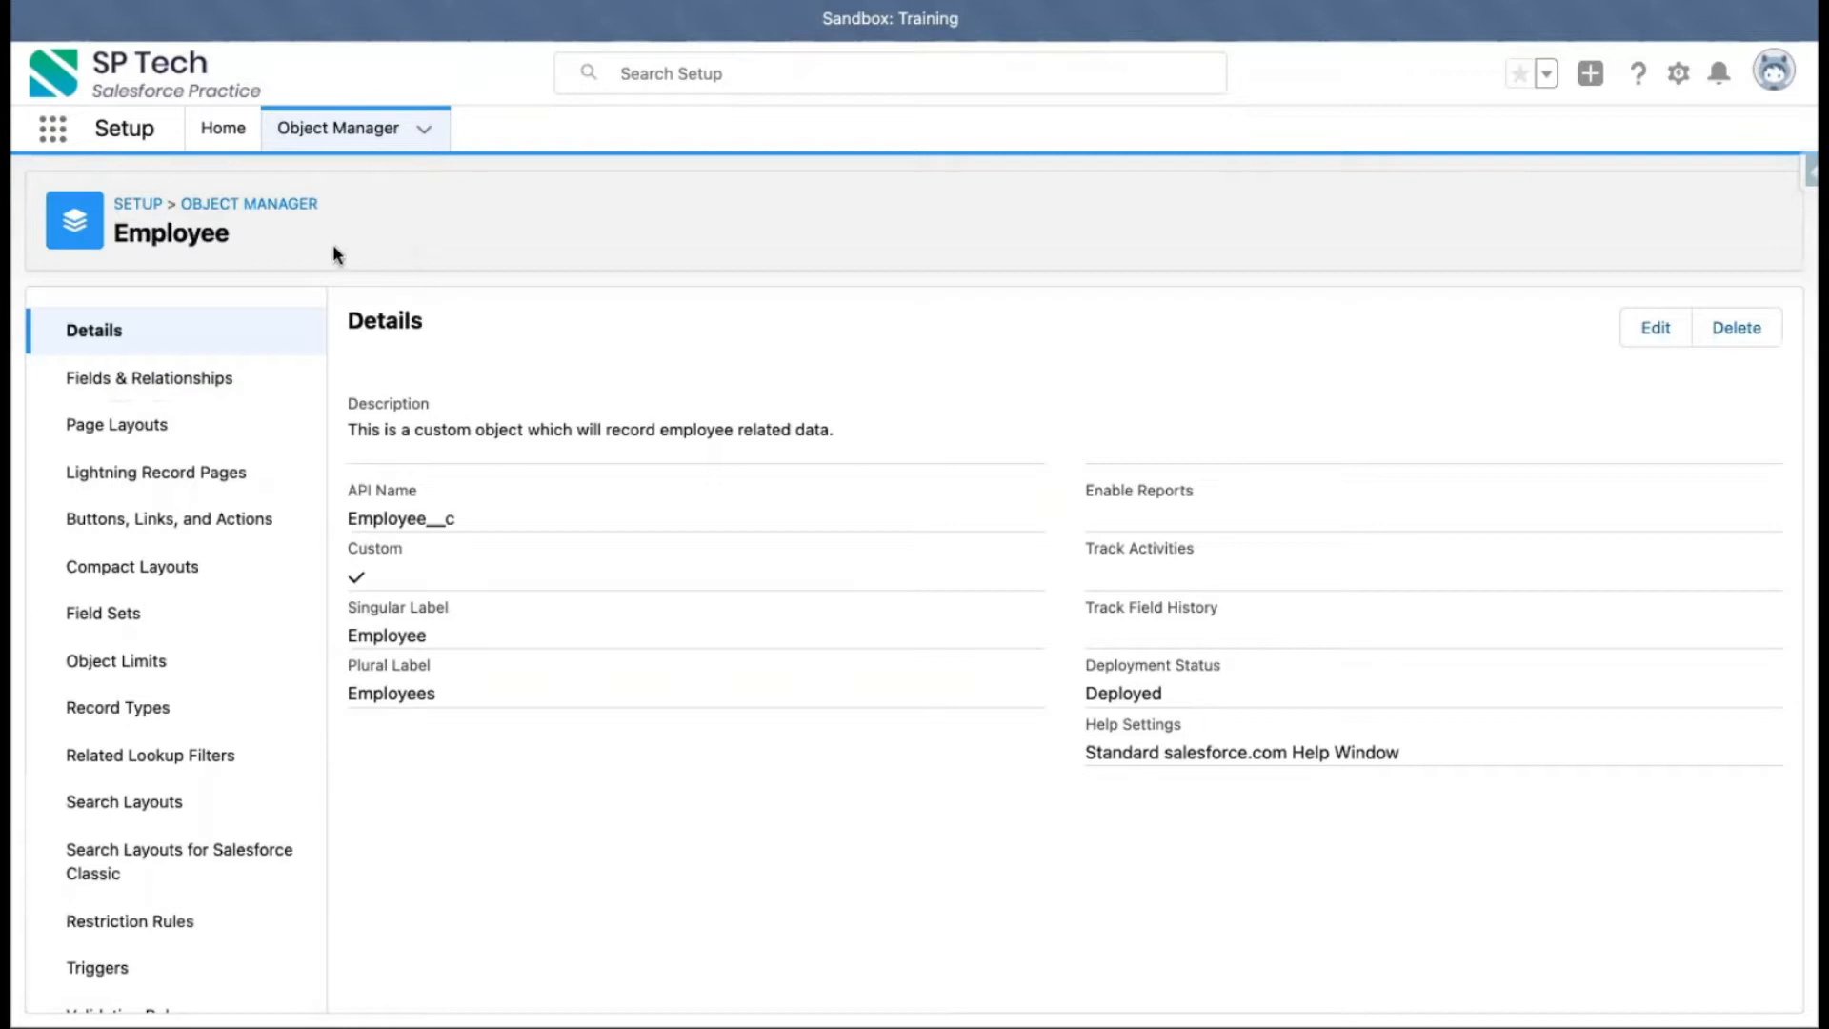
pyautogui.click(186, 378)
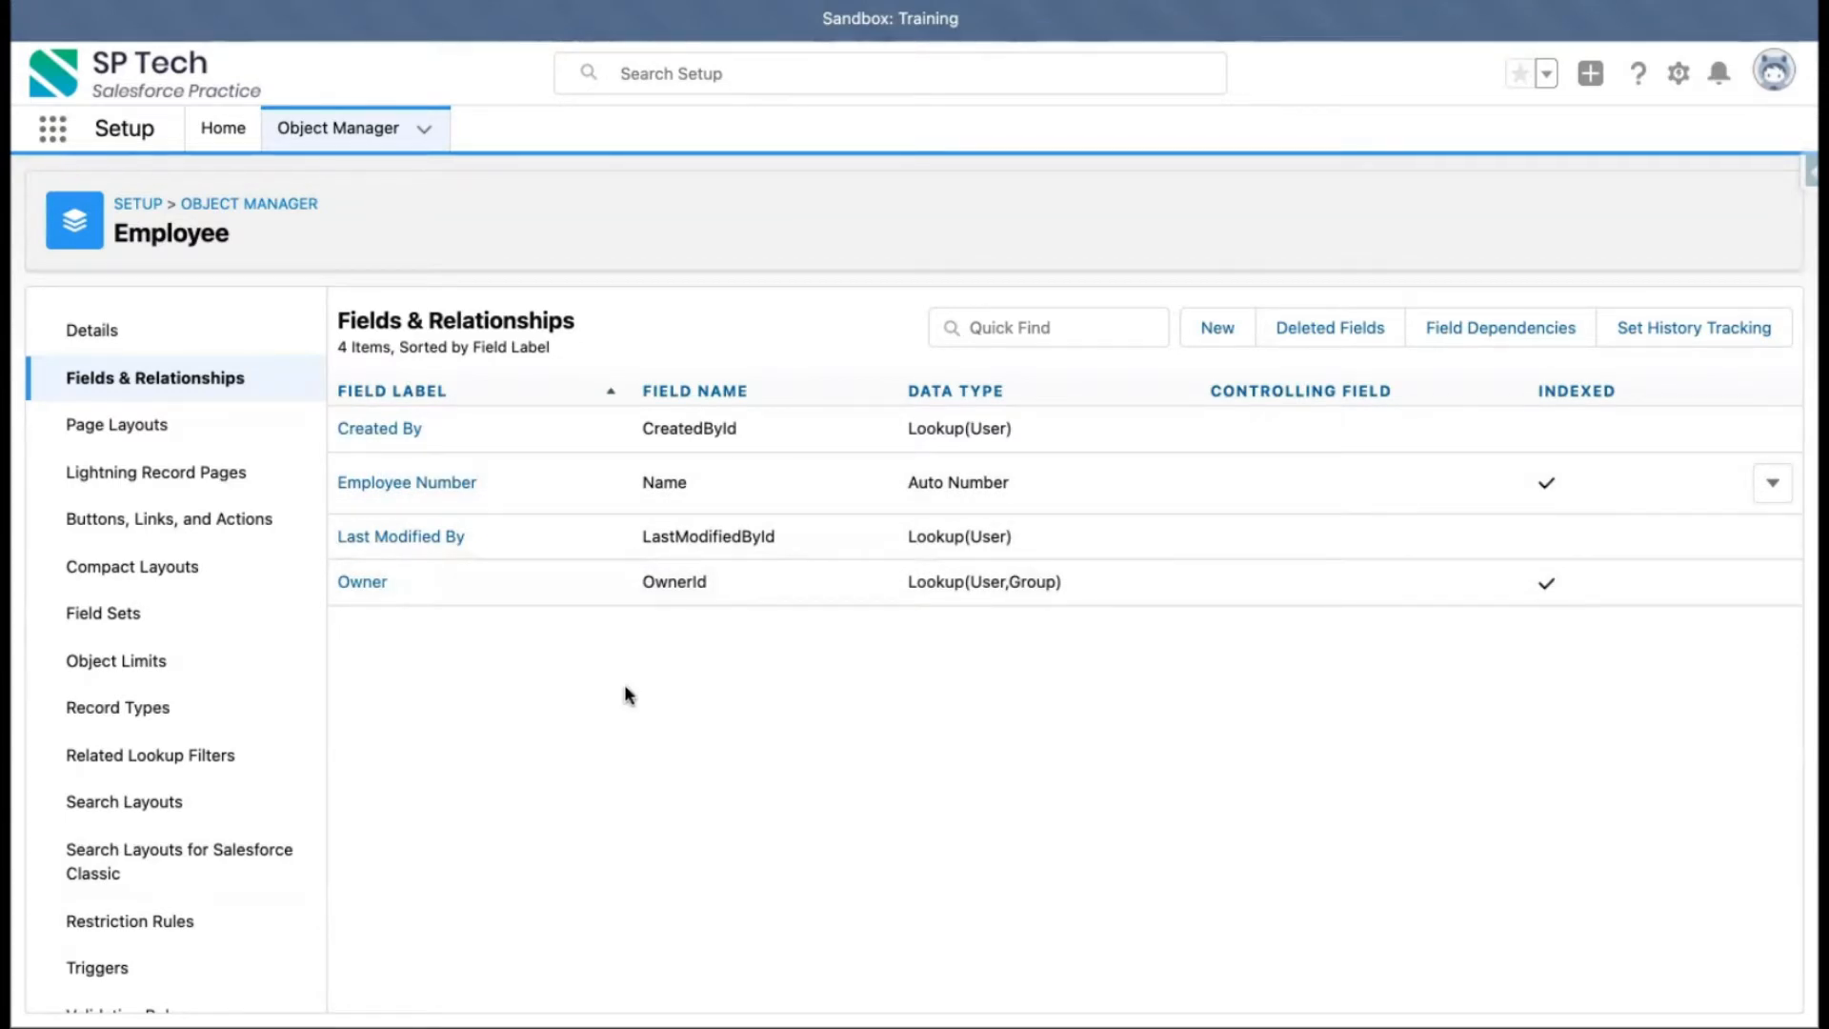
# Examine the Account object's fields and relationships list for comparison
pyautogui.click(336, 144)
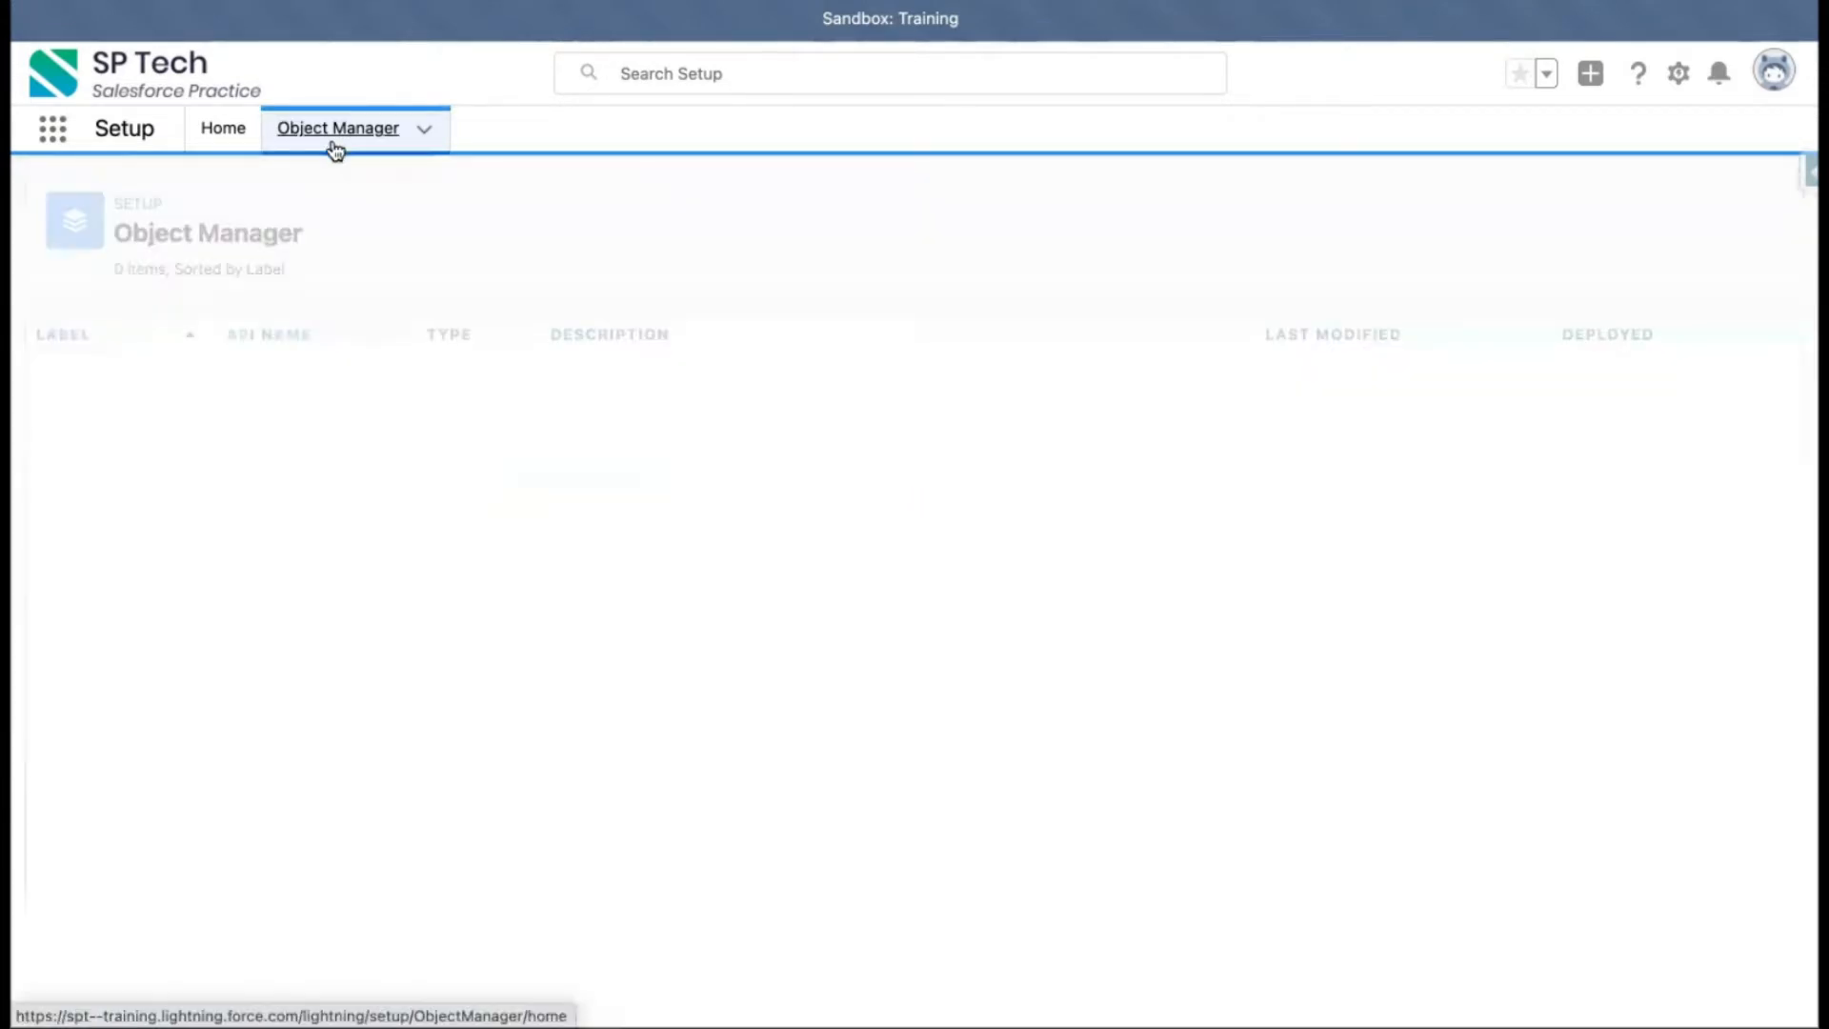
pyautogui.click(76, 374)
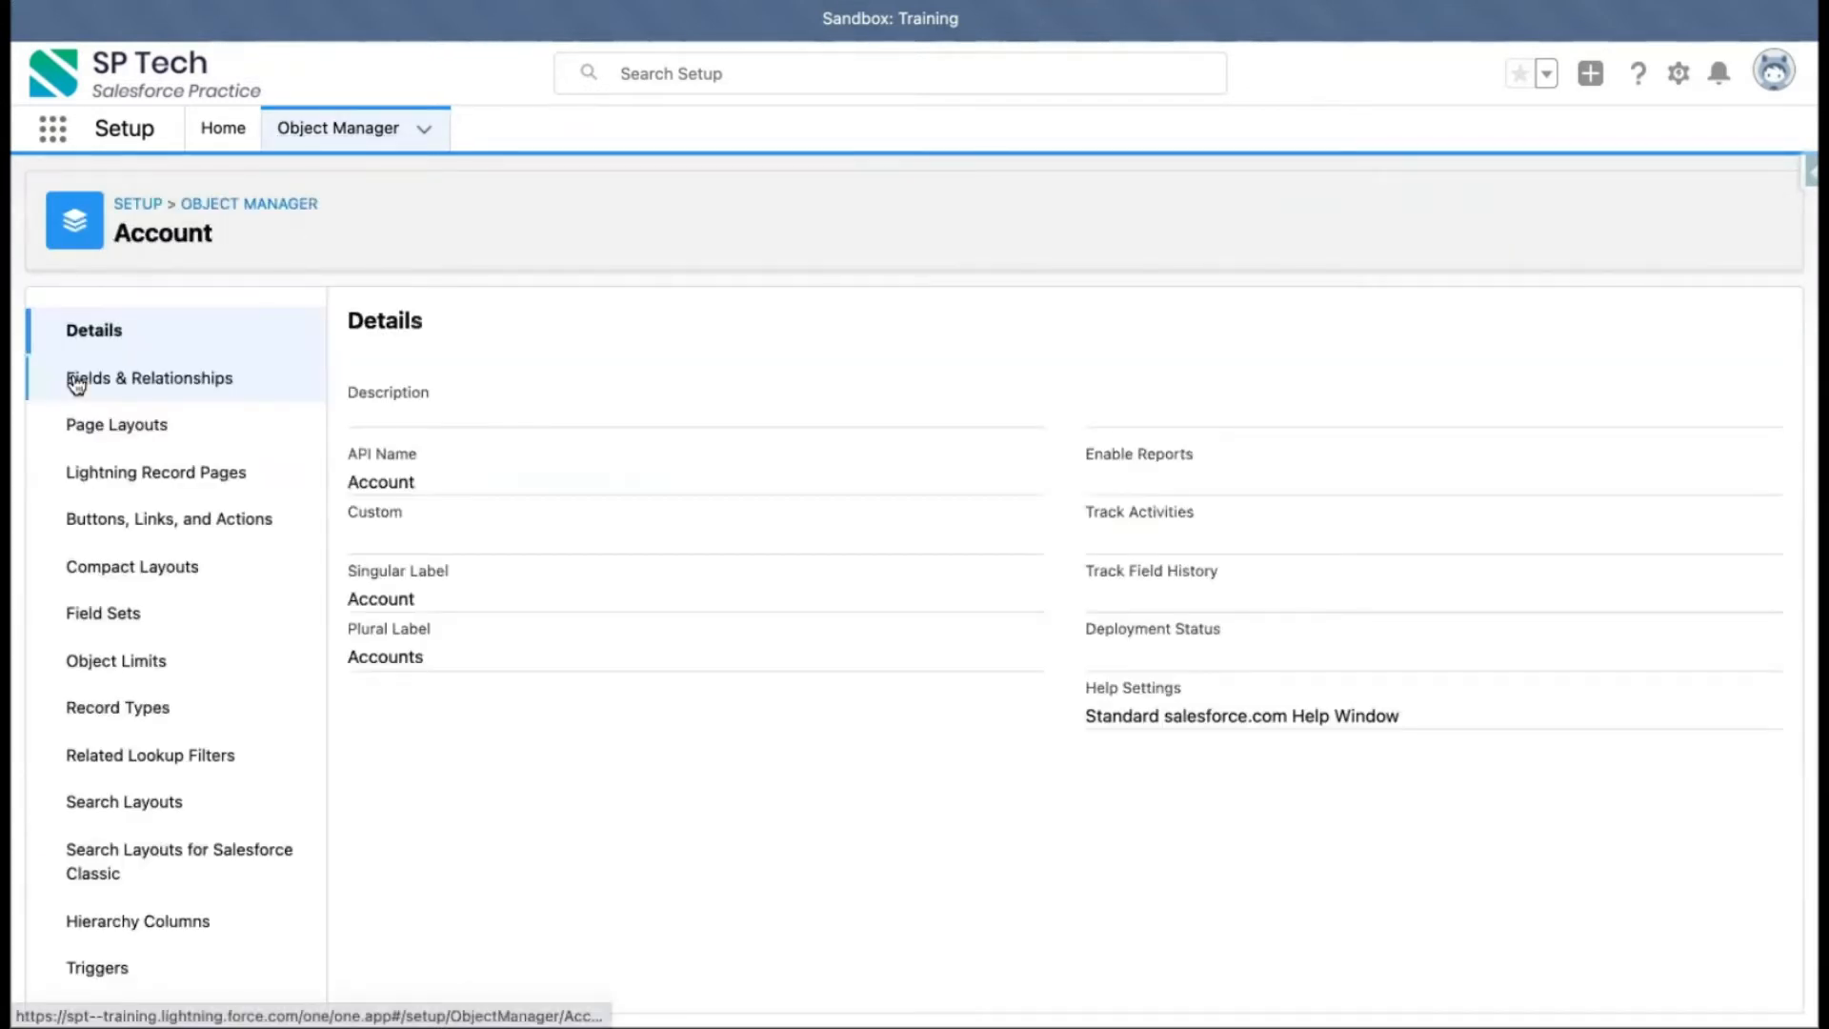
pyautogui.click(133, 381)
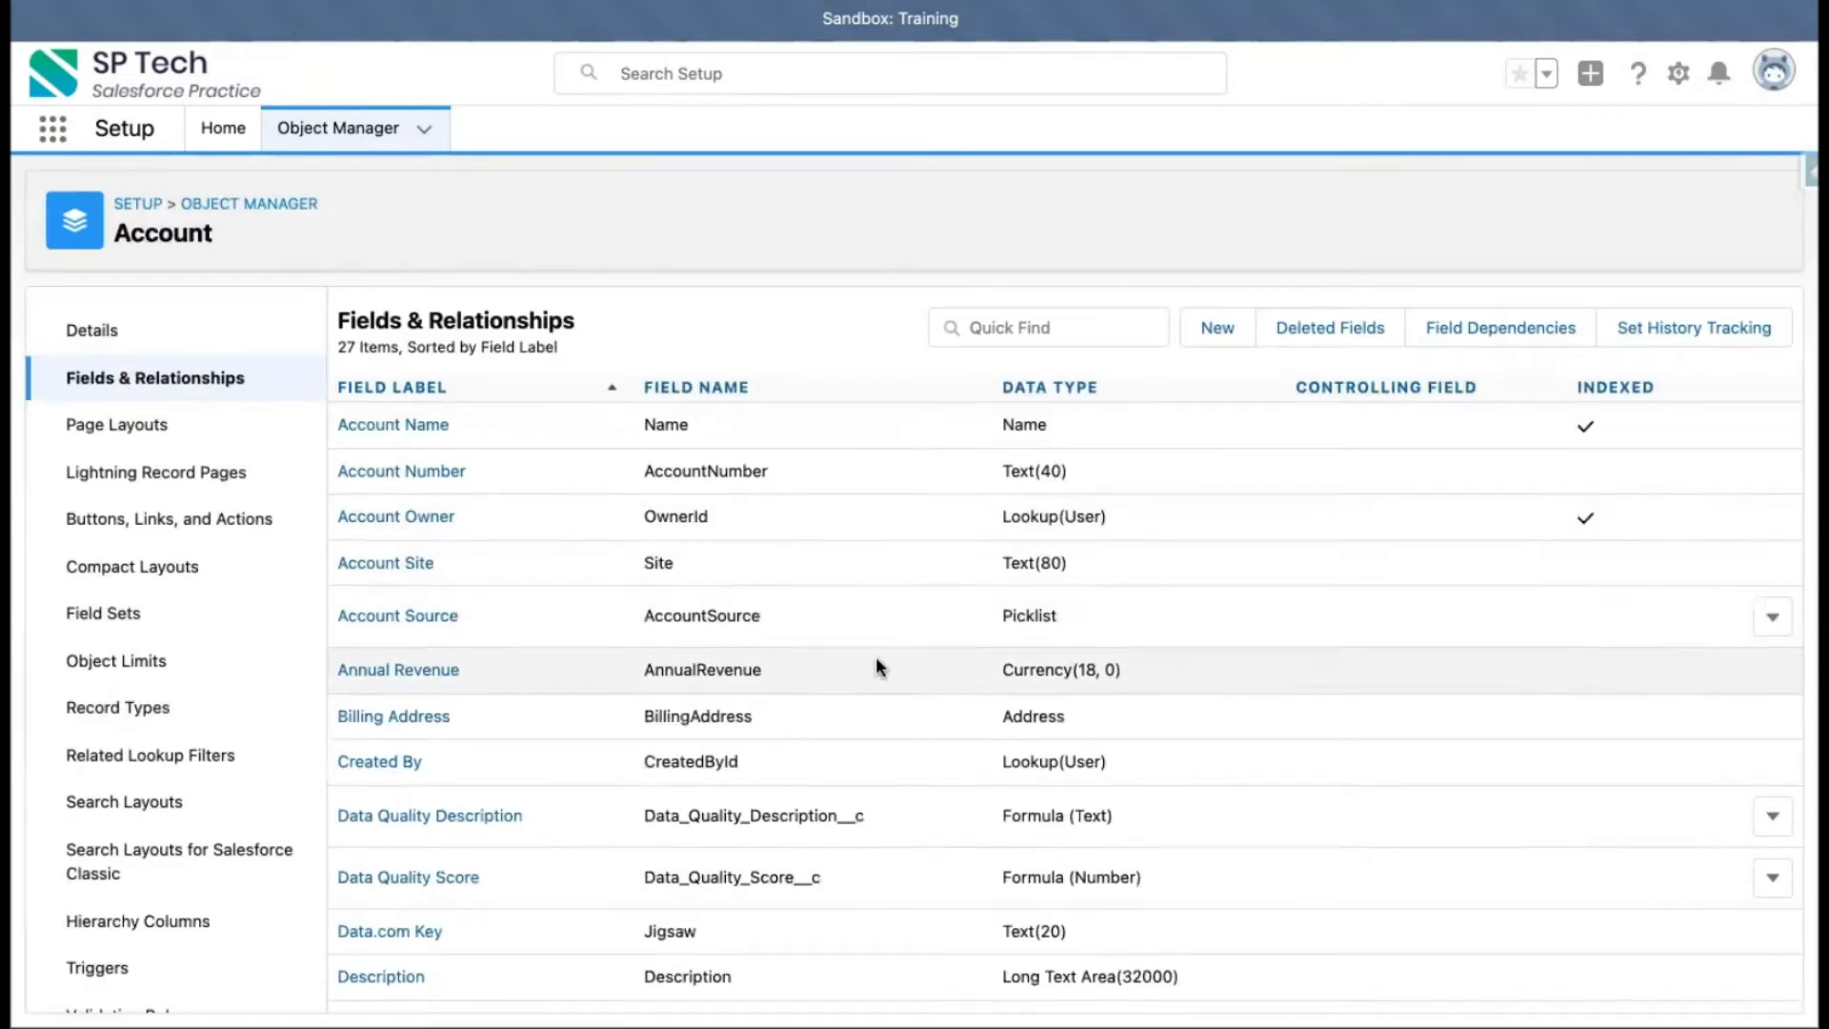
pyautogui.scroll(-1, 876, 657)
pyautogui.scroll(1, 877, 657)
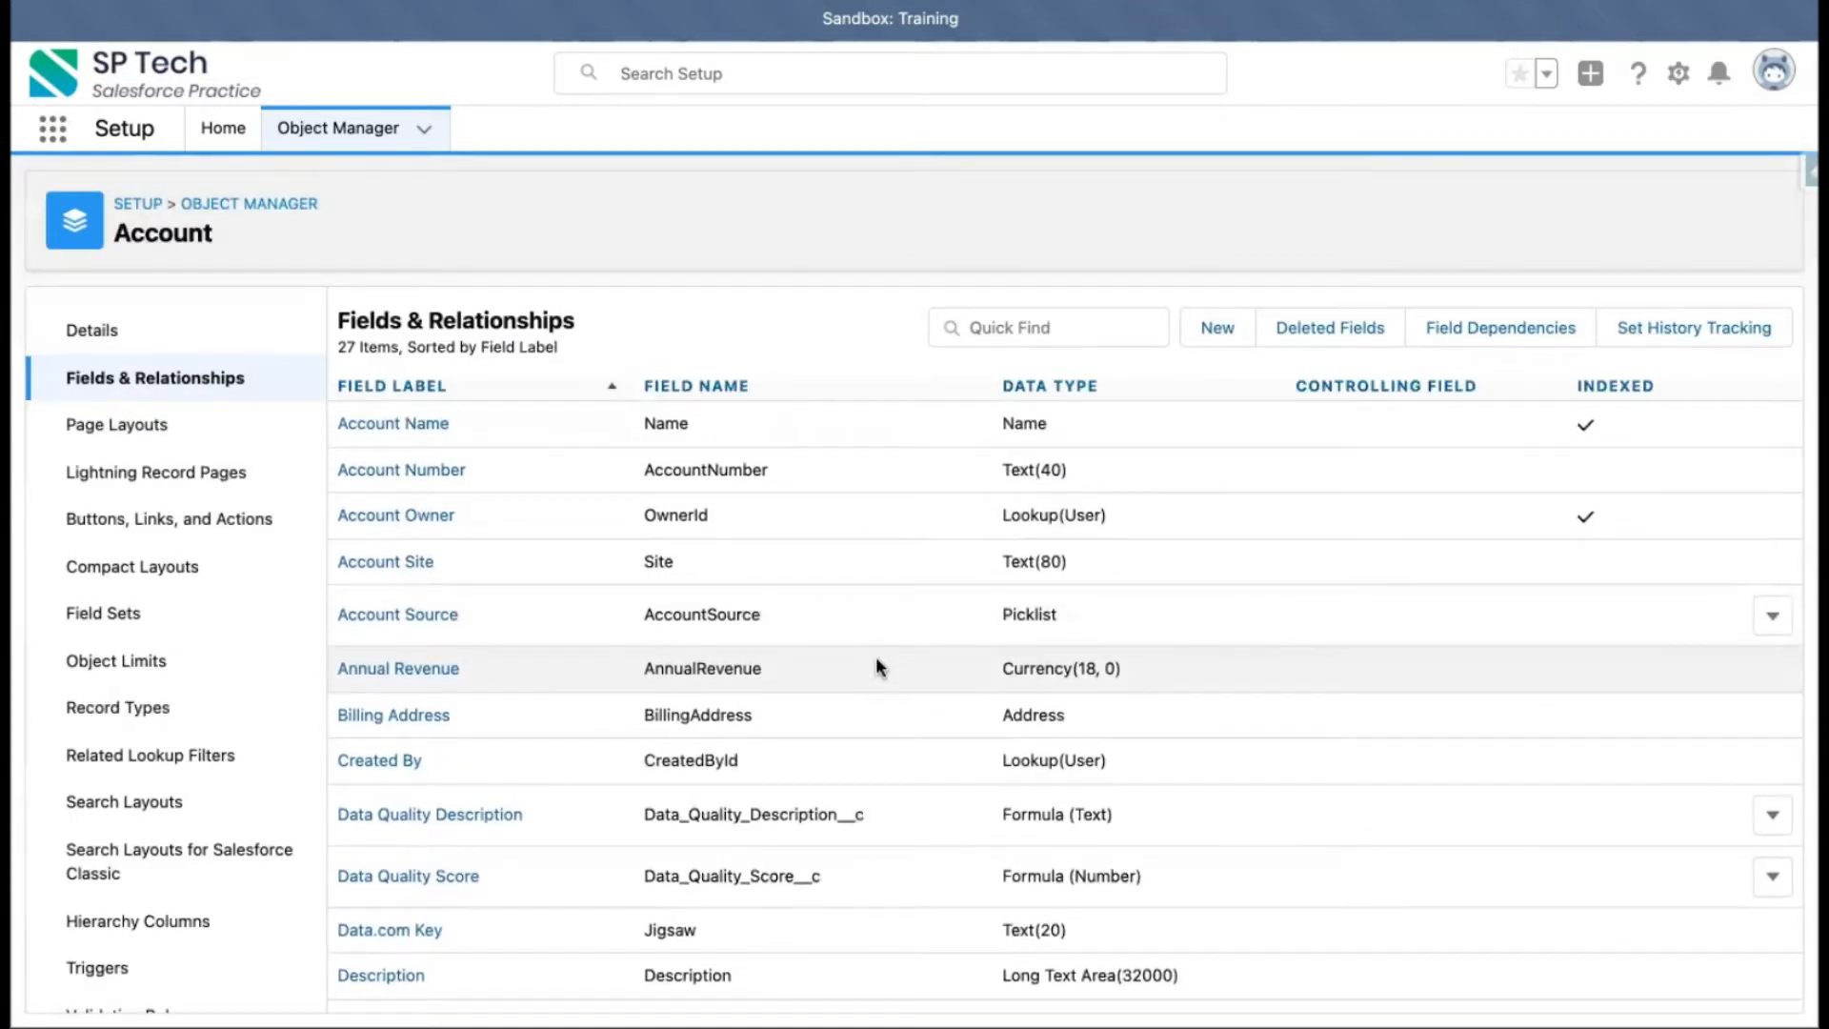
pyautogui.scroll(-1, 876, 658)
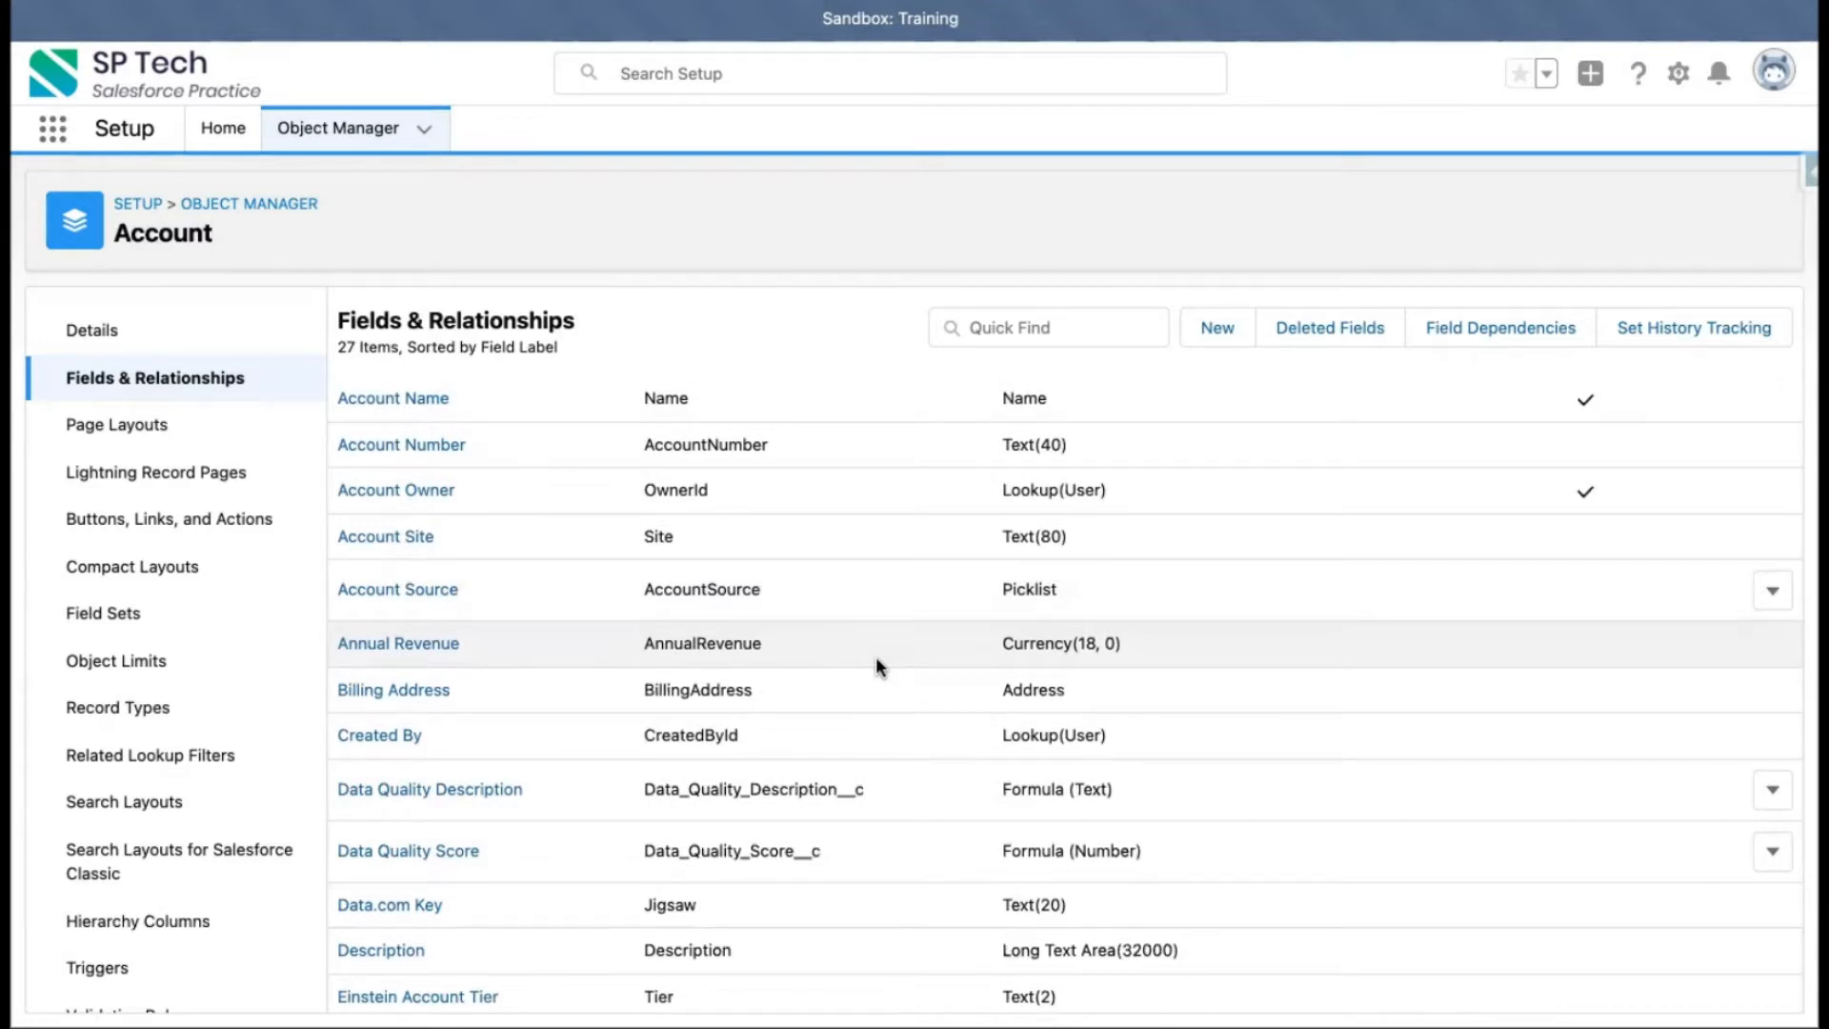
pyautogui.scroll(1, 832, 600)
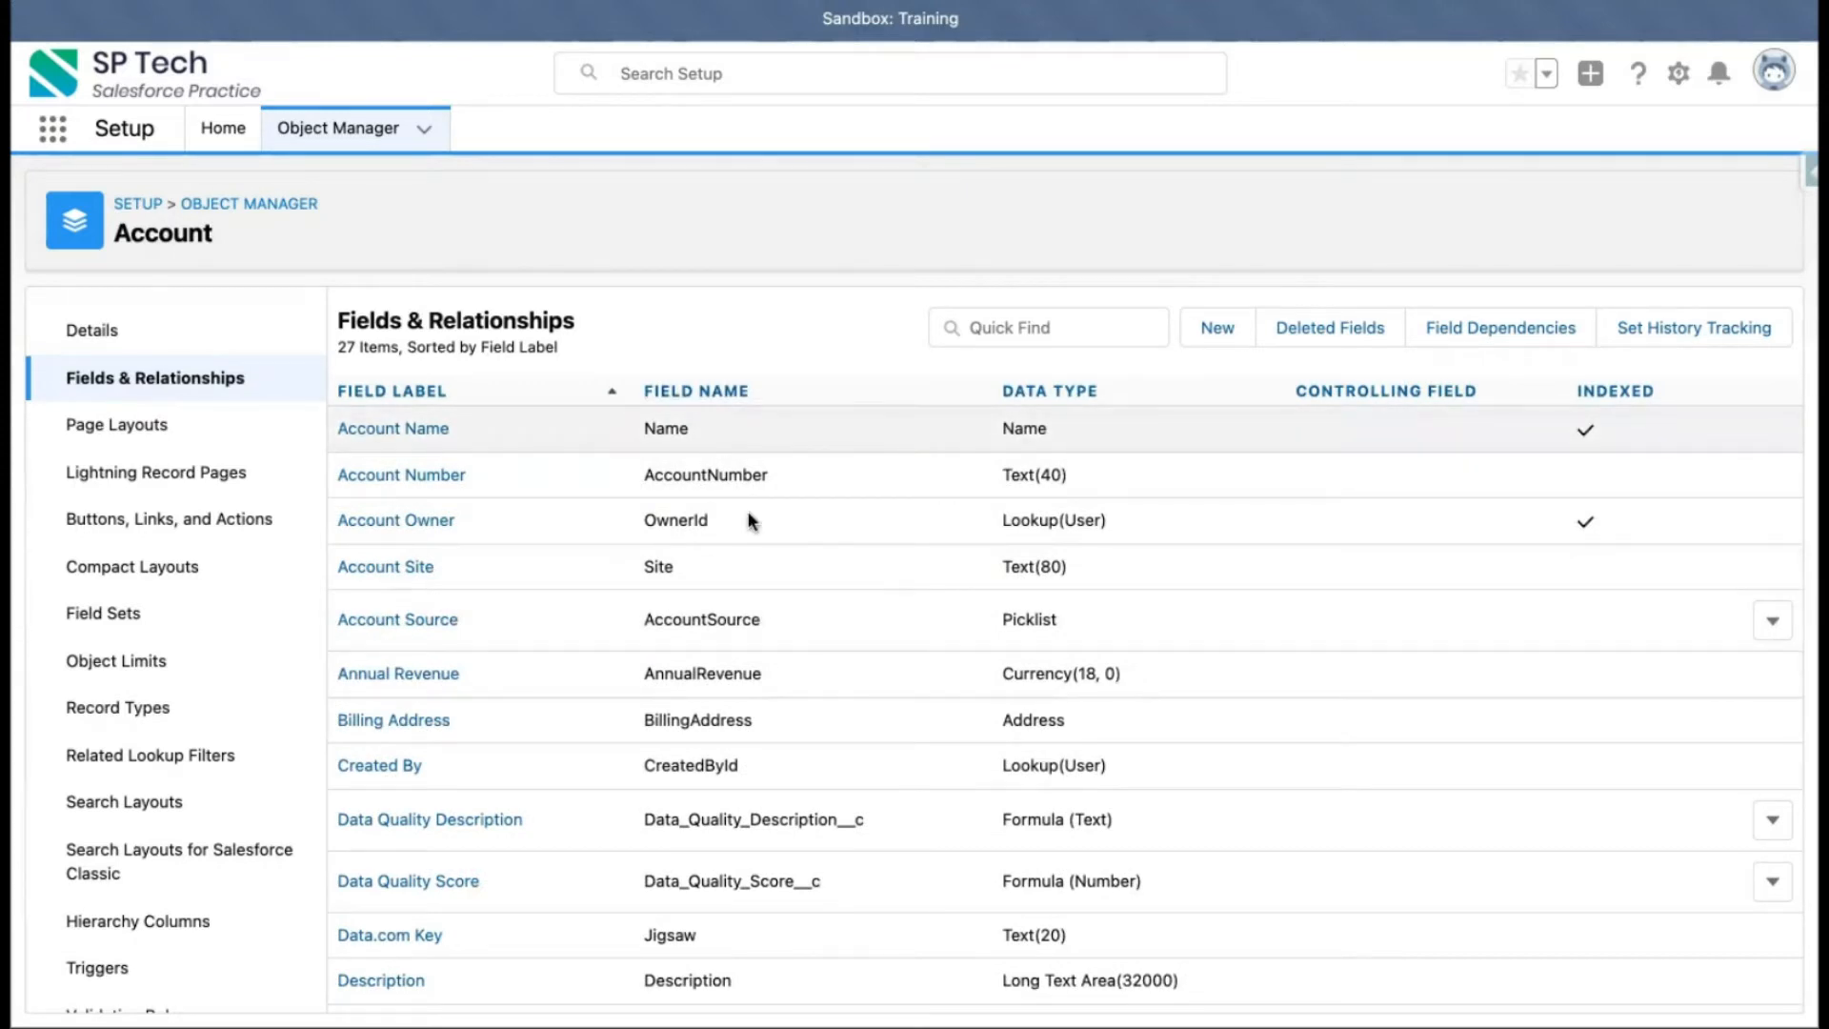
pyautogui.scroll(-5, 782, 691)
pyautogui.doubleClick(794, 579)
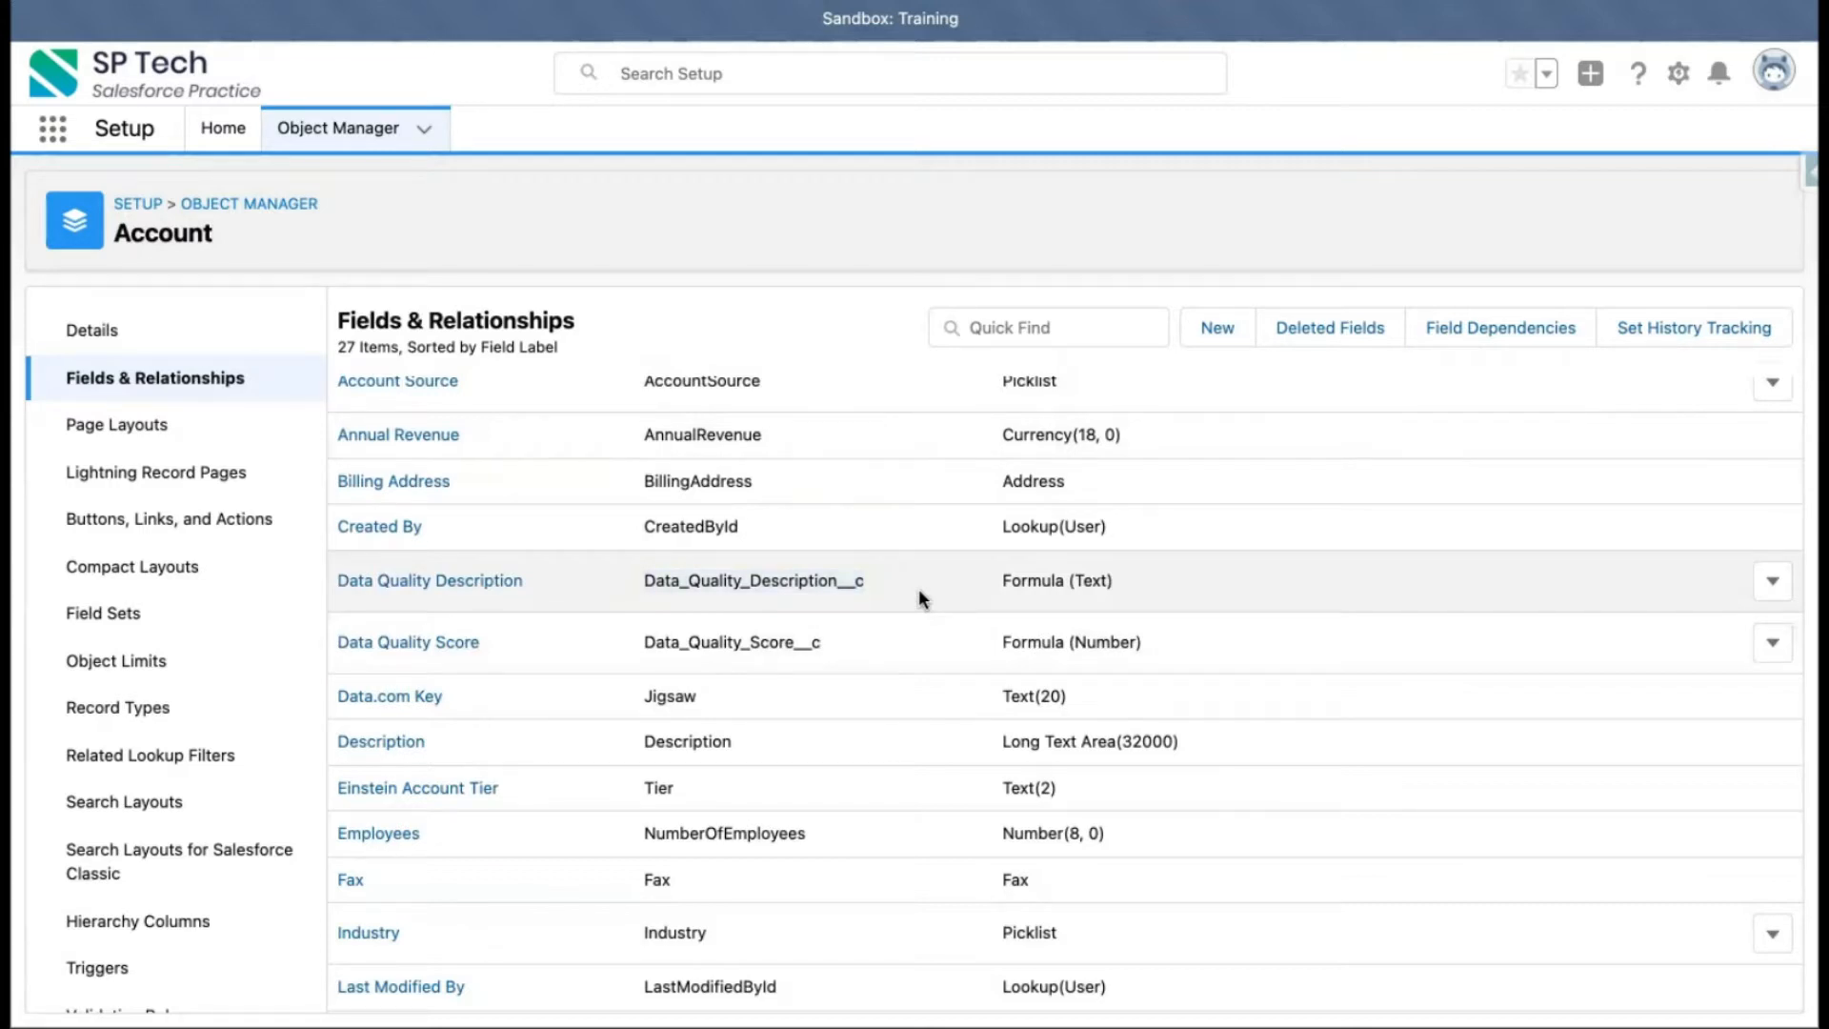
pyautogui.scroll(3, 918, 587)
pyautogui.scroll(1, 794, 562)
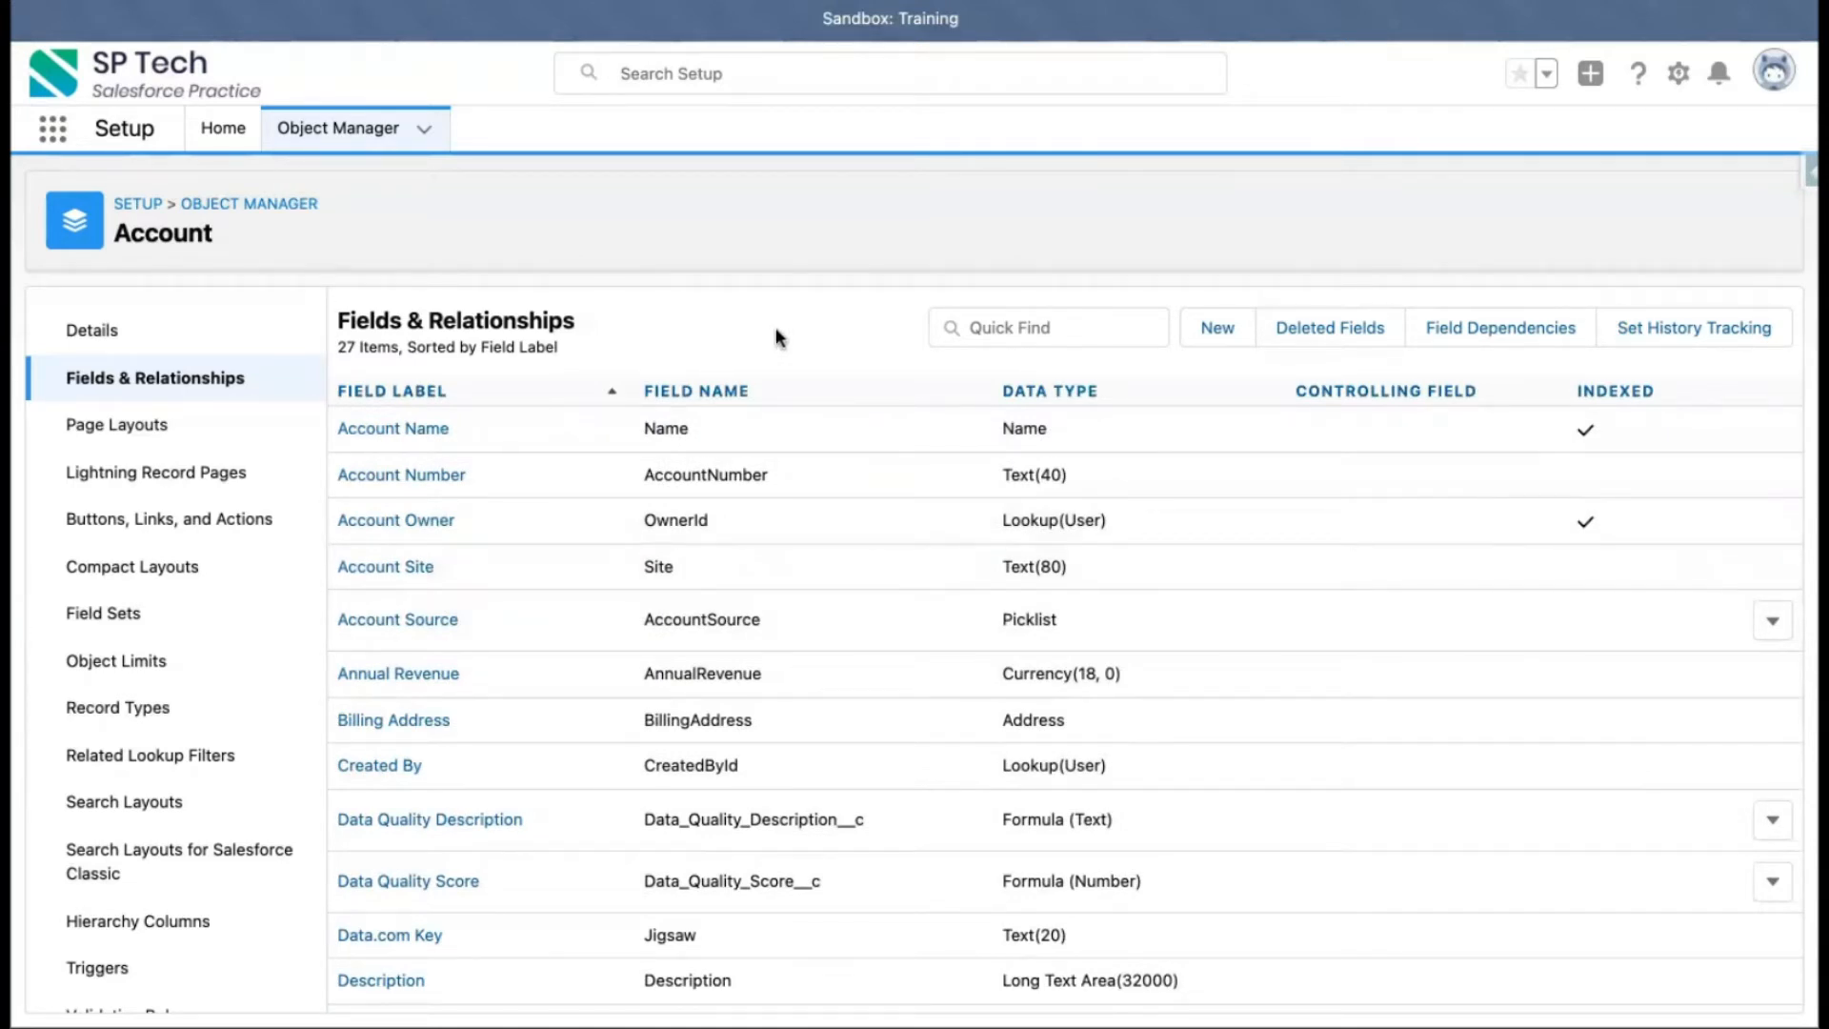
# Return to the Employee object's fields and relationships and start creating a new custom field
pyautogui.click(284, 206)
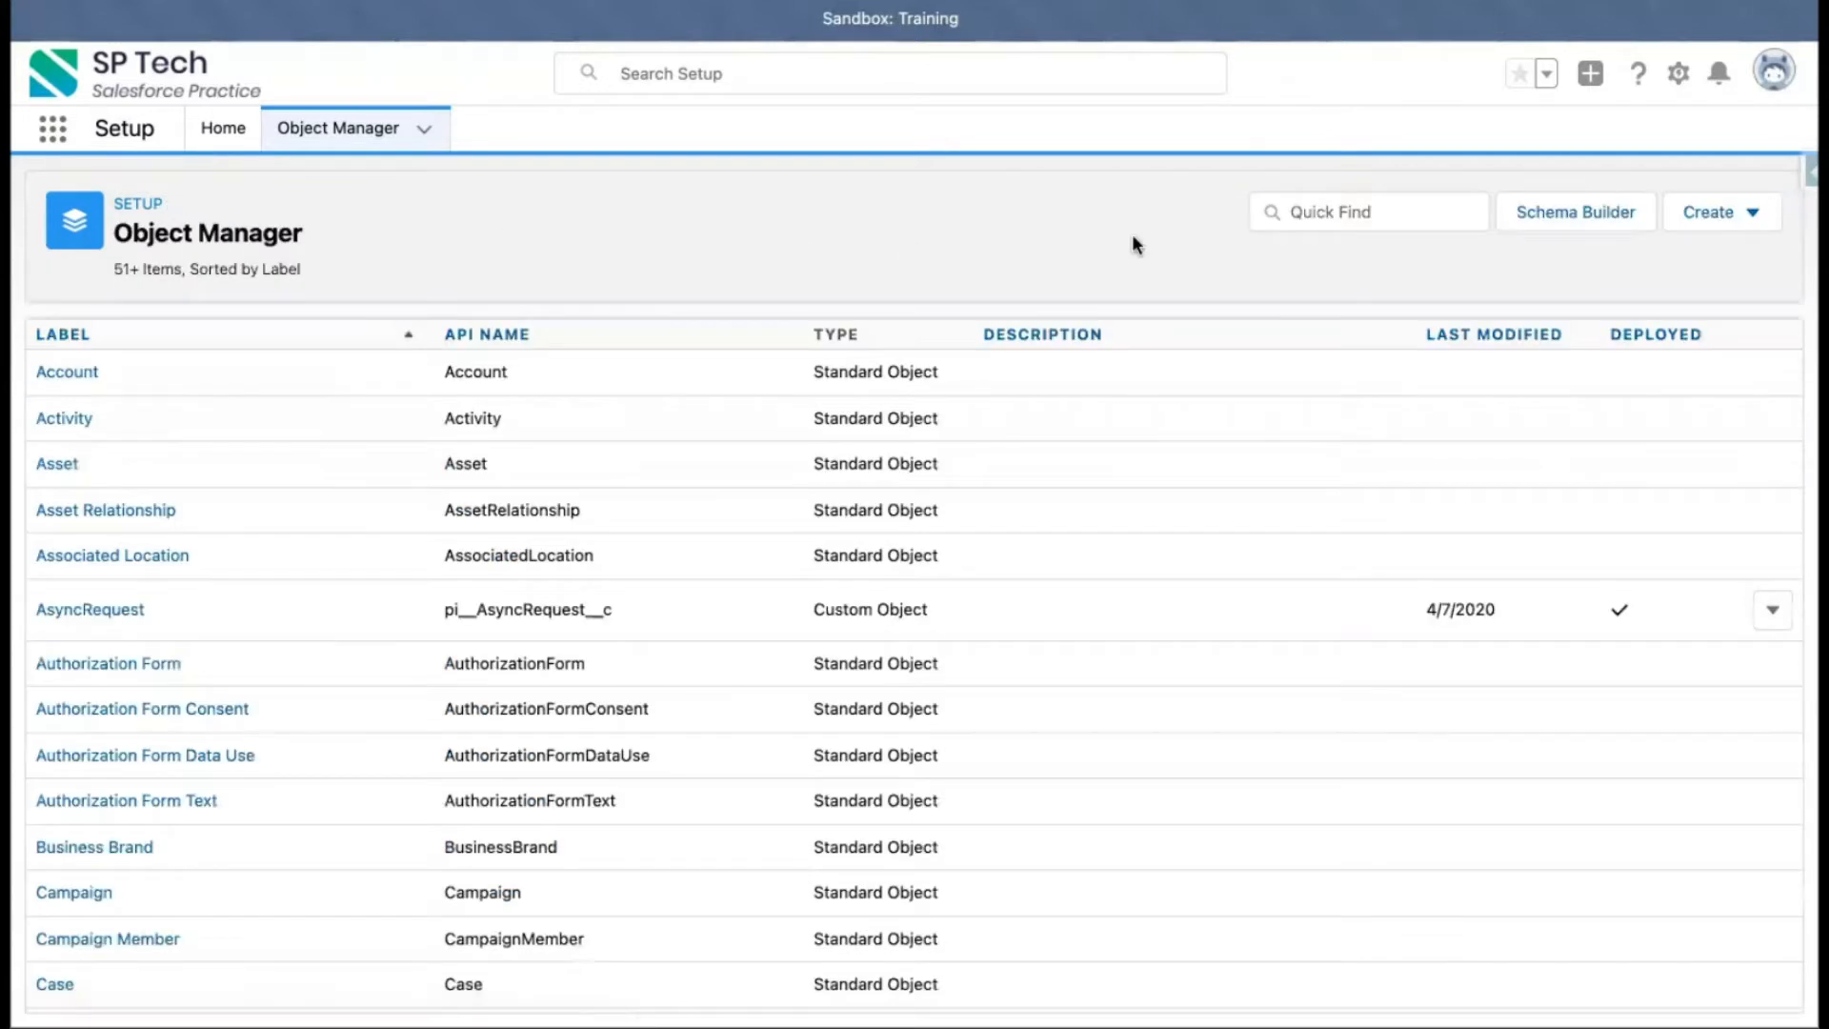
pyautogui.click(1377, 195)
pyautogui.write('employee')
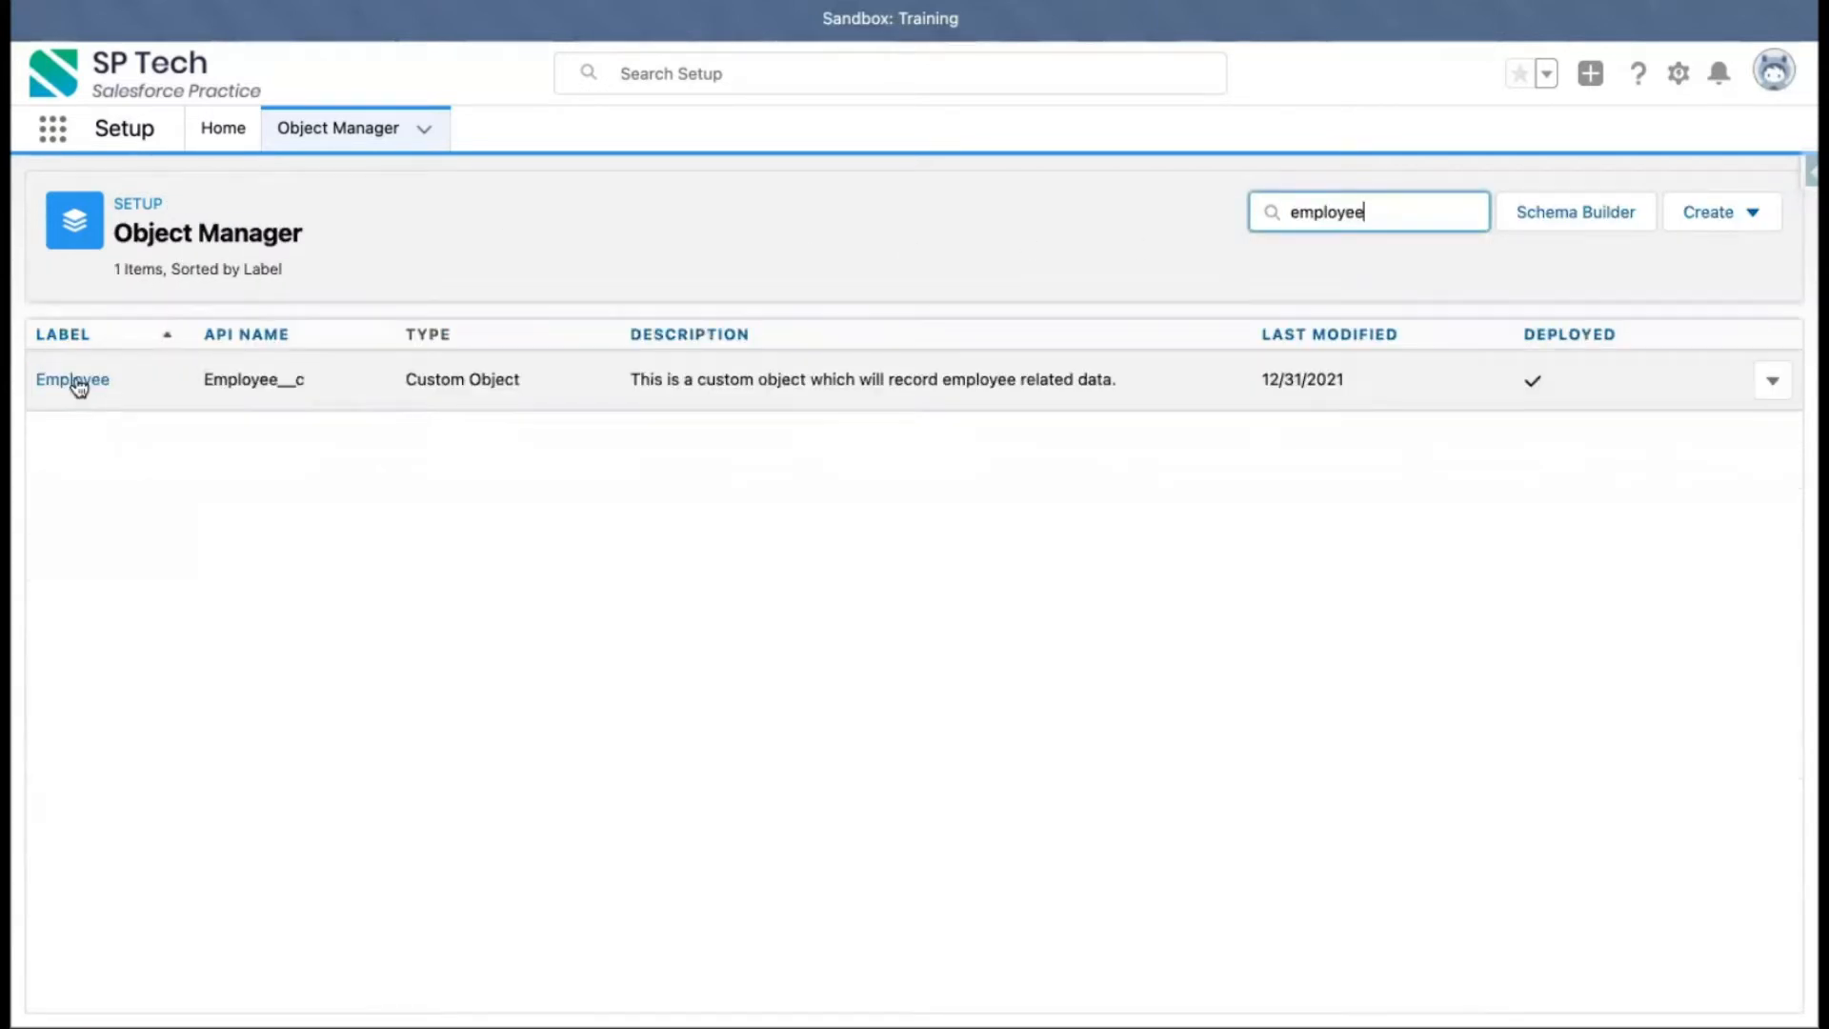
pyautogui.click(75, 378)
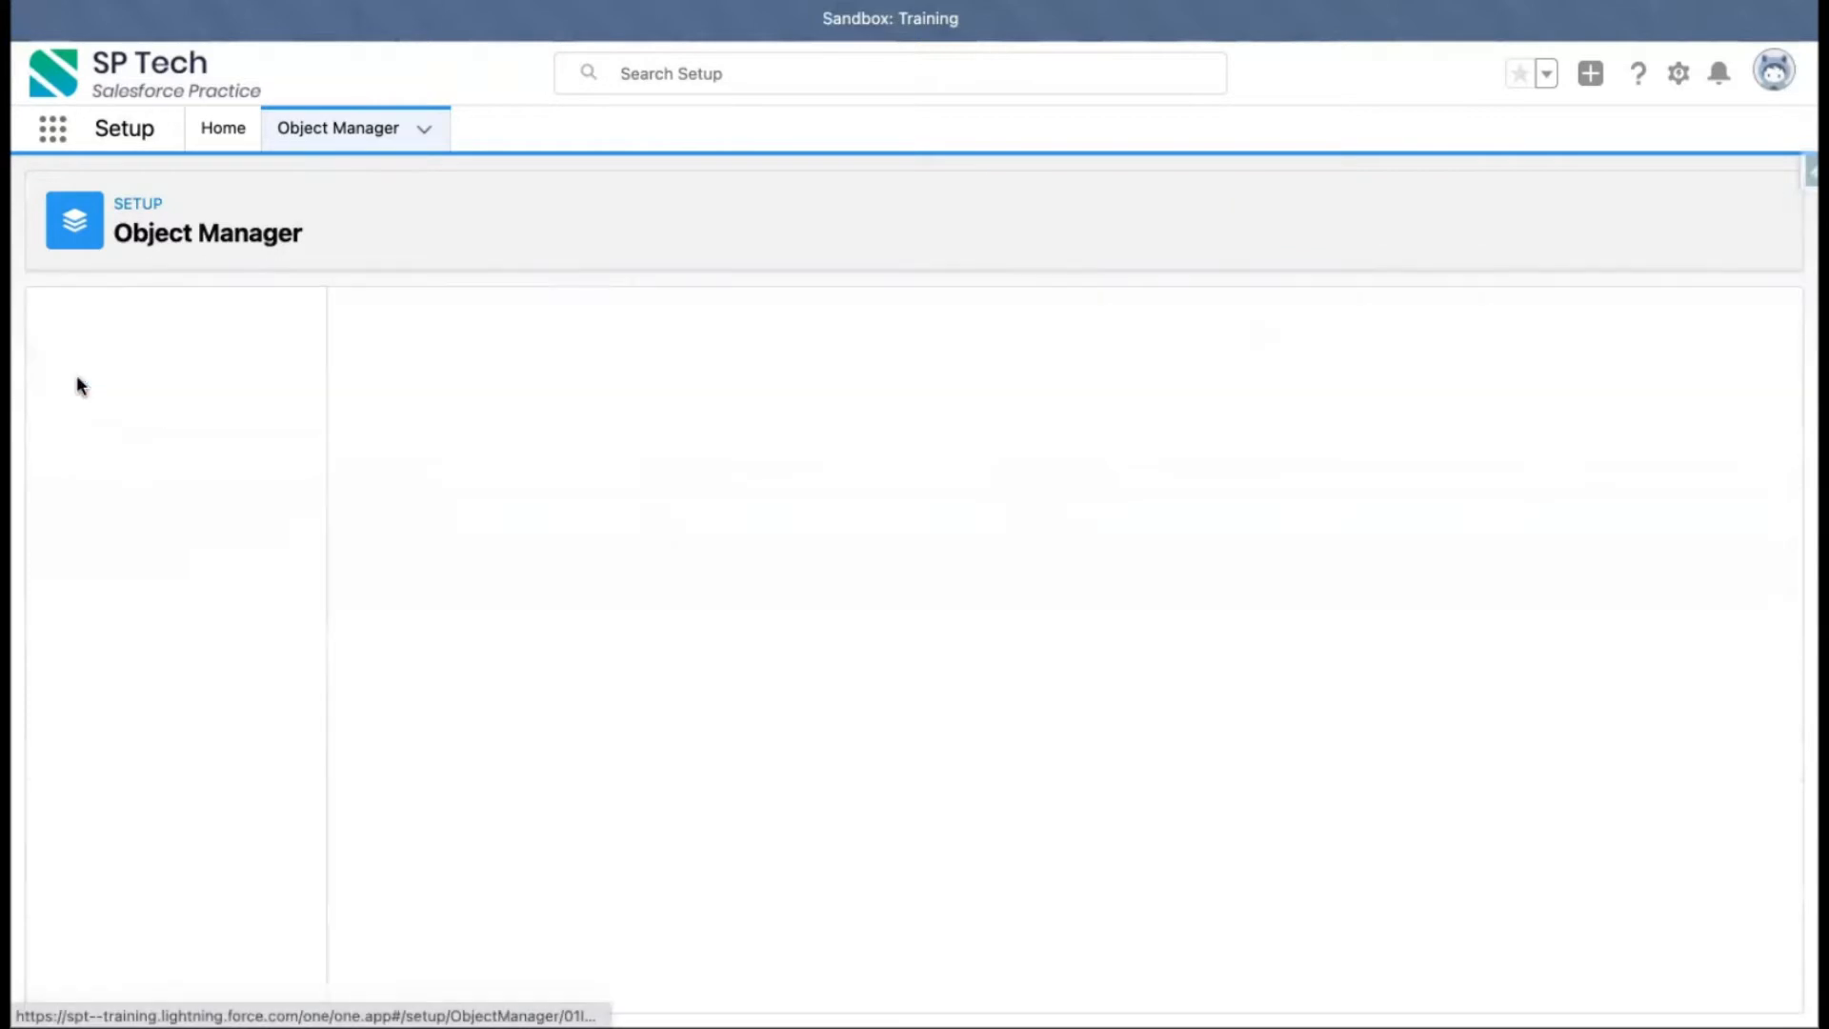
pyautogui.click(153, 377)
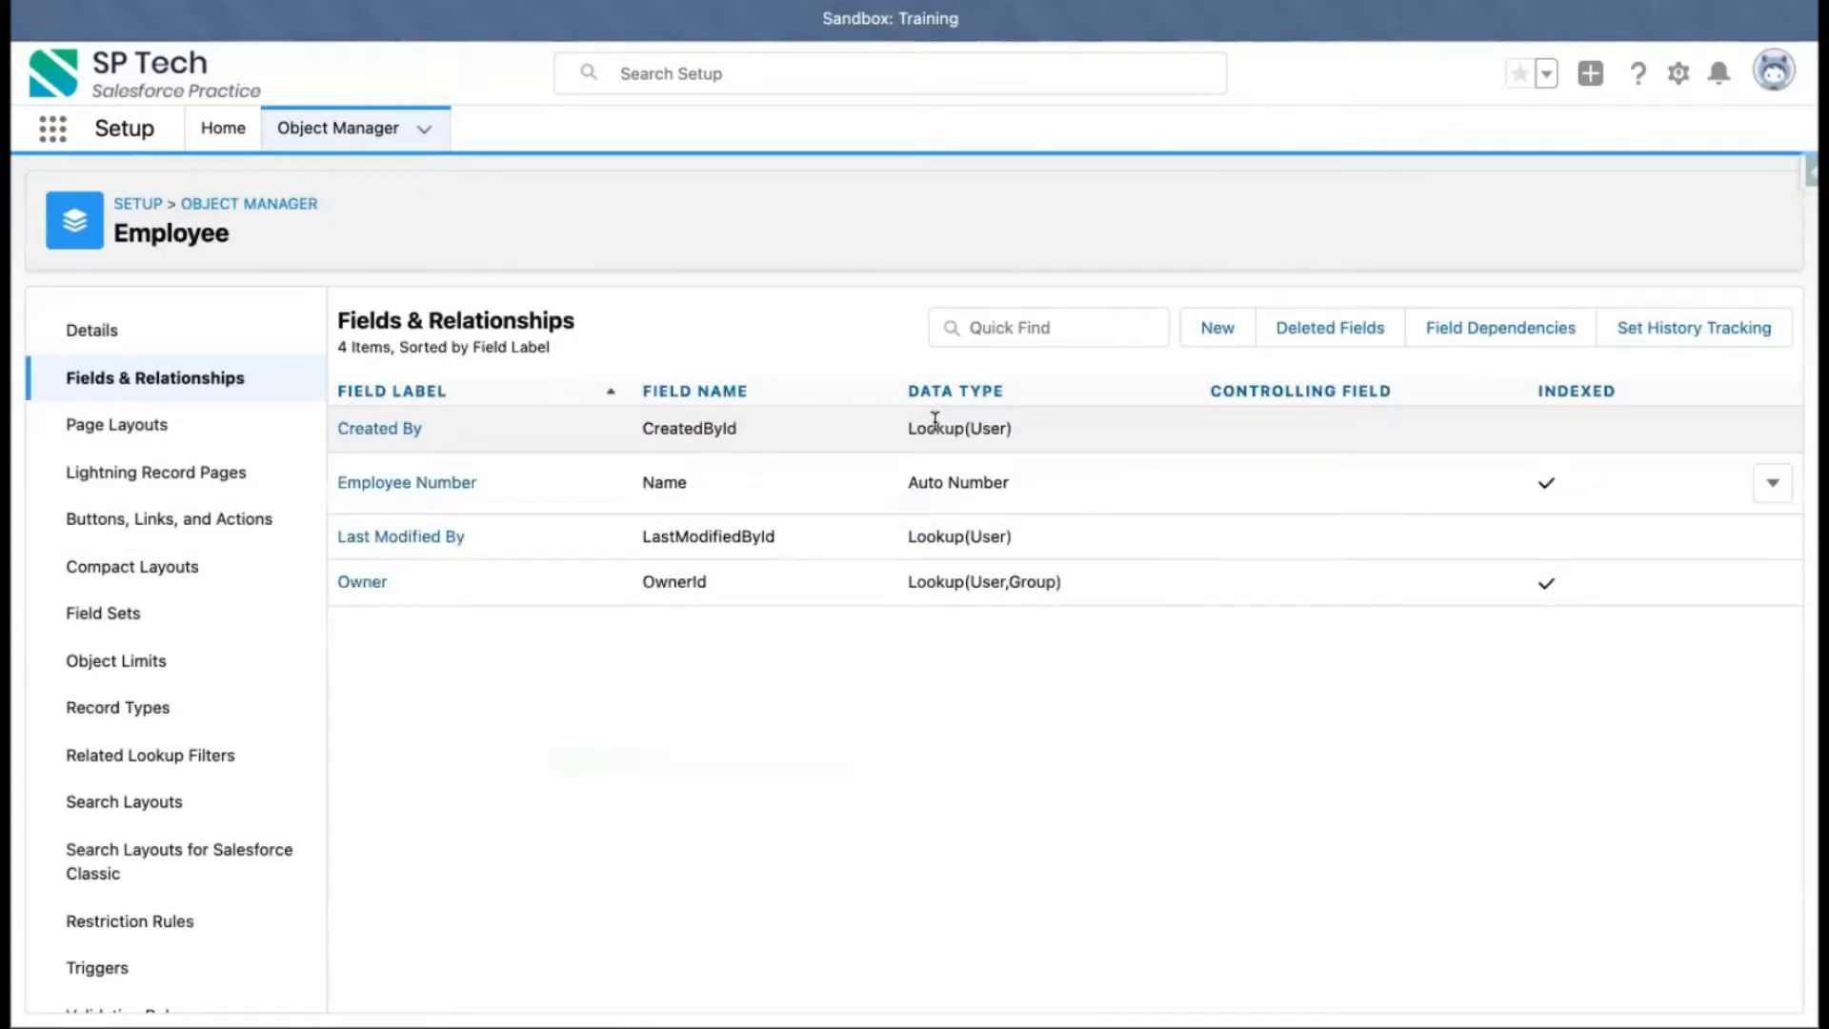
pyautogui.click(1225, 335)
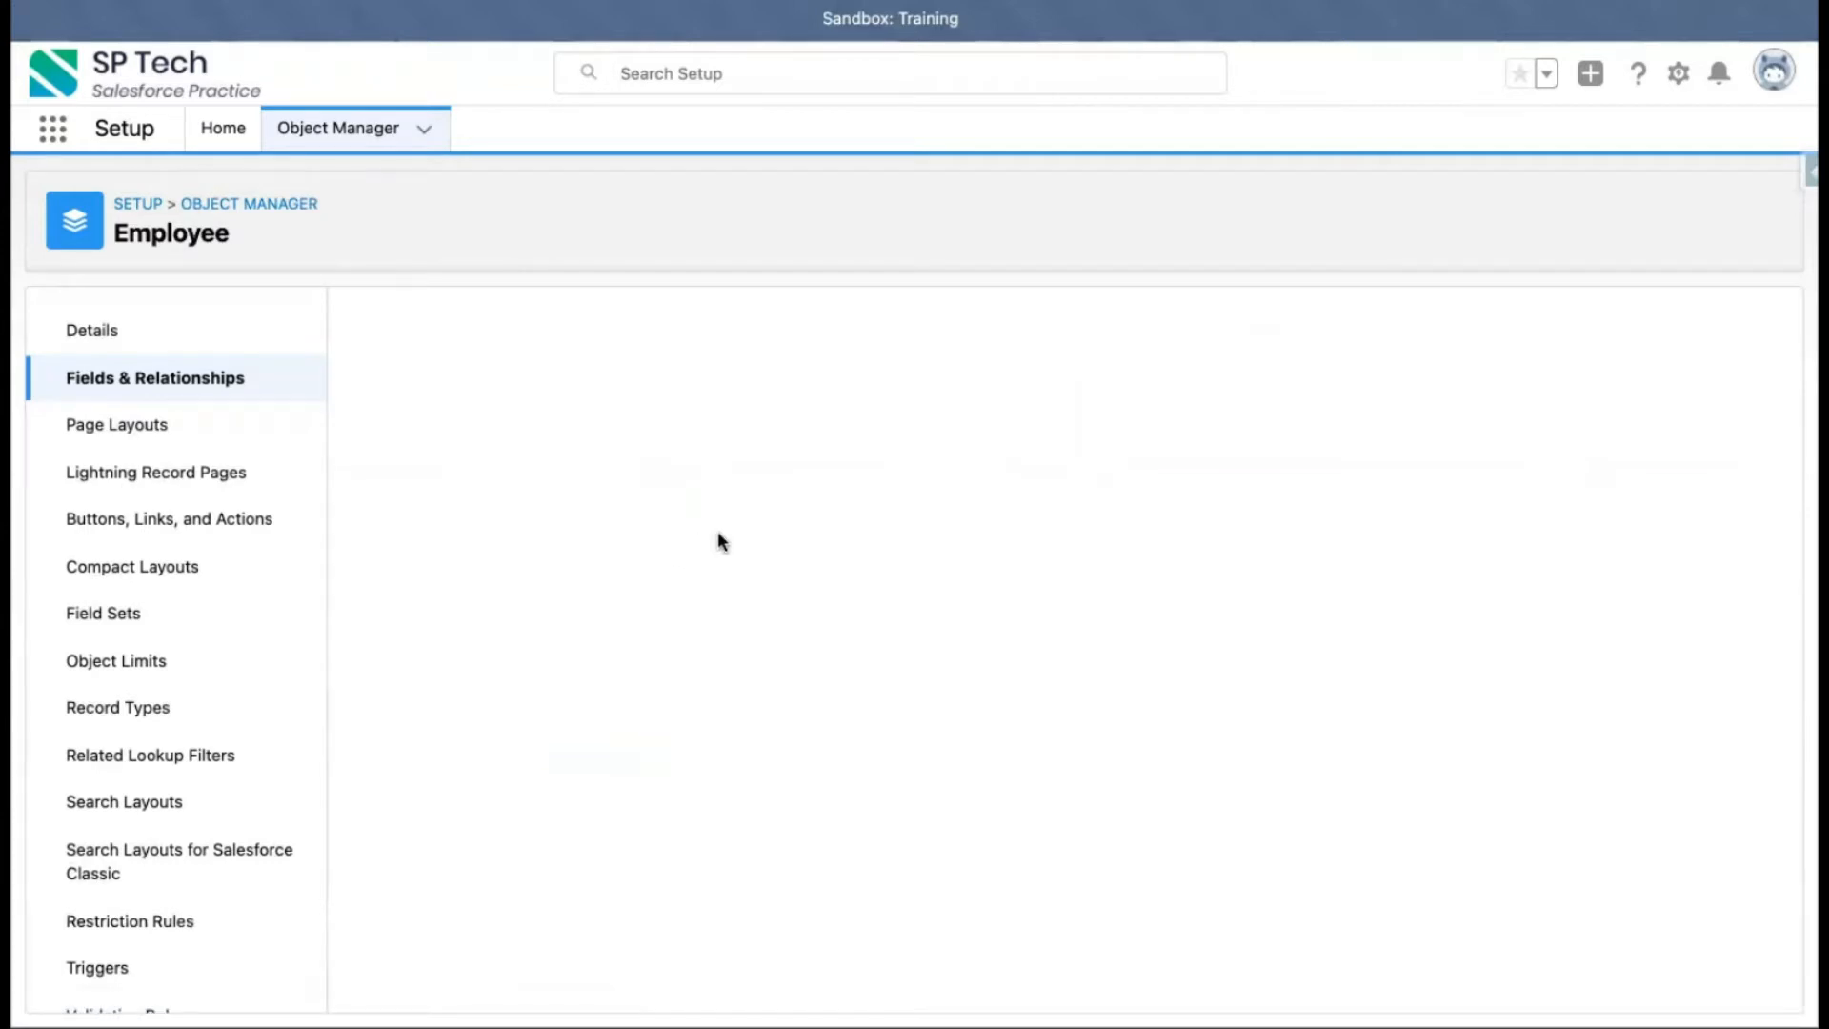
# Choose the Text data type for the new custom field and continue to the details step
pyautogui.scroll(-1, 617, 702)
pyautogui.scroll(1, 617, 702)
pyautogui.scroll(-1, 617, 702)
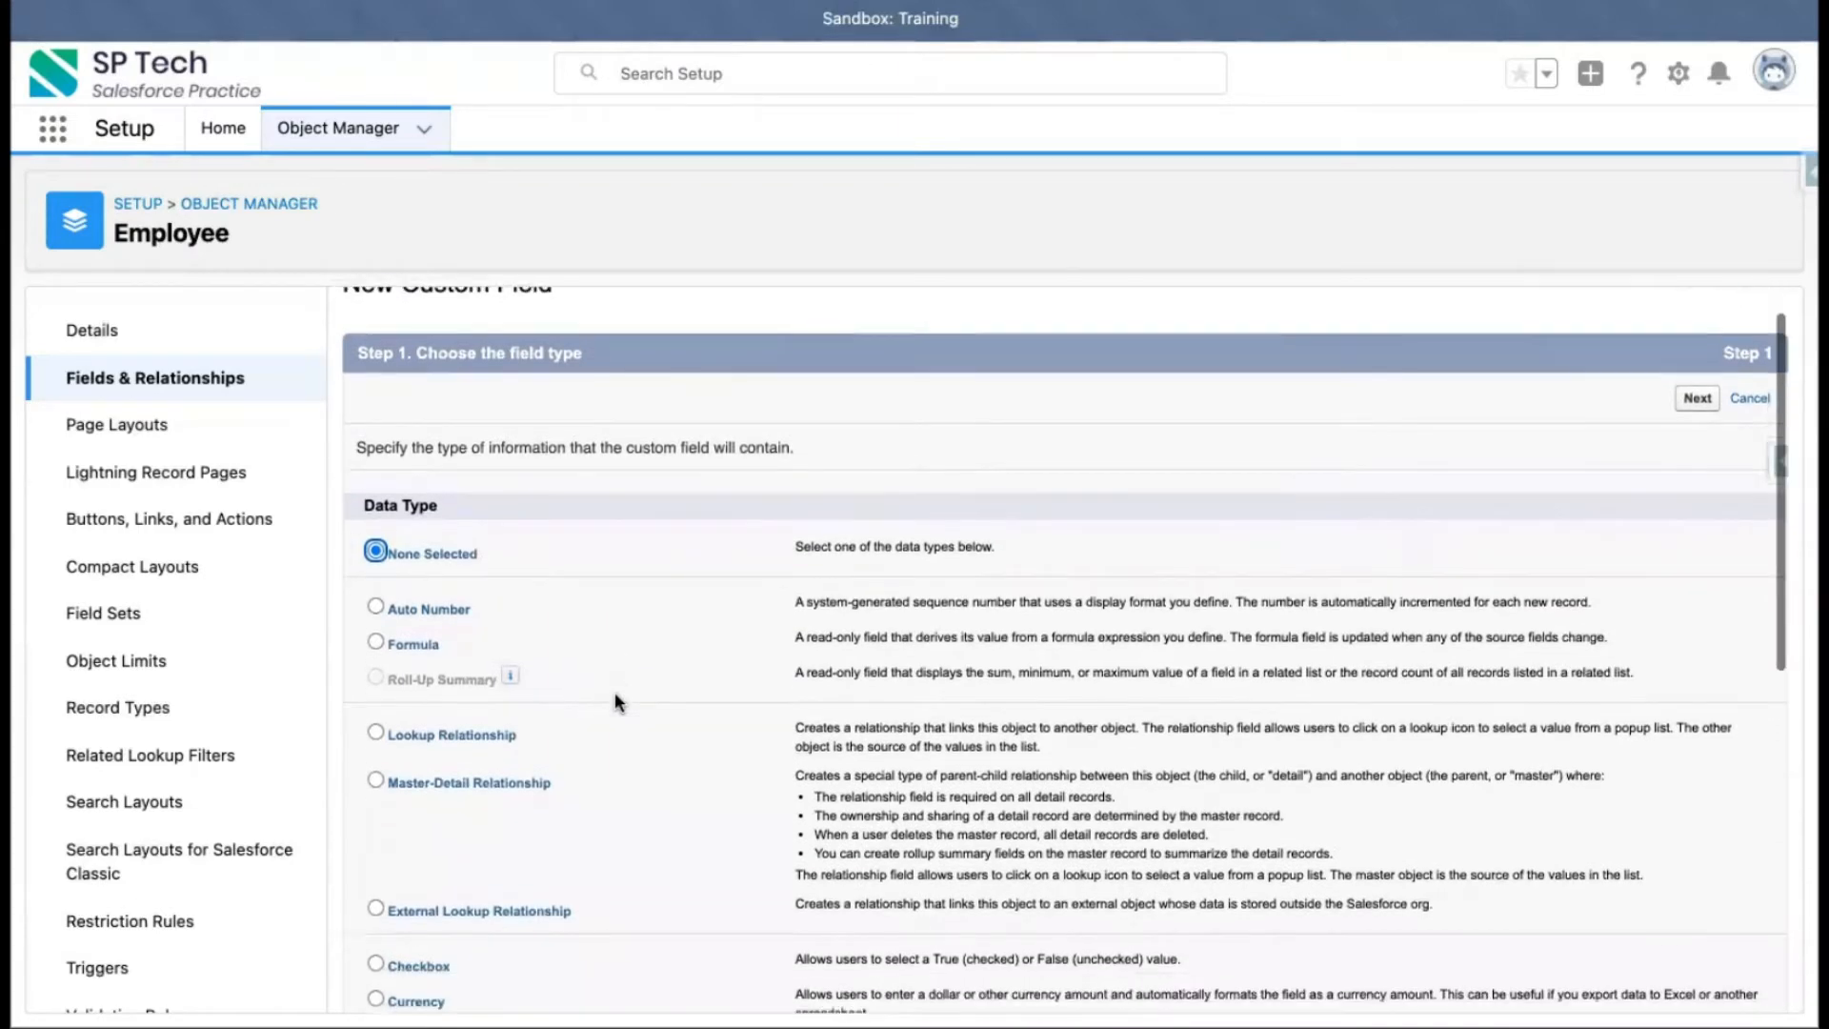
pyautogui.scroll(-4, 617, 702)
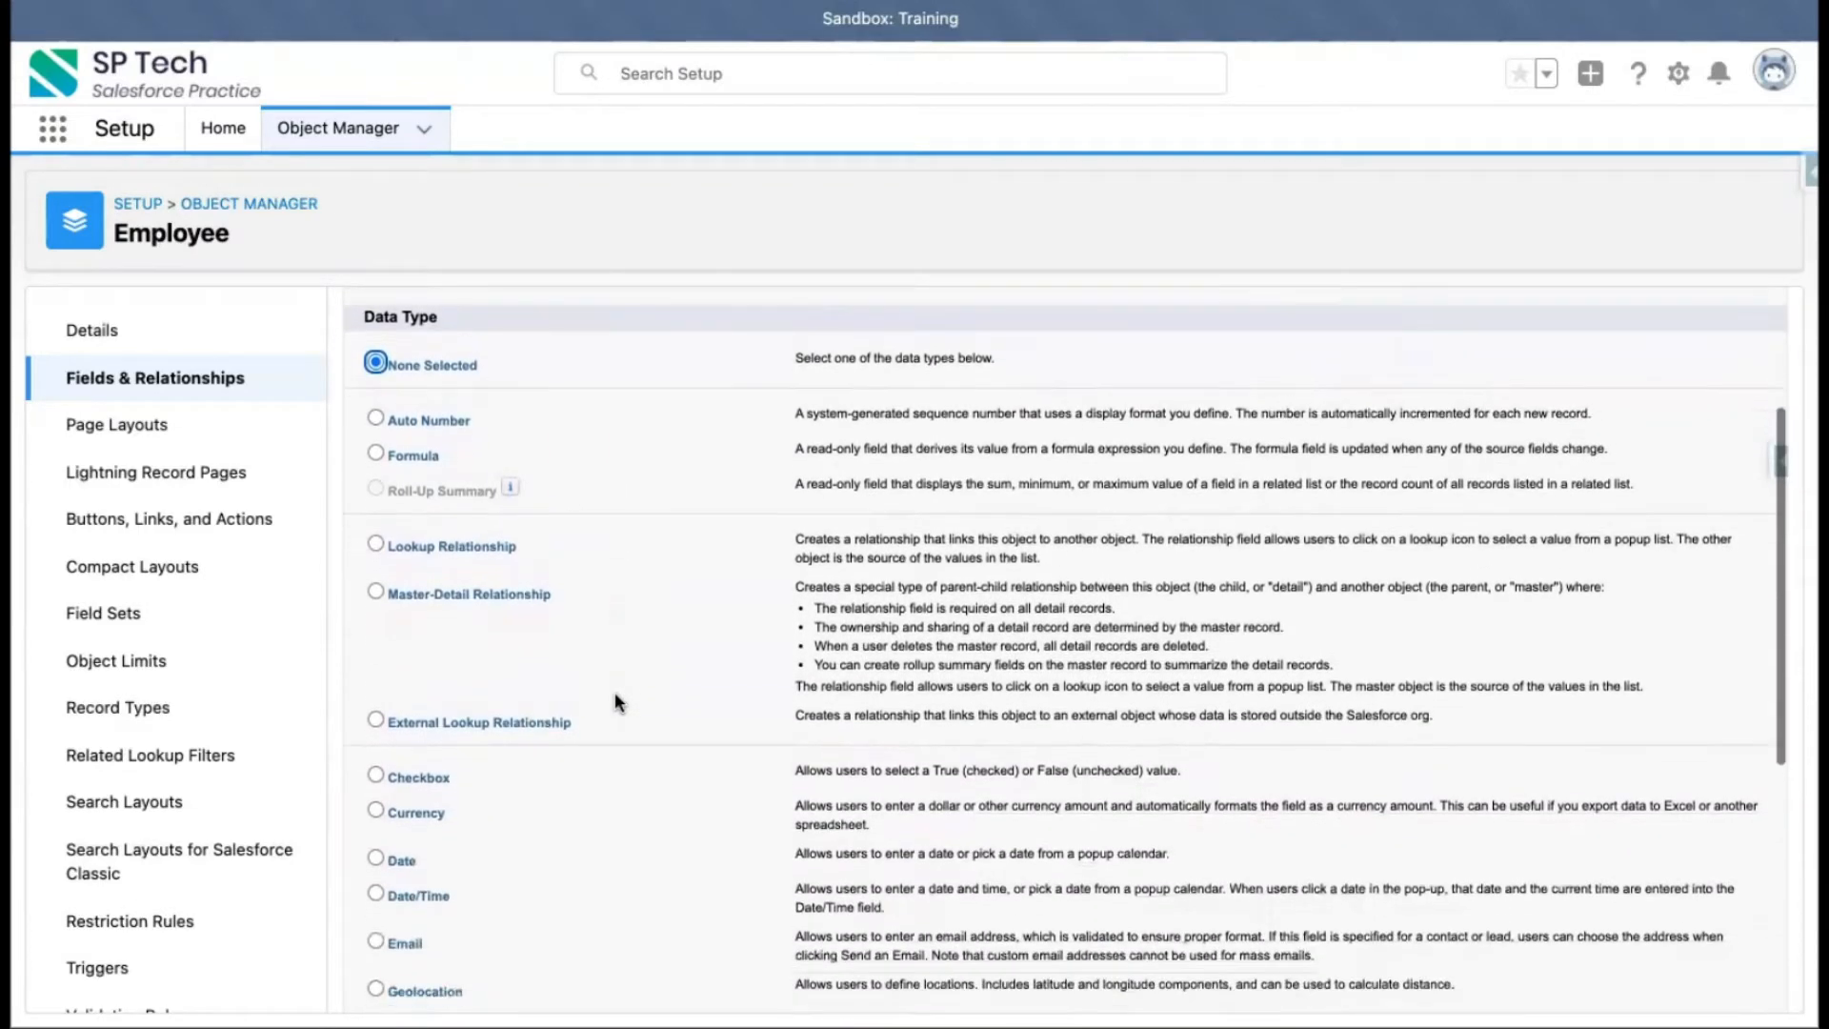
pyautogui.scroll(-9, 617, 702)
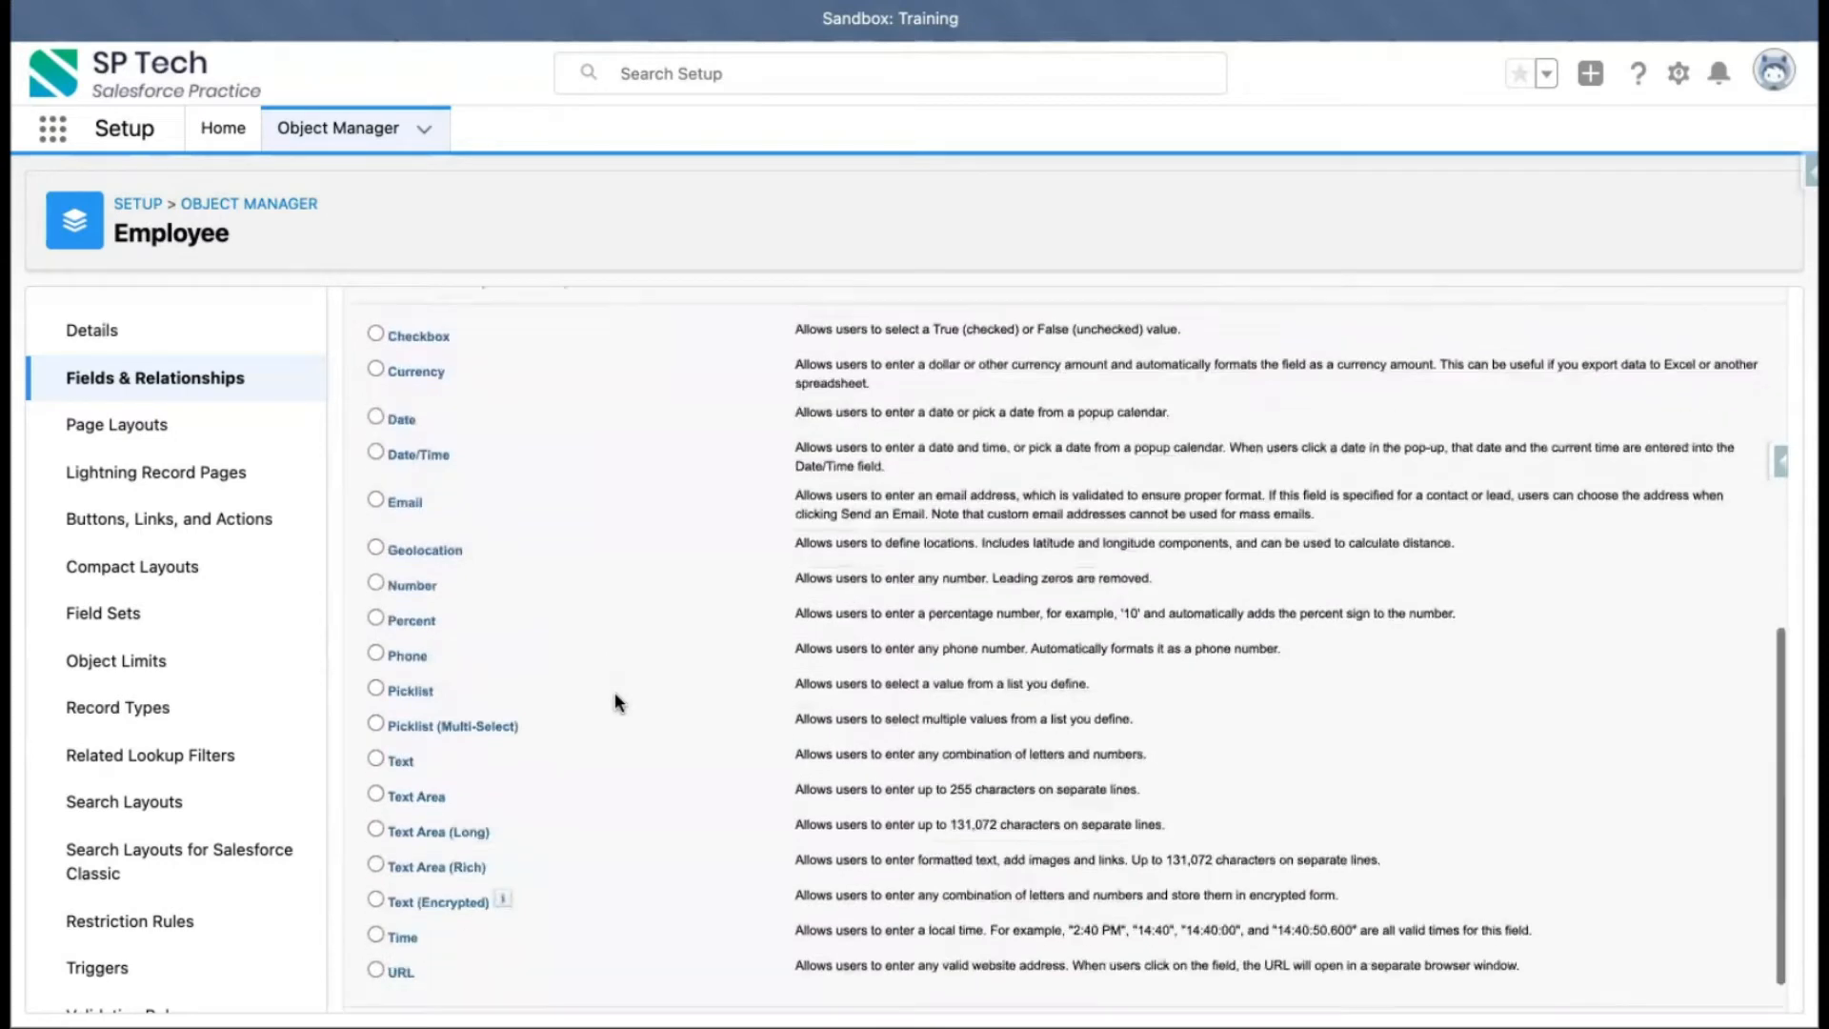
pyautogui.click(402, 713)
pyautogui.scroll(6, 1368, 621)
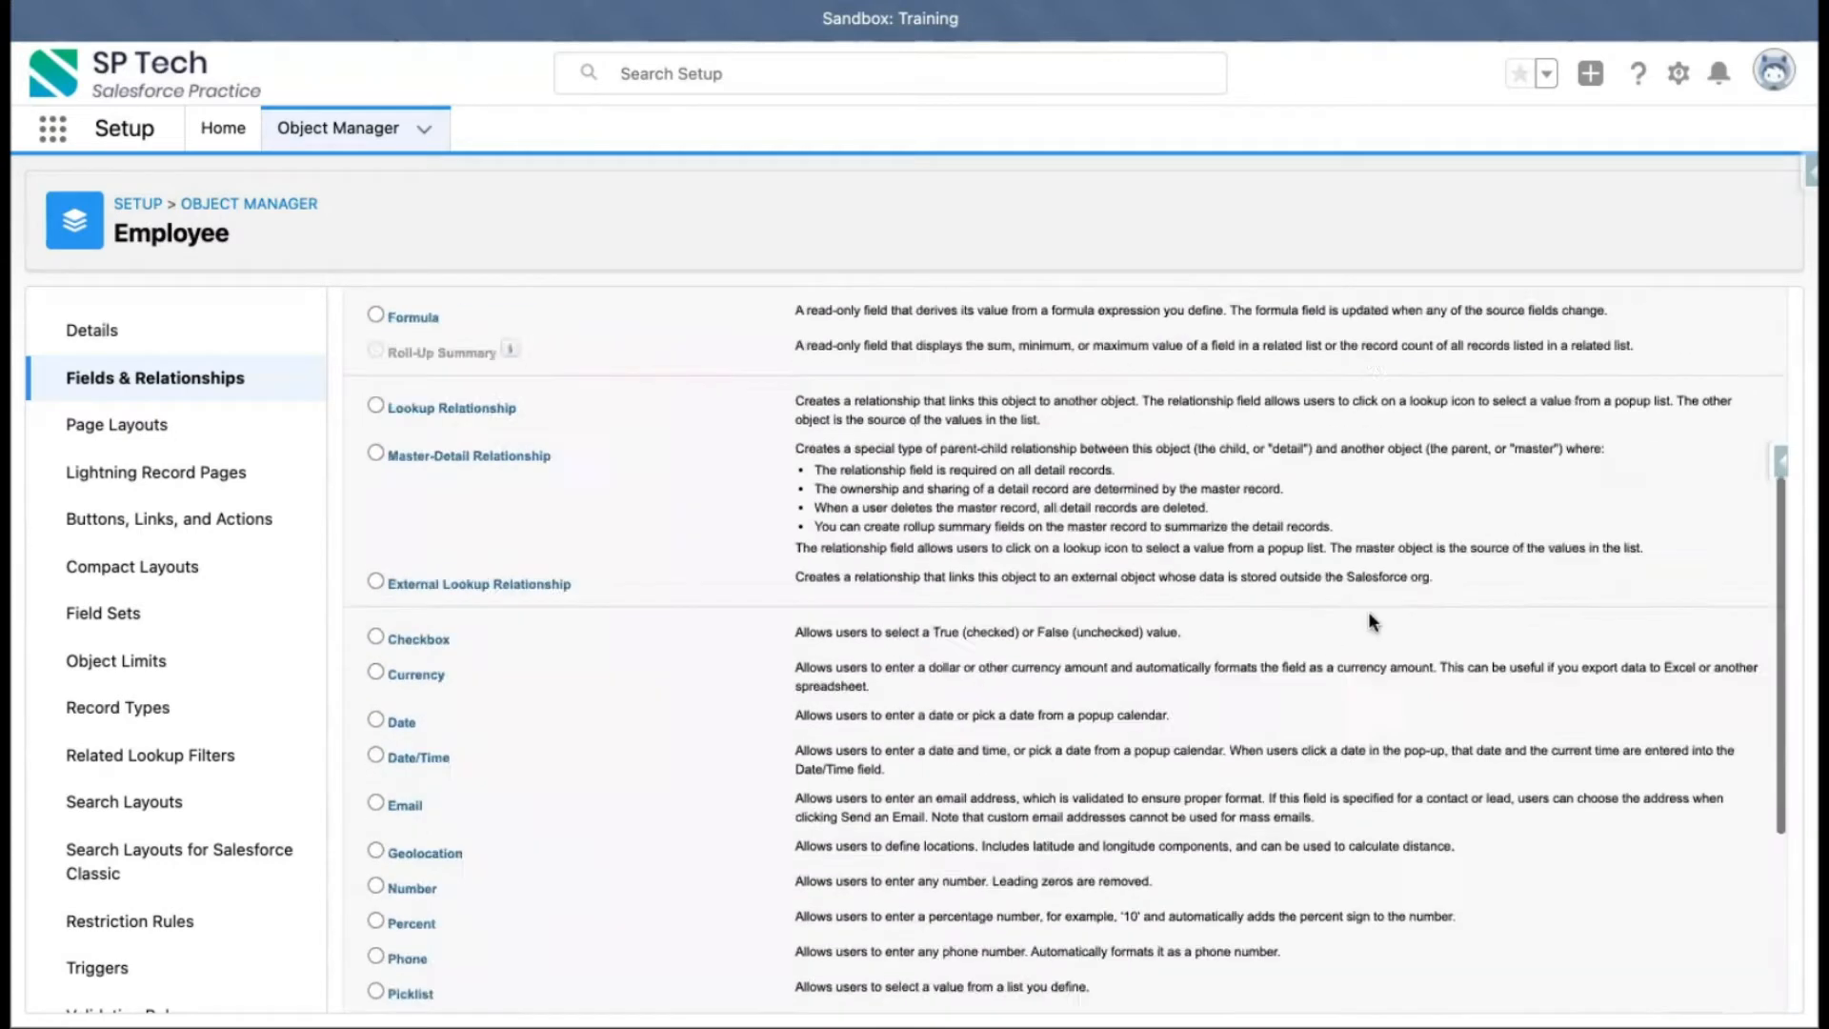
pyautogui.scroll(4, 1371, 621)
pyautogui.click(1696, 447)
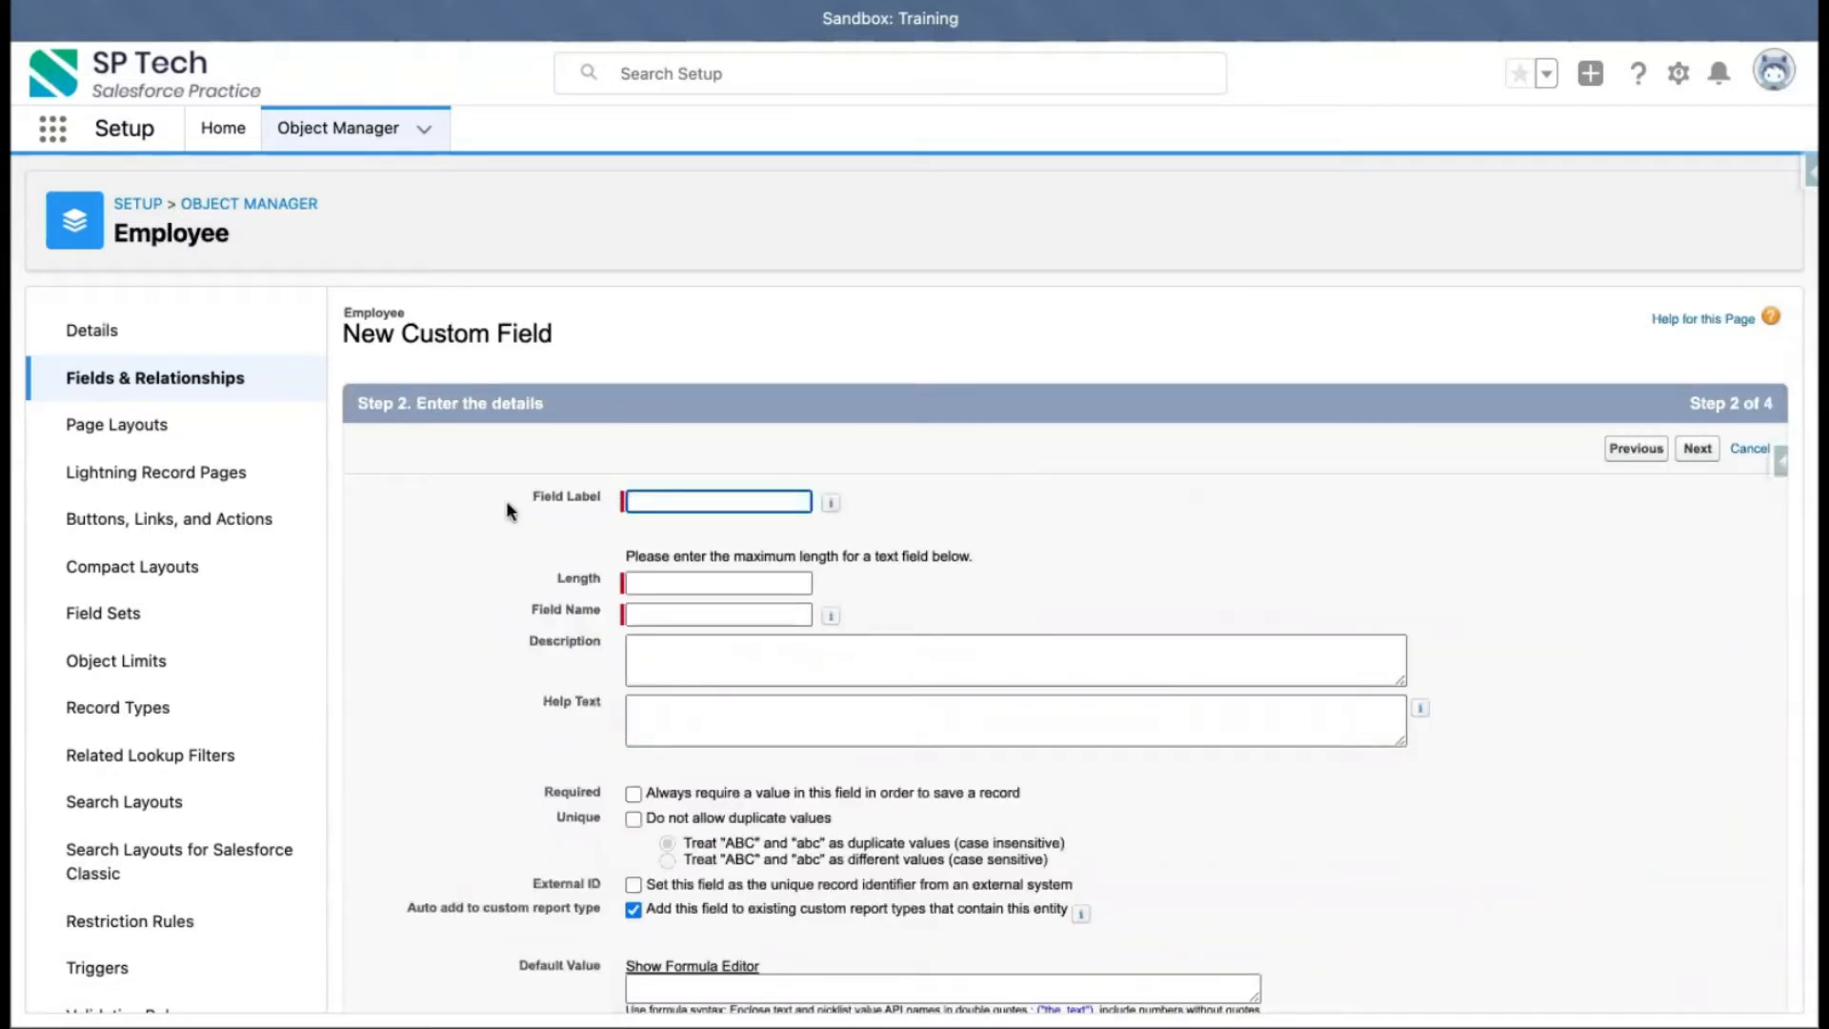
# Enter Employee Name as the field label
pyautogui.scroll(-2, 897, 591)
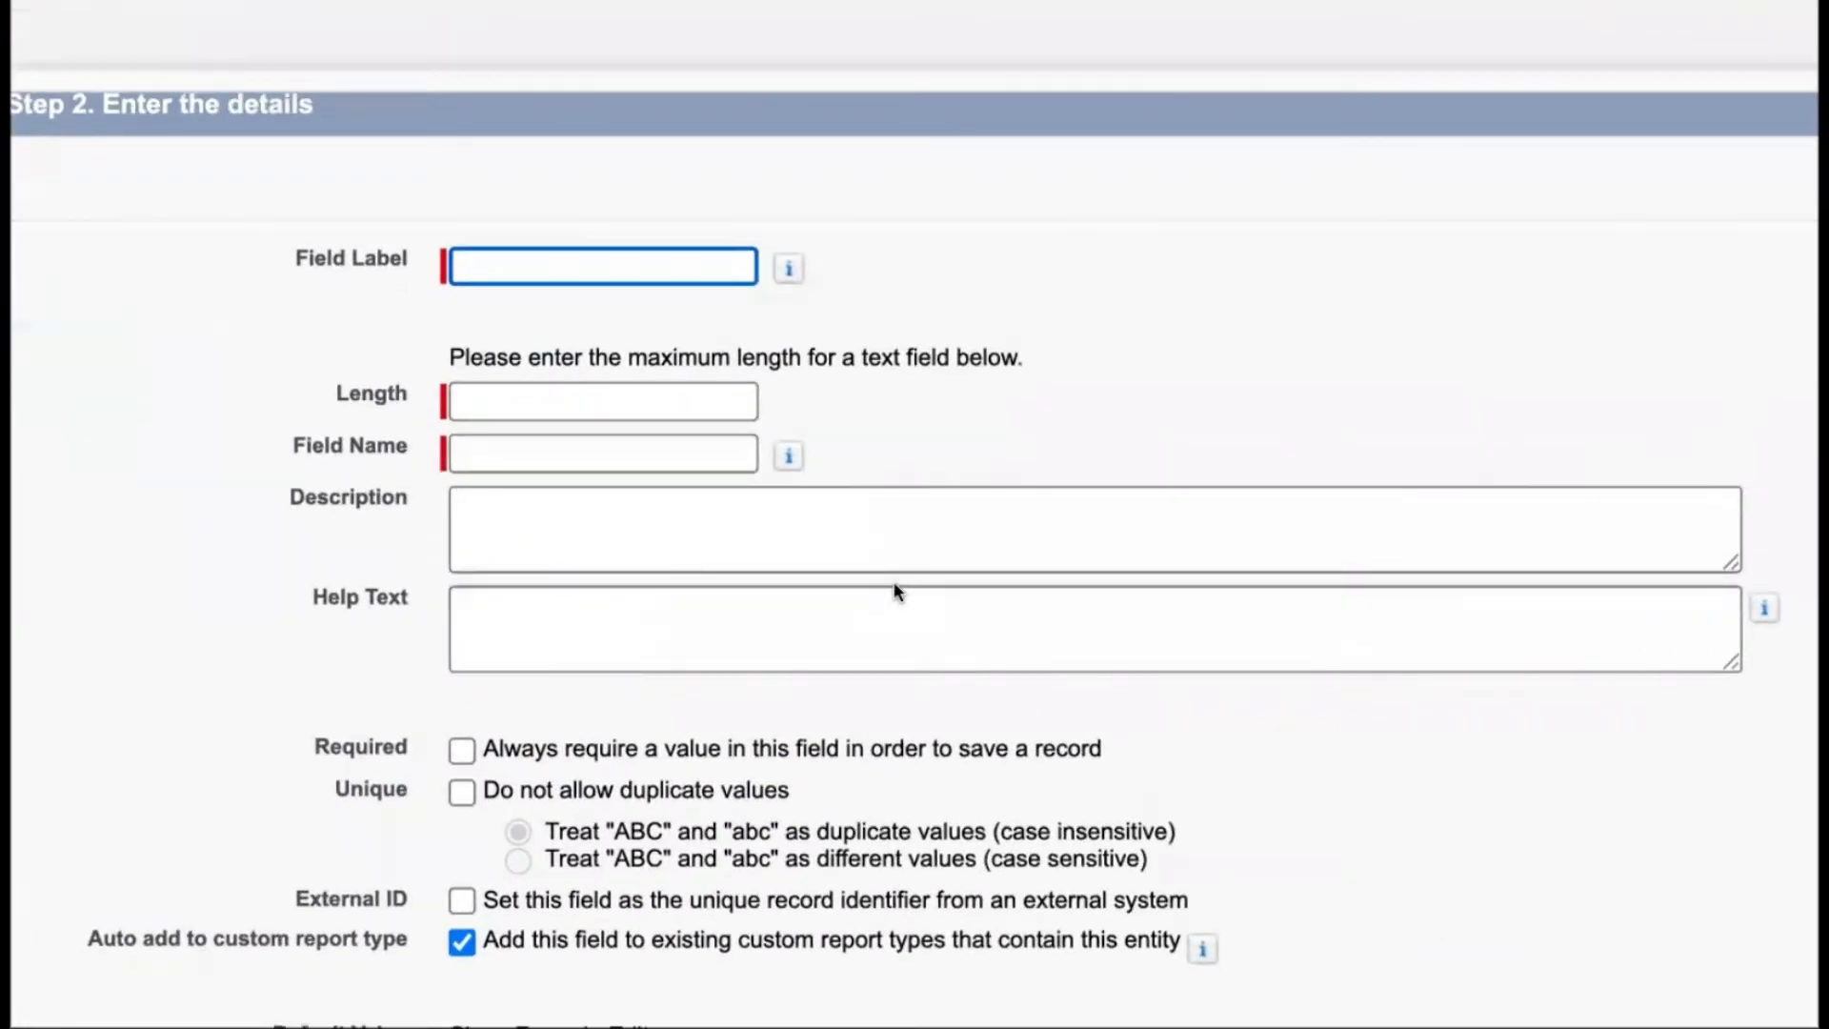
pyautogui.write('Employee Name')
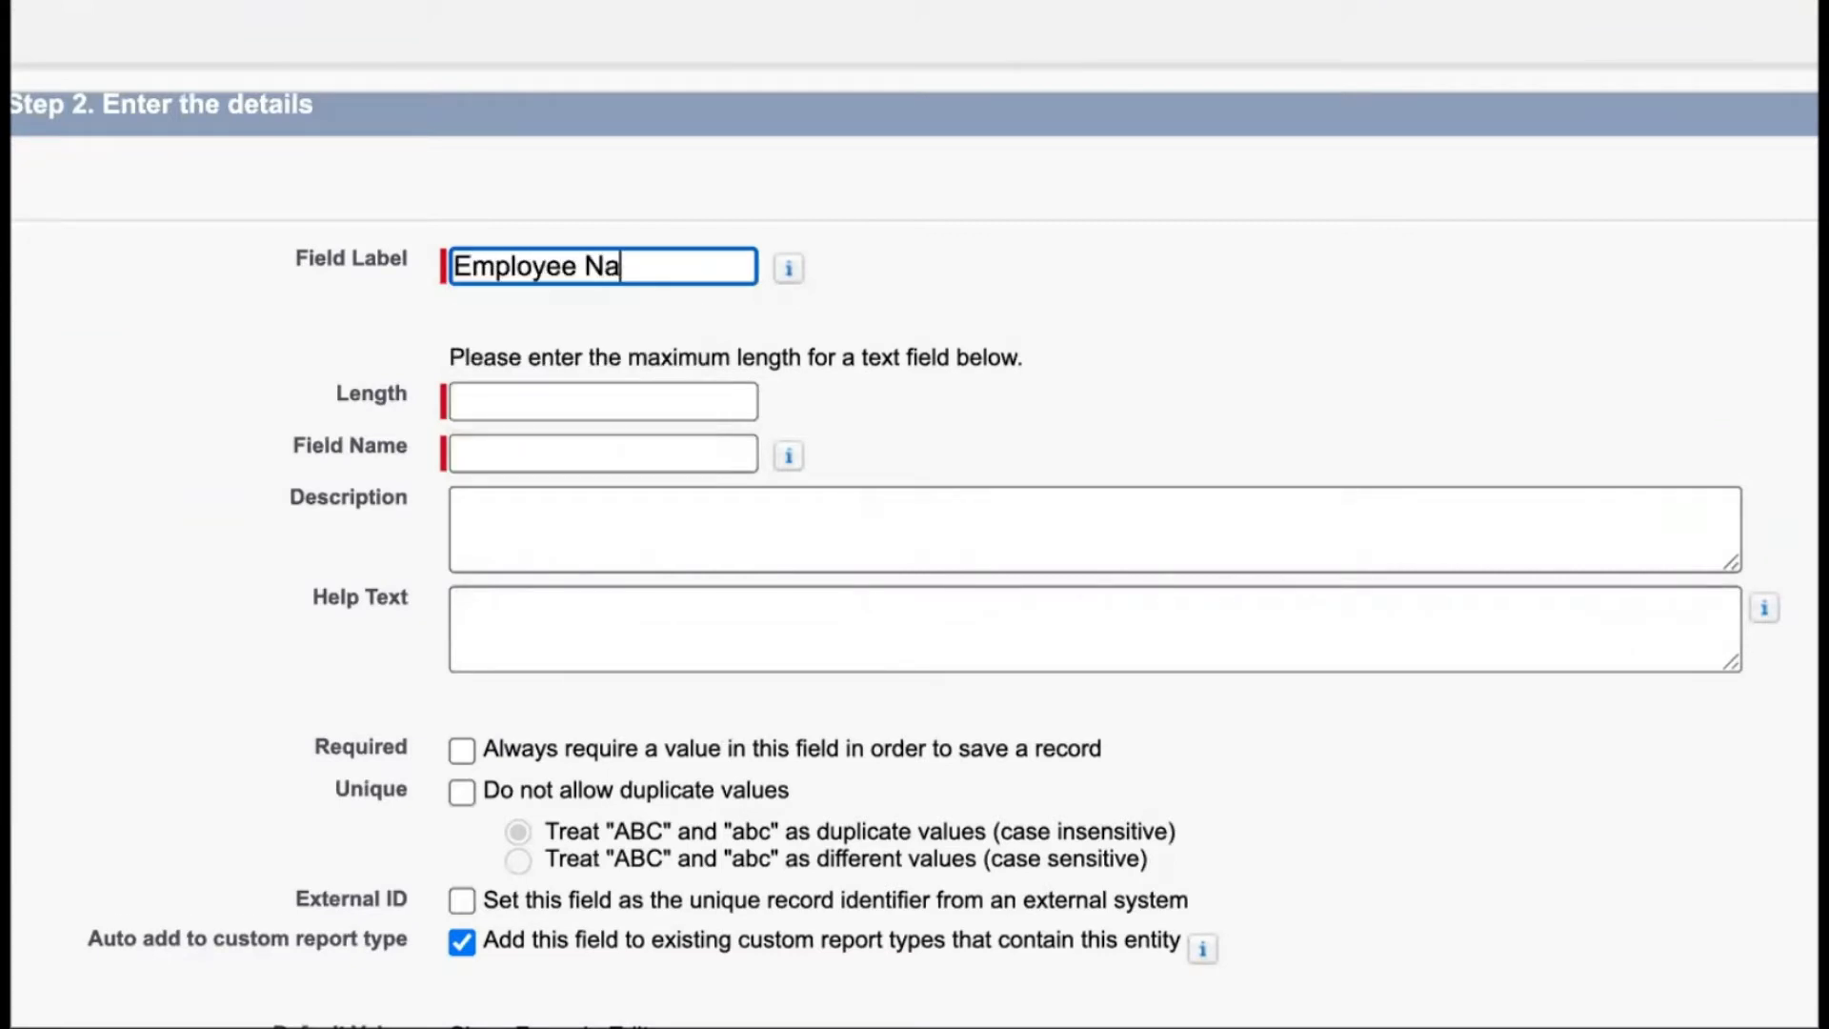
# Set the field length to 100 and keep the field name Employee_Name
pyautogui.click(1048, 385)
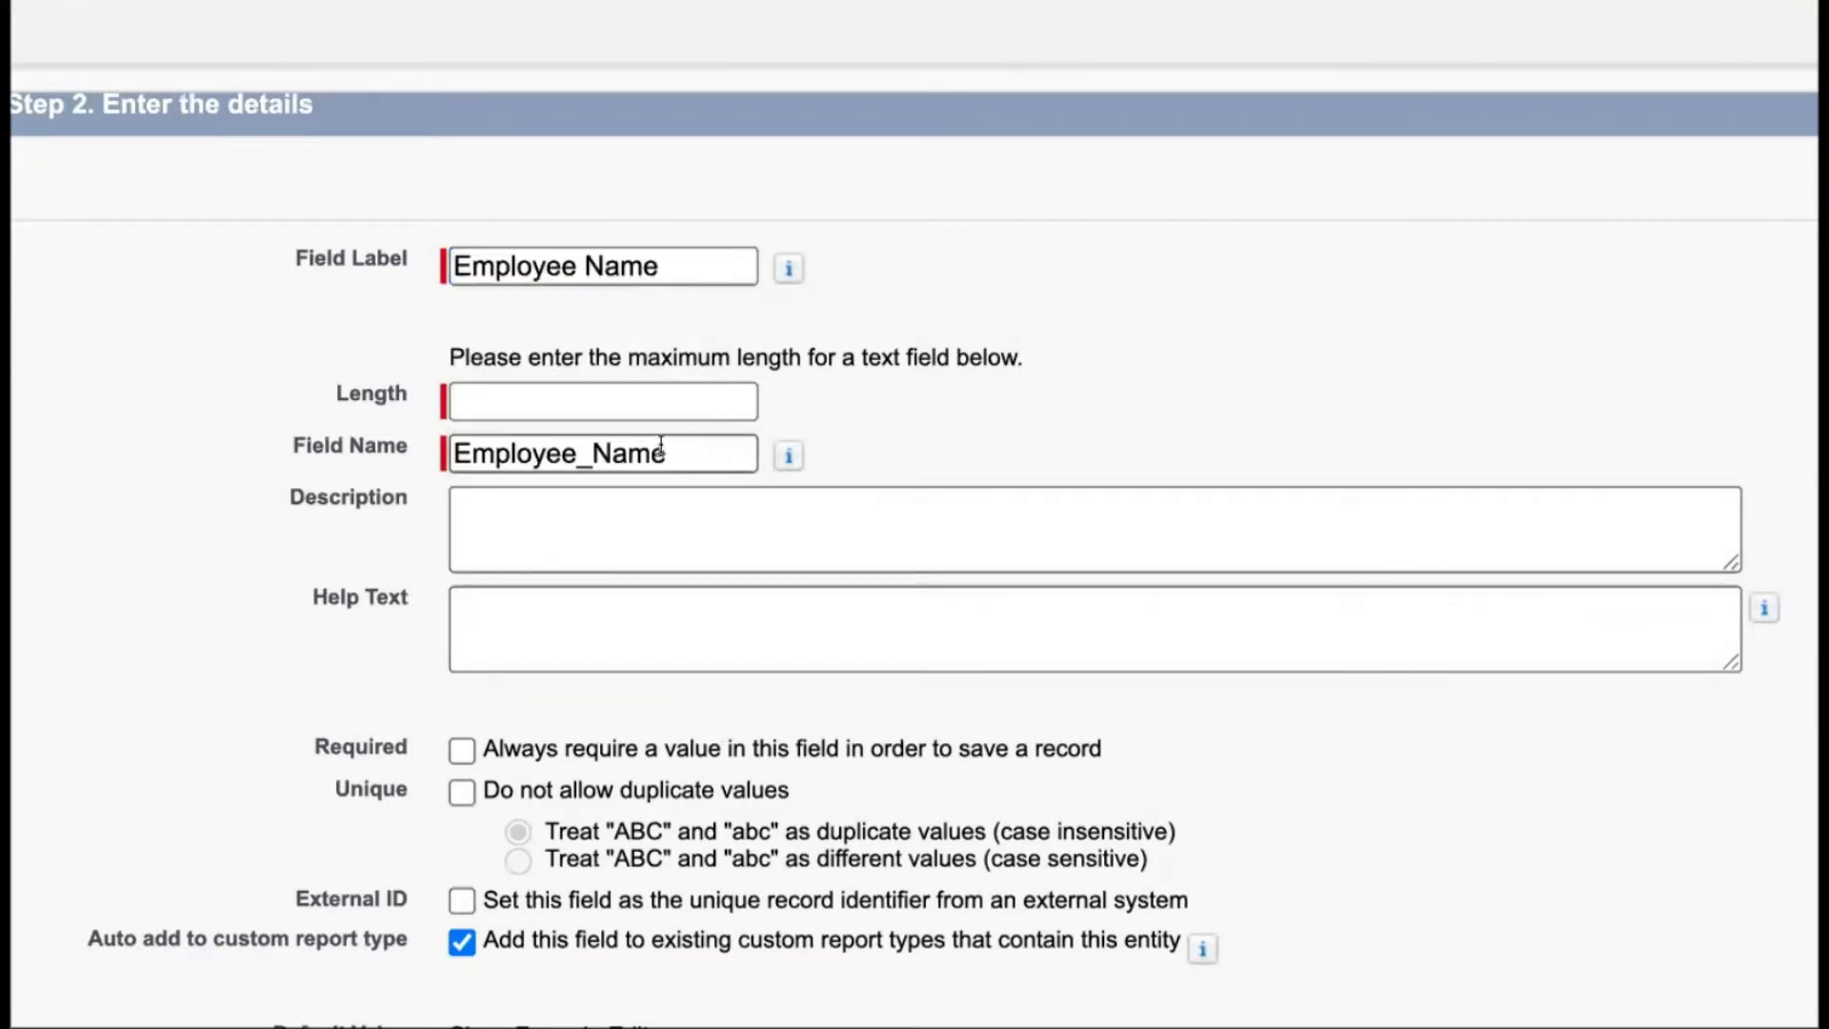
pyautogui.click(598, 400)
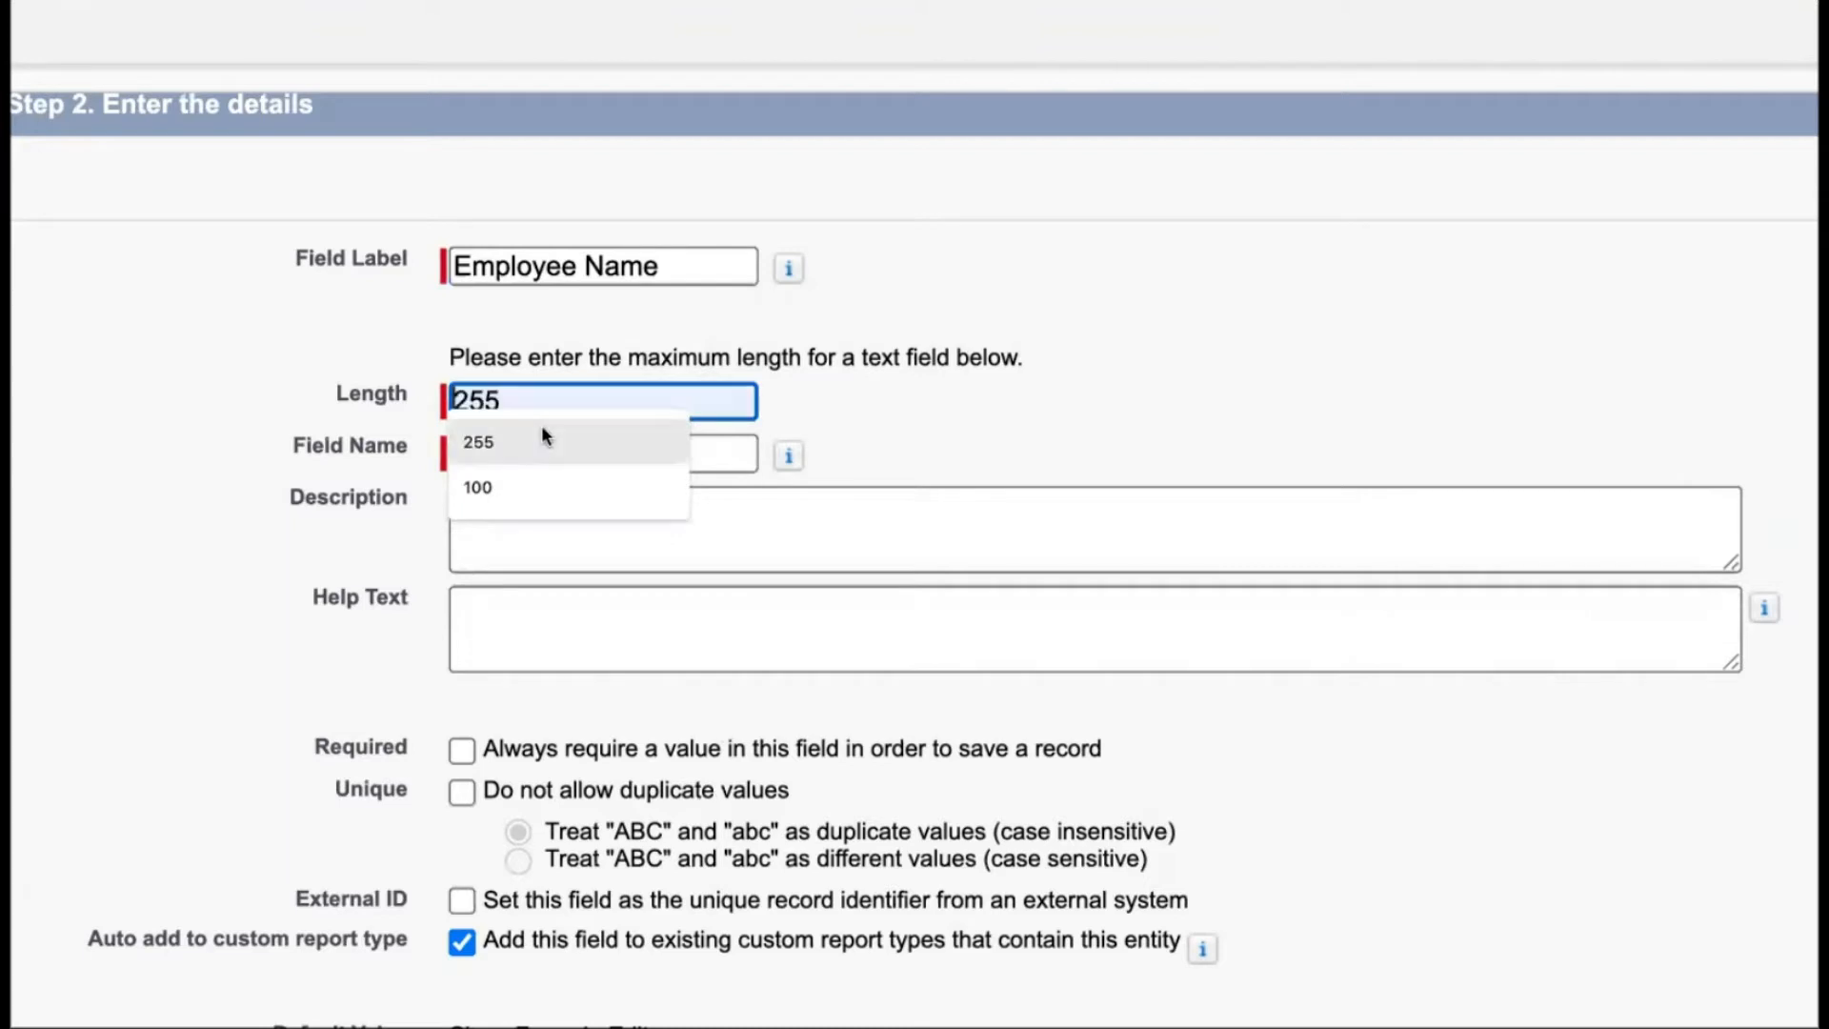
pyautogui.click(518, 486)
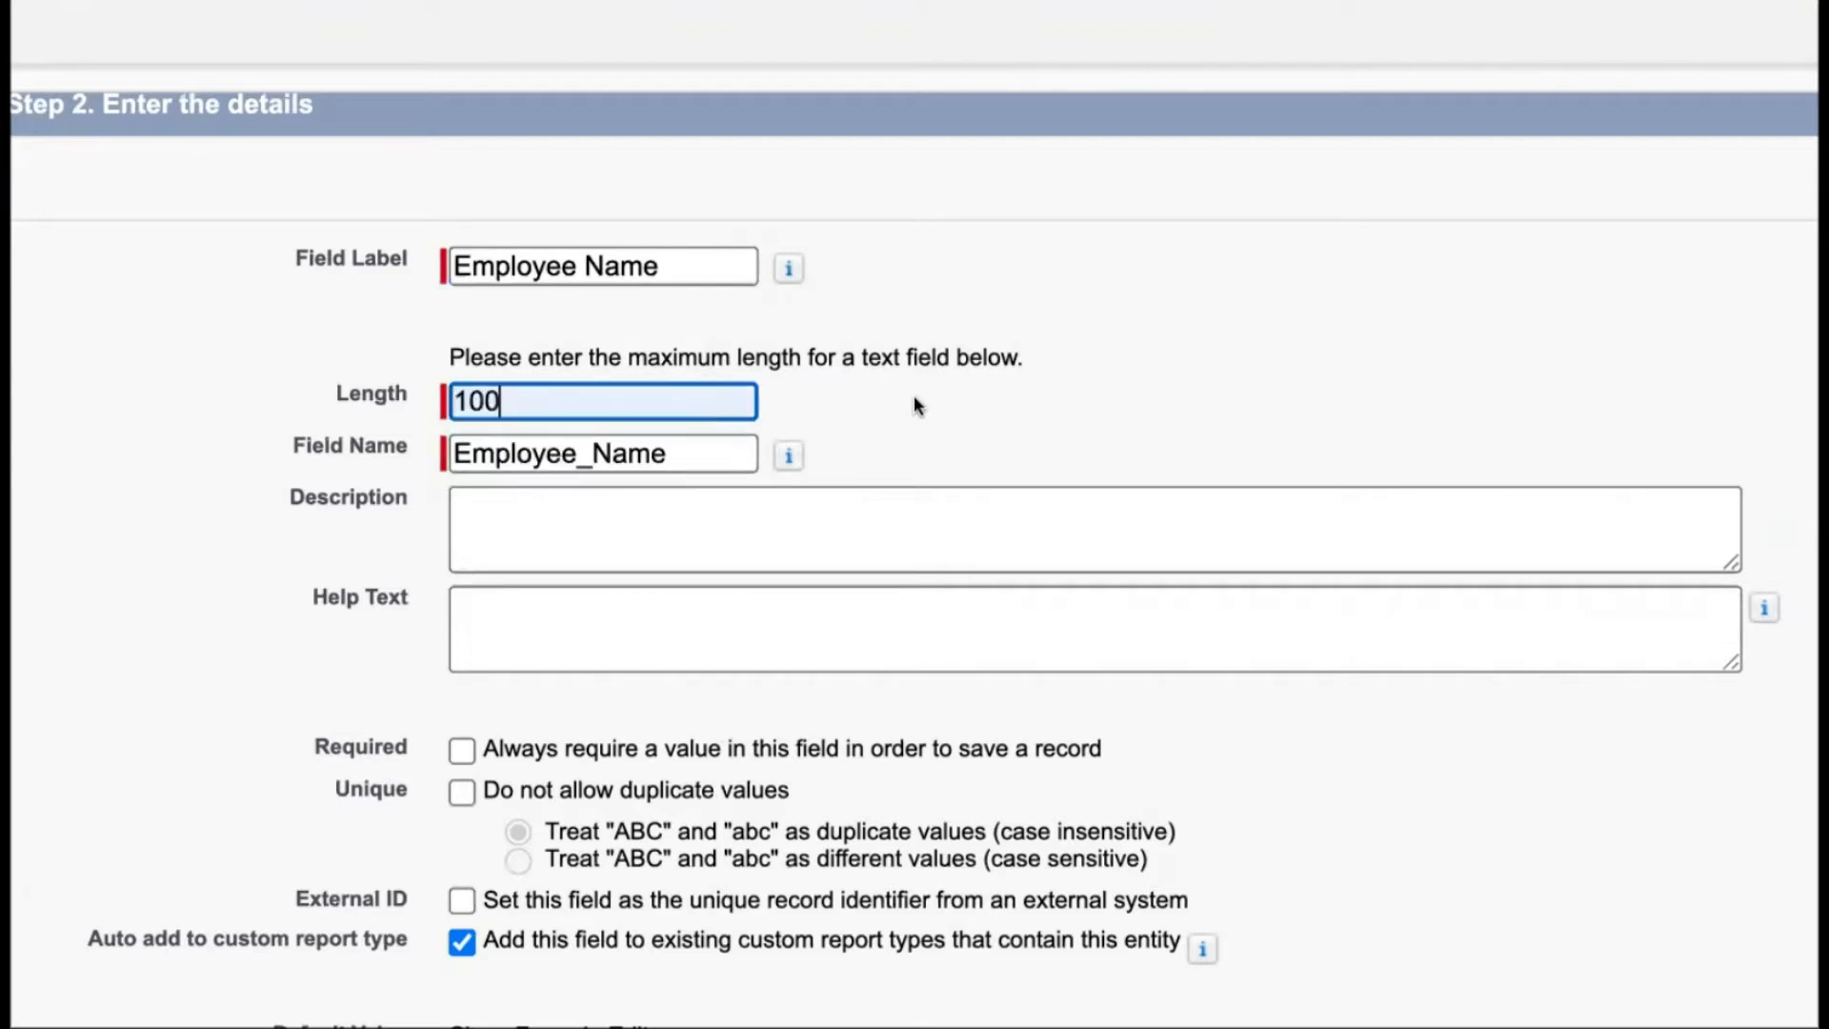
pyautogui.click(632, 457)
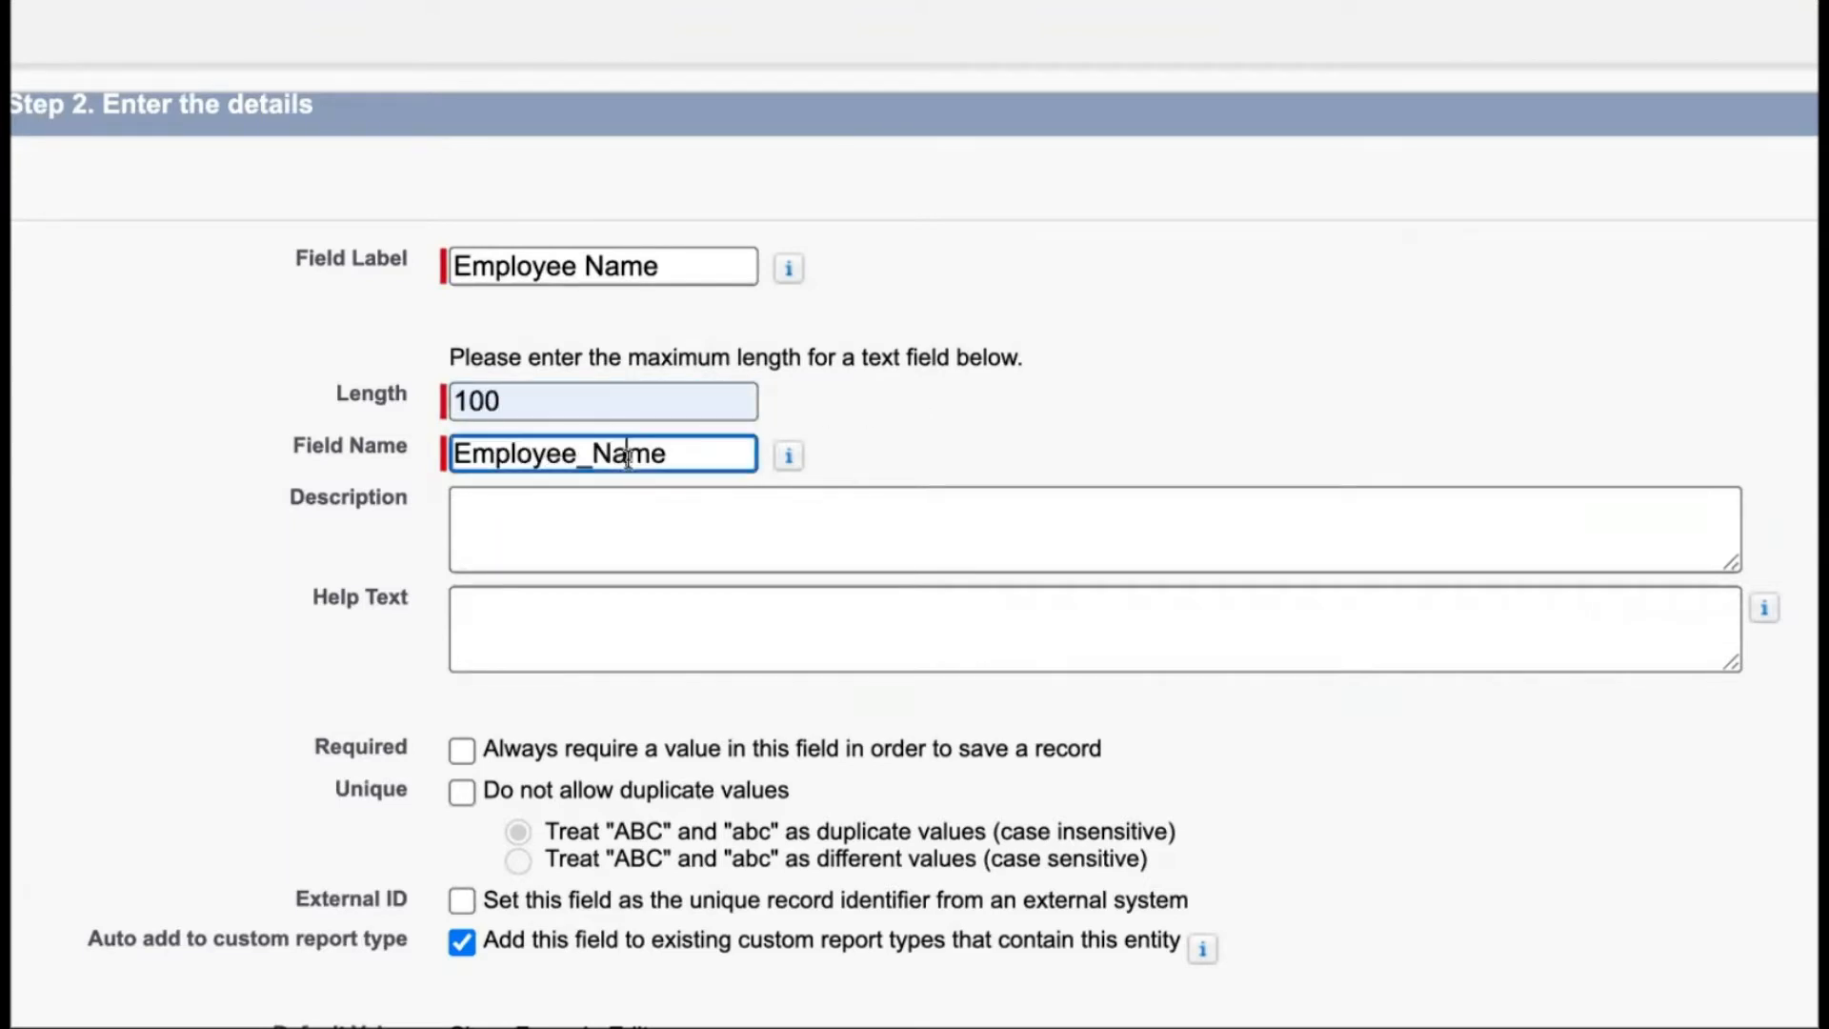
pyautogui.click(888, 425)
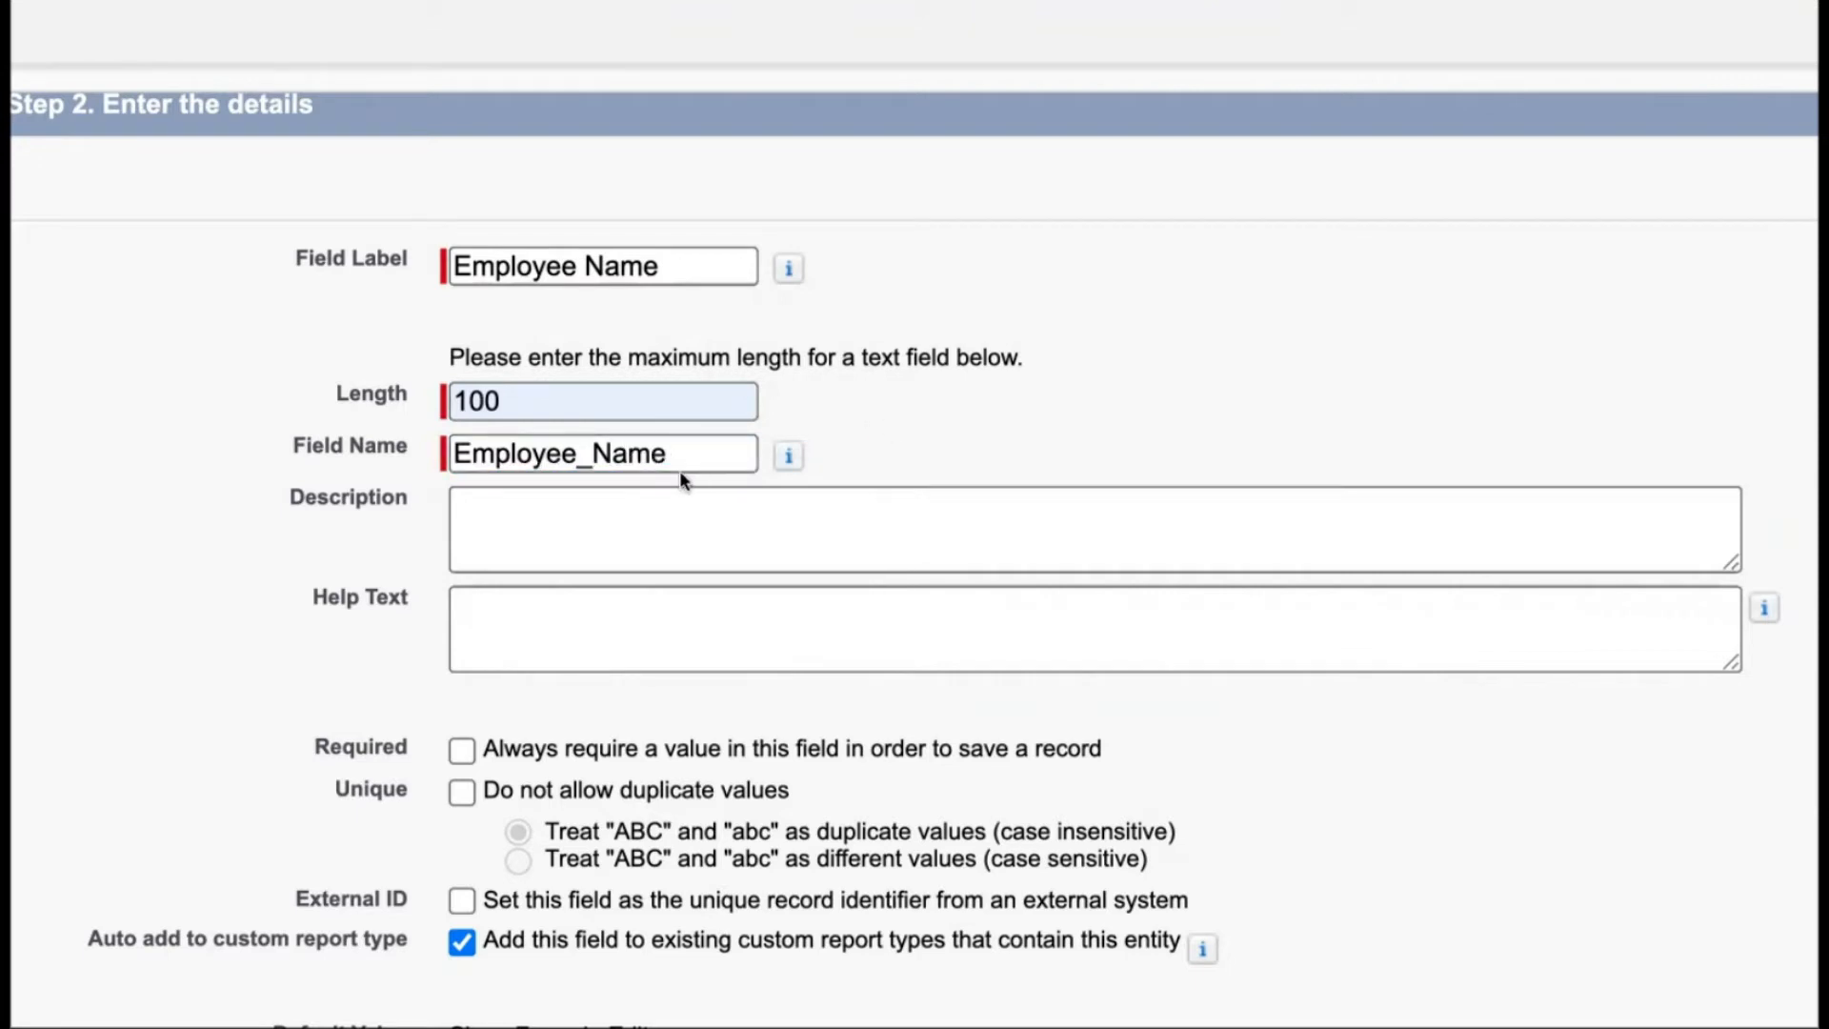
# Set the description to "This field will record employee names."
pyautogui.moveTo(787, 458)
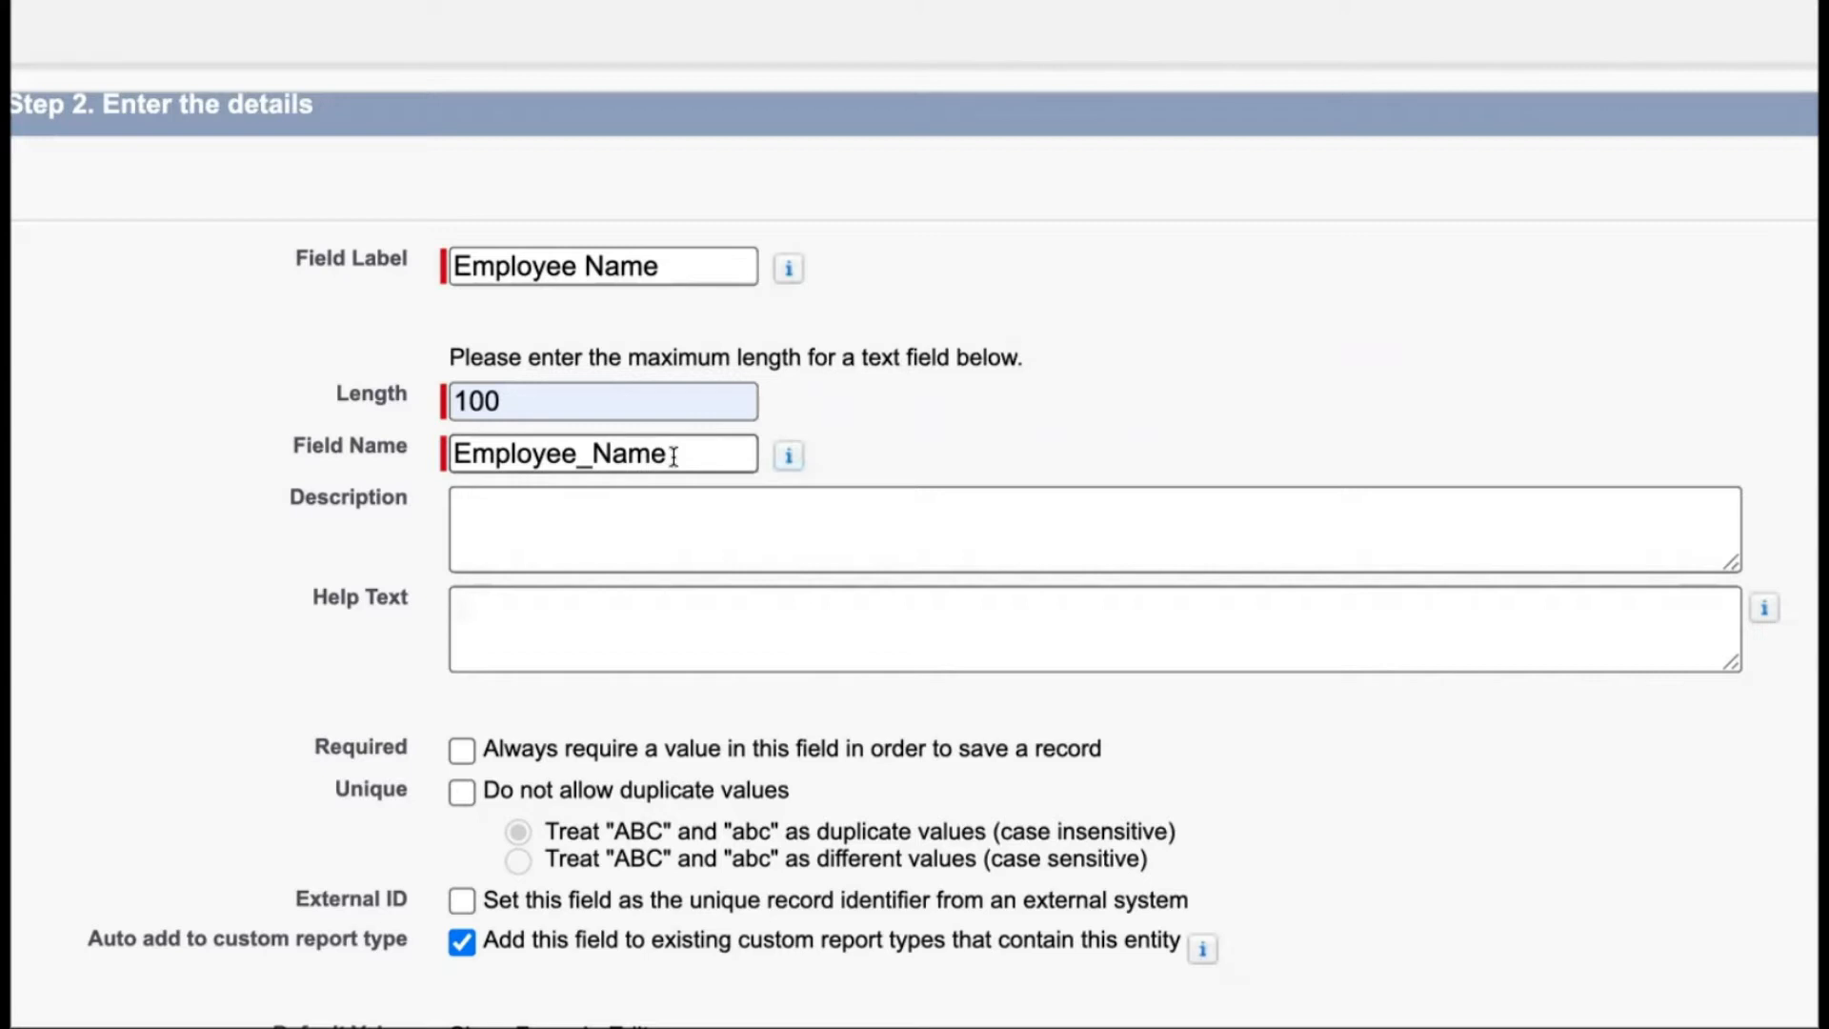
pyautogui.click(634, 541)
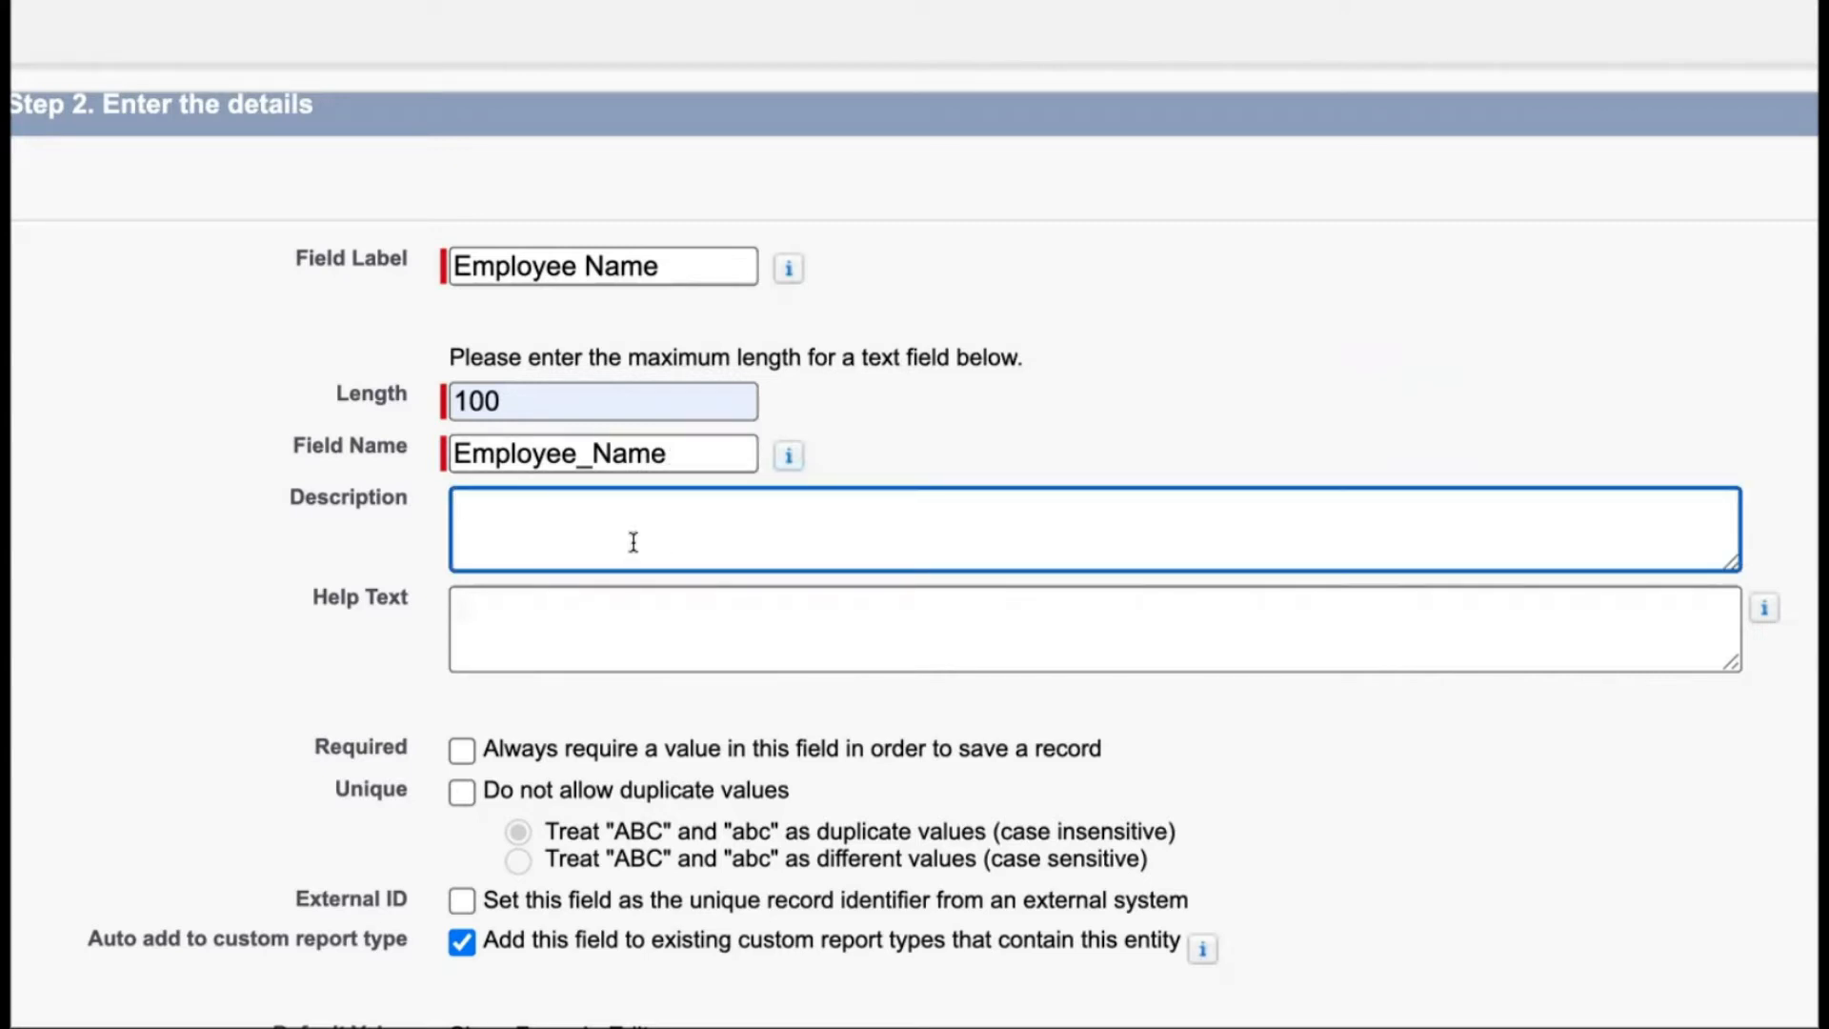
pyautogui.write('This field will record employee names.')
# Enter the help text "Please populate employee name."
pyautogui.click(563, 627)
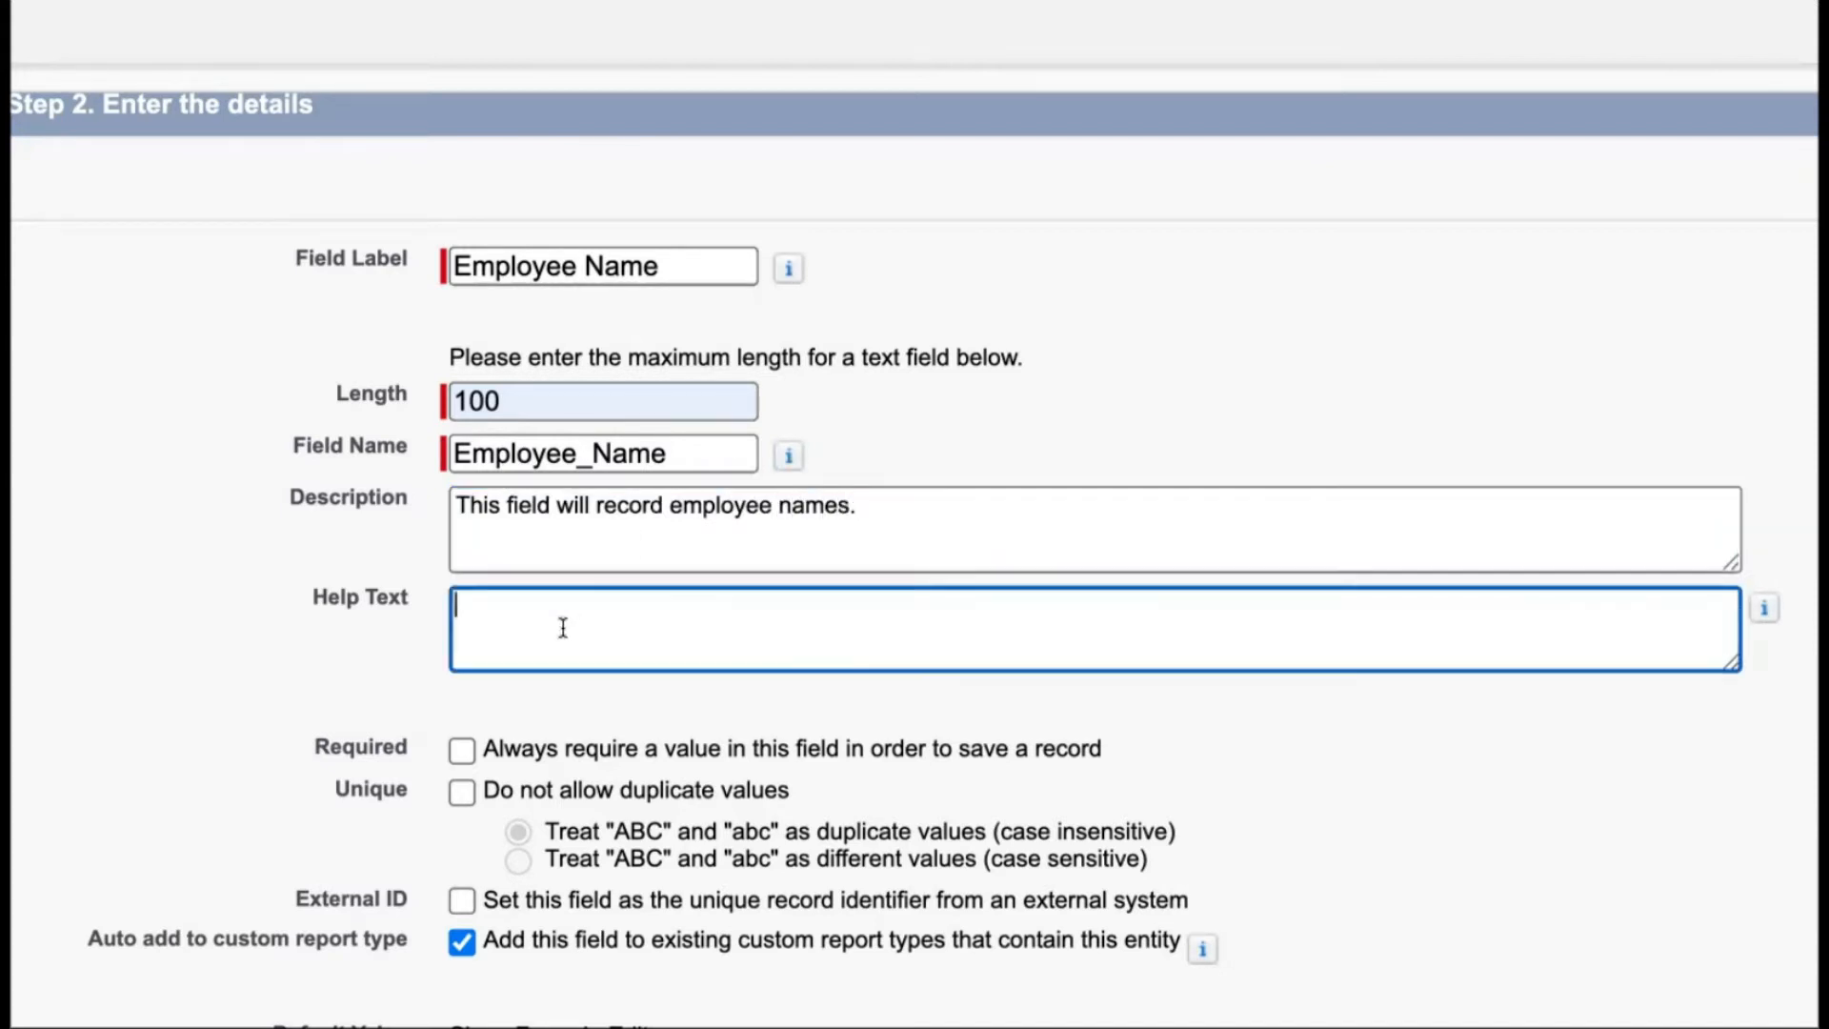
pyautogui.write('Please')
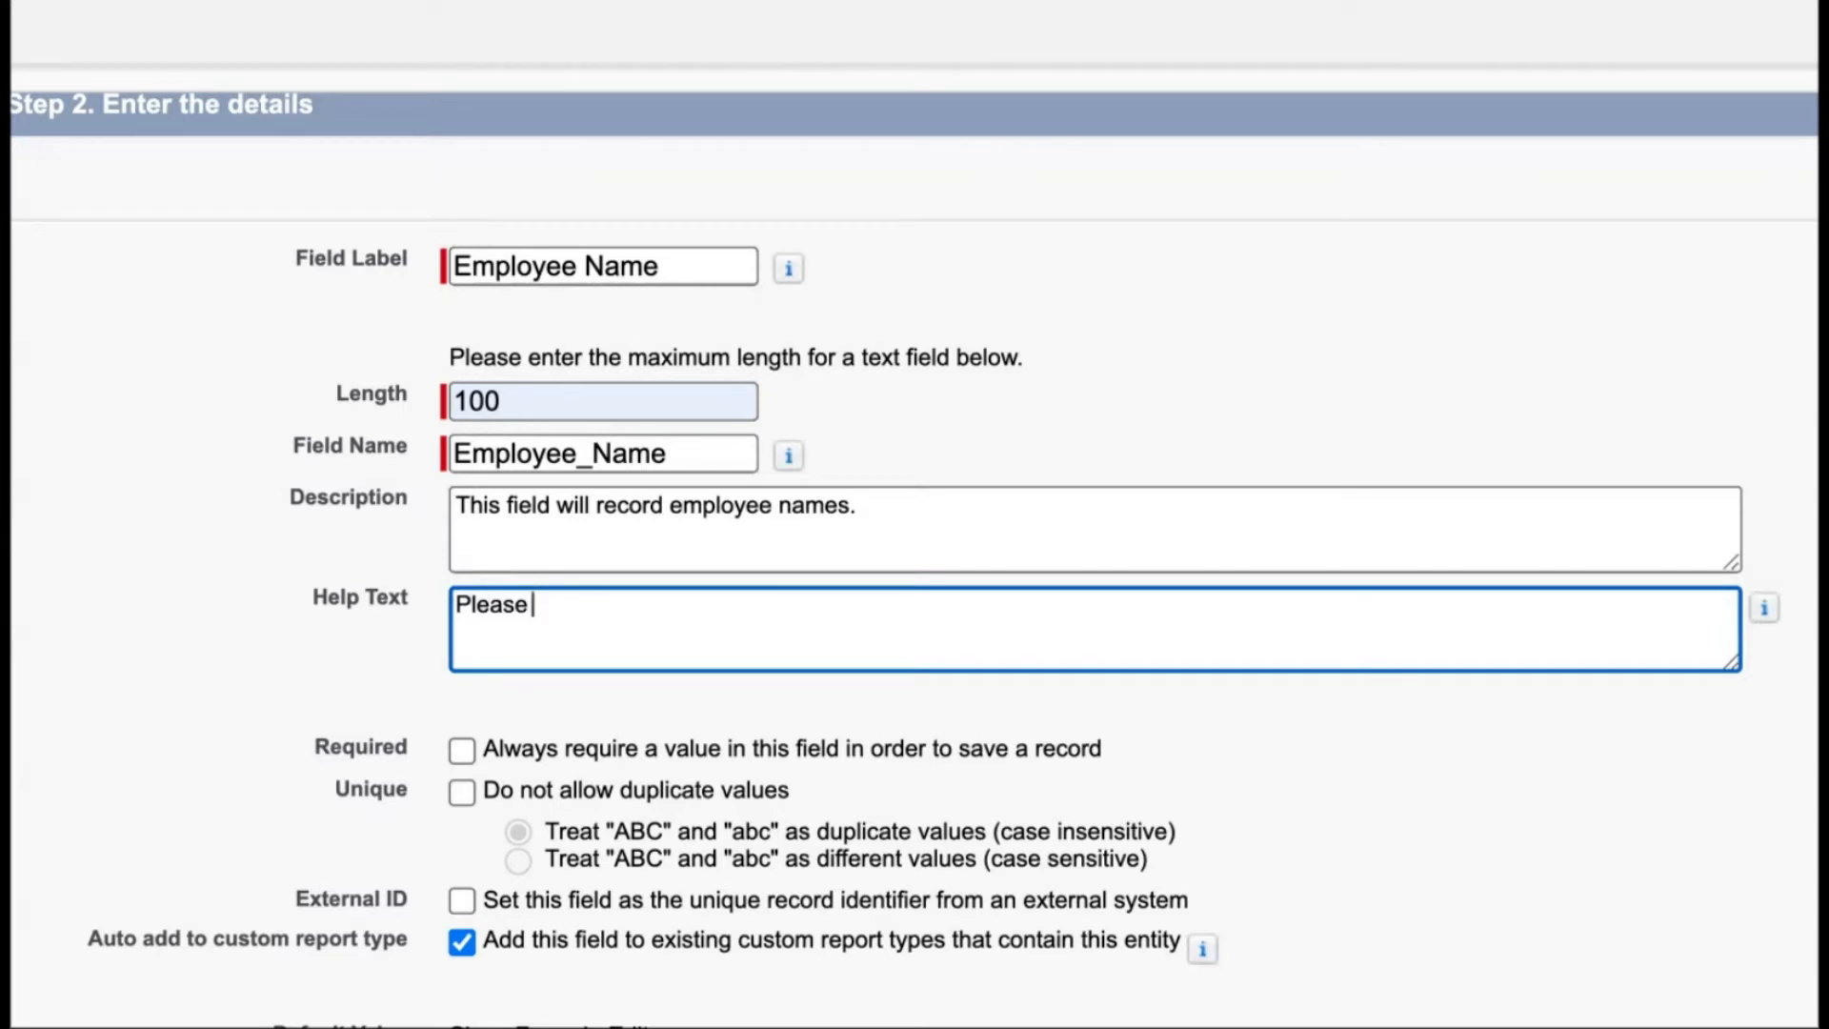
pyautogui.moveTo(793, 458)
pyautogui.write('populate employee name.')
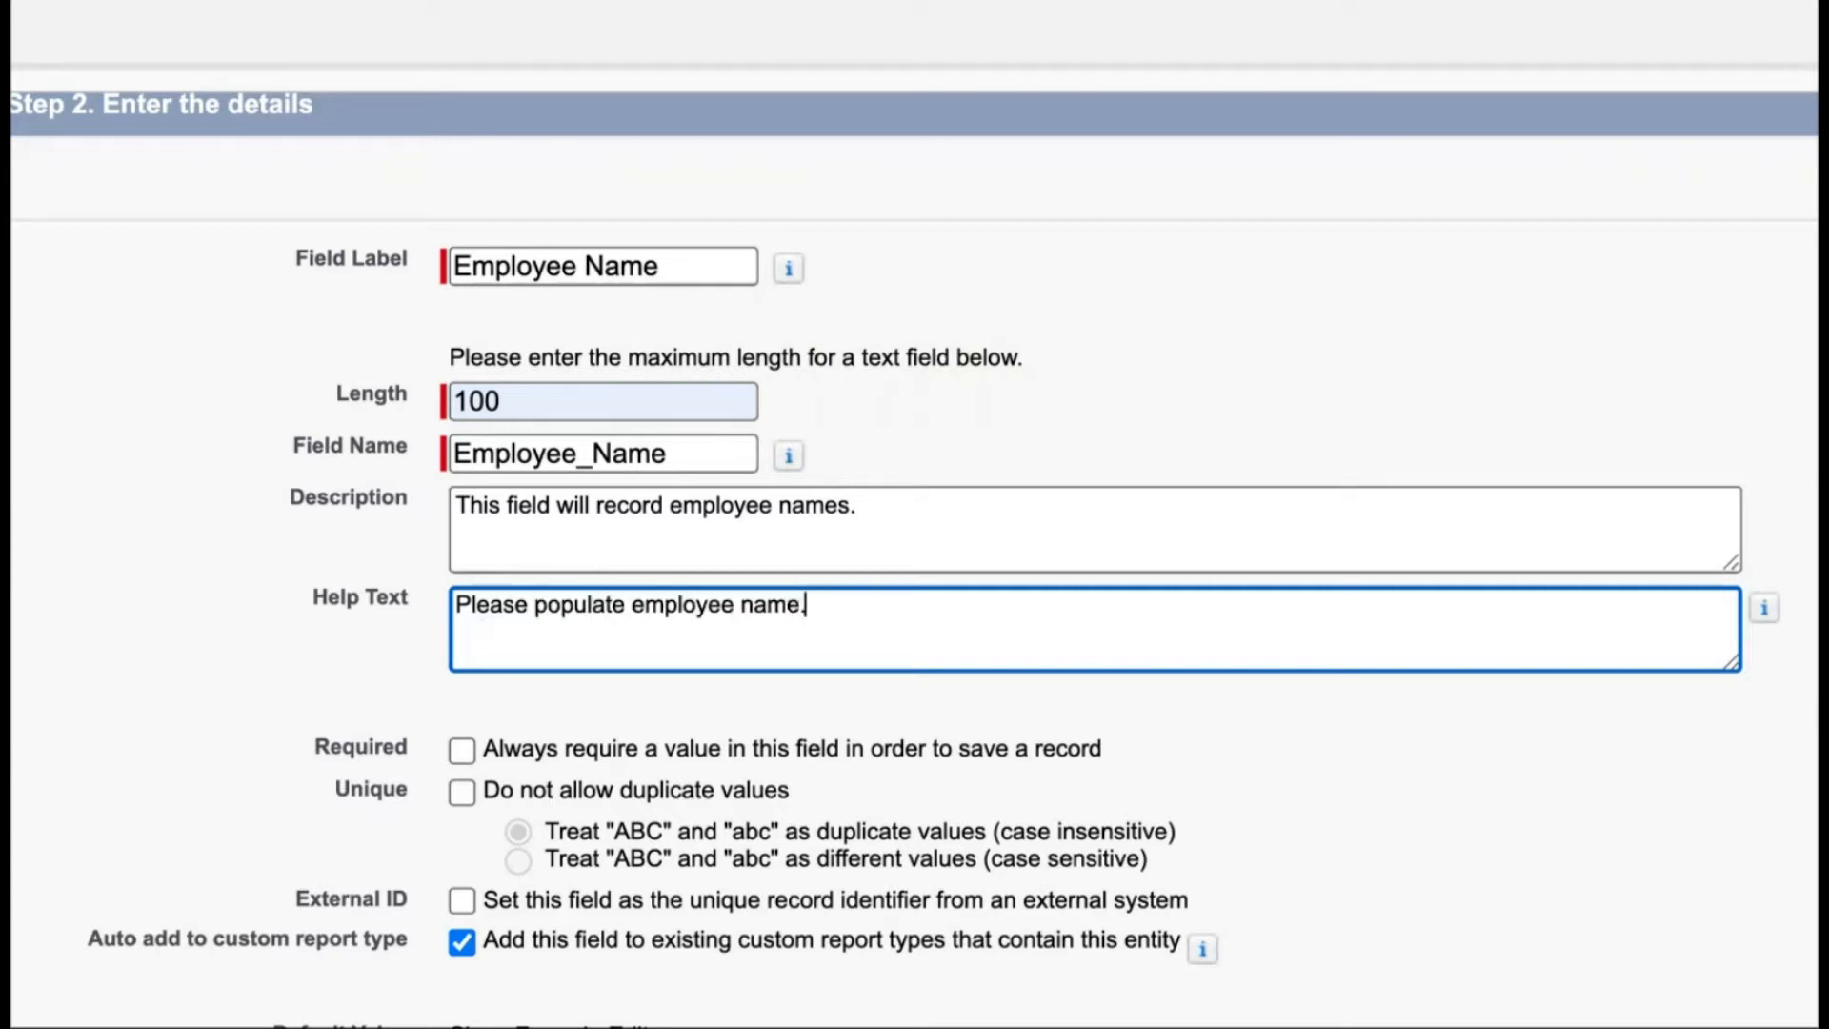
# Leave the required, unique, external ID and default value options unchanged and continue to the field-level security step
pyautogui.click(958, 442)
pyautogui.scroll(-3, 791, 617)
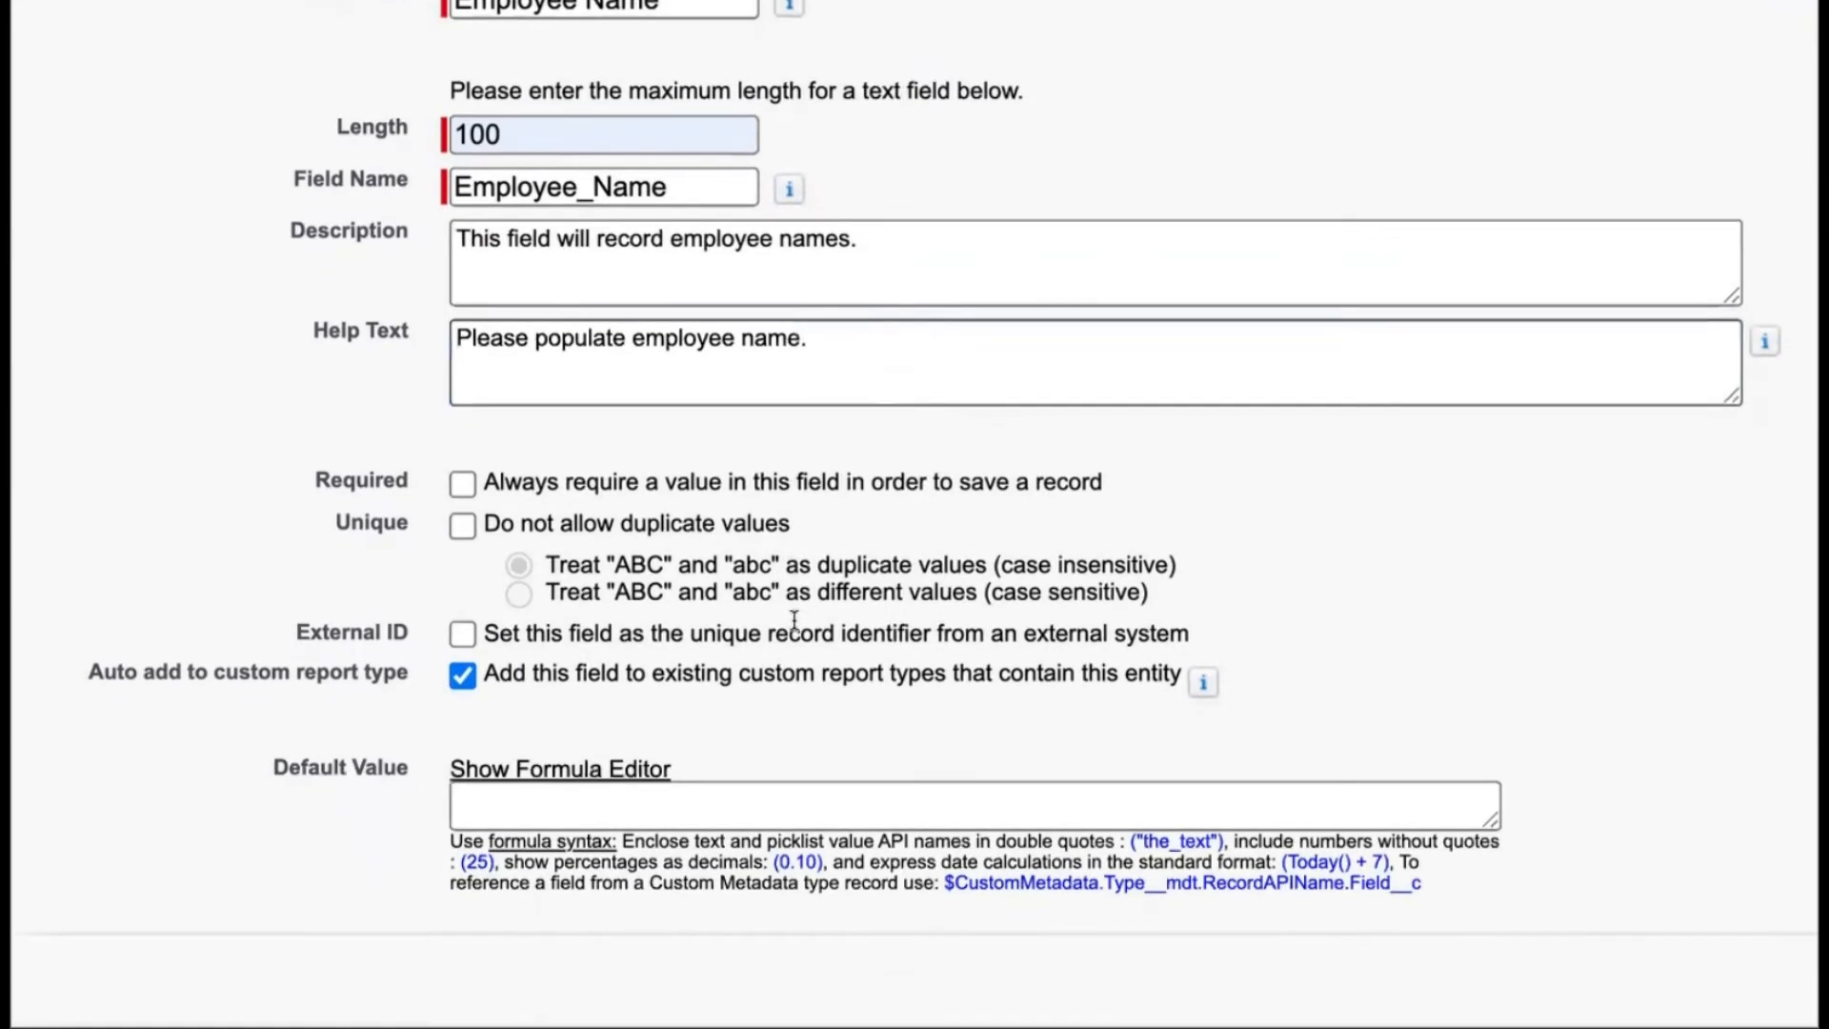
pyautogui.scroll(-1, 795, 628)
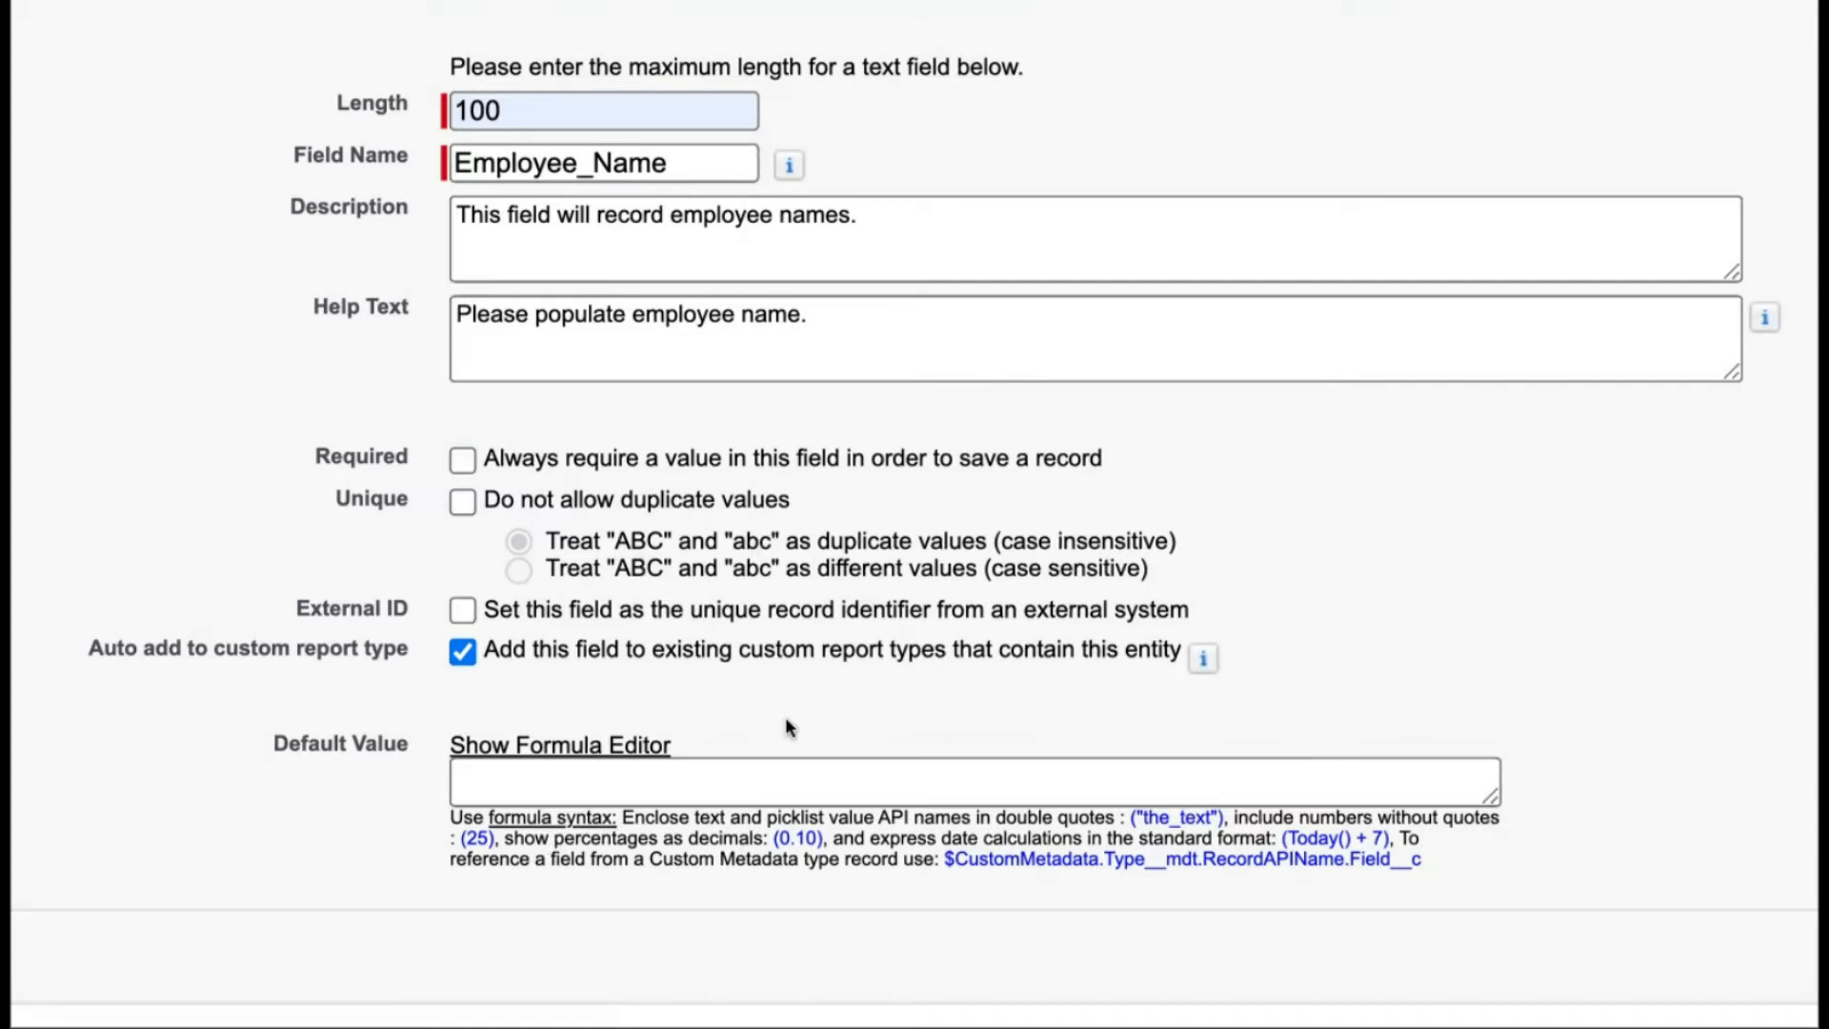
pyautogui.scroll(3, 787, 722)
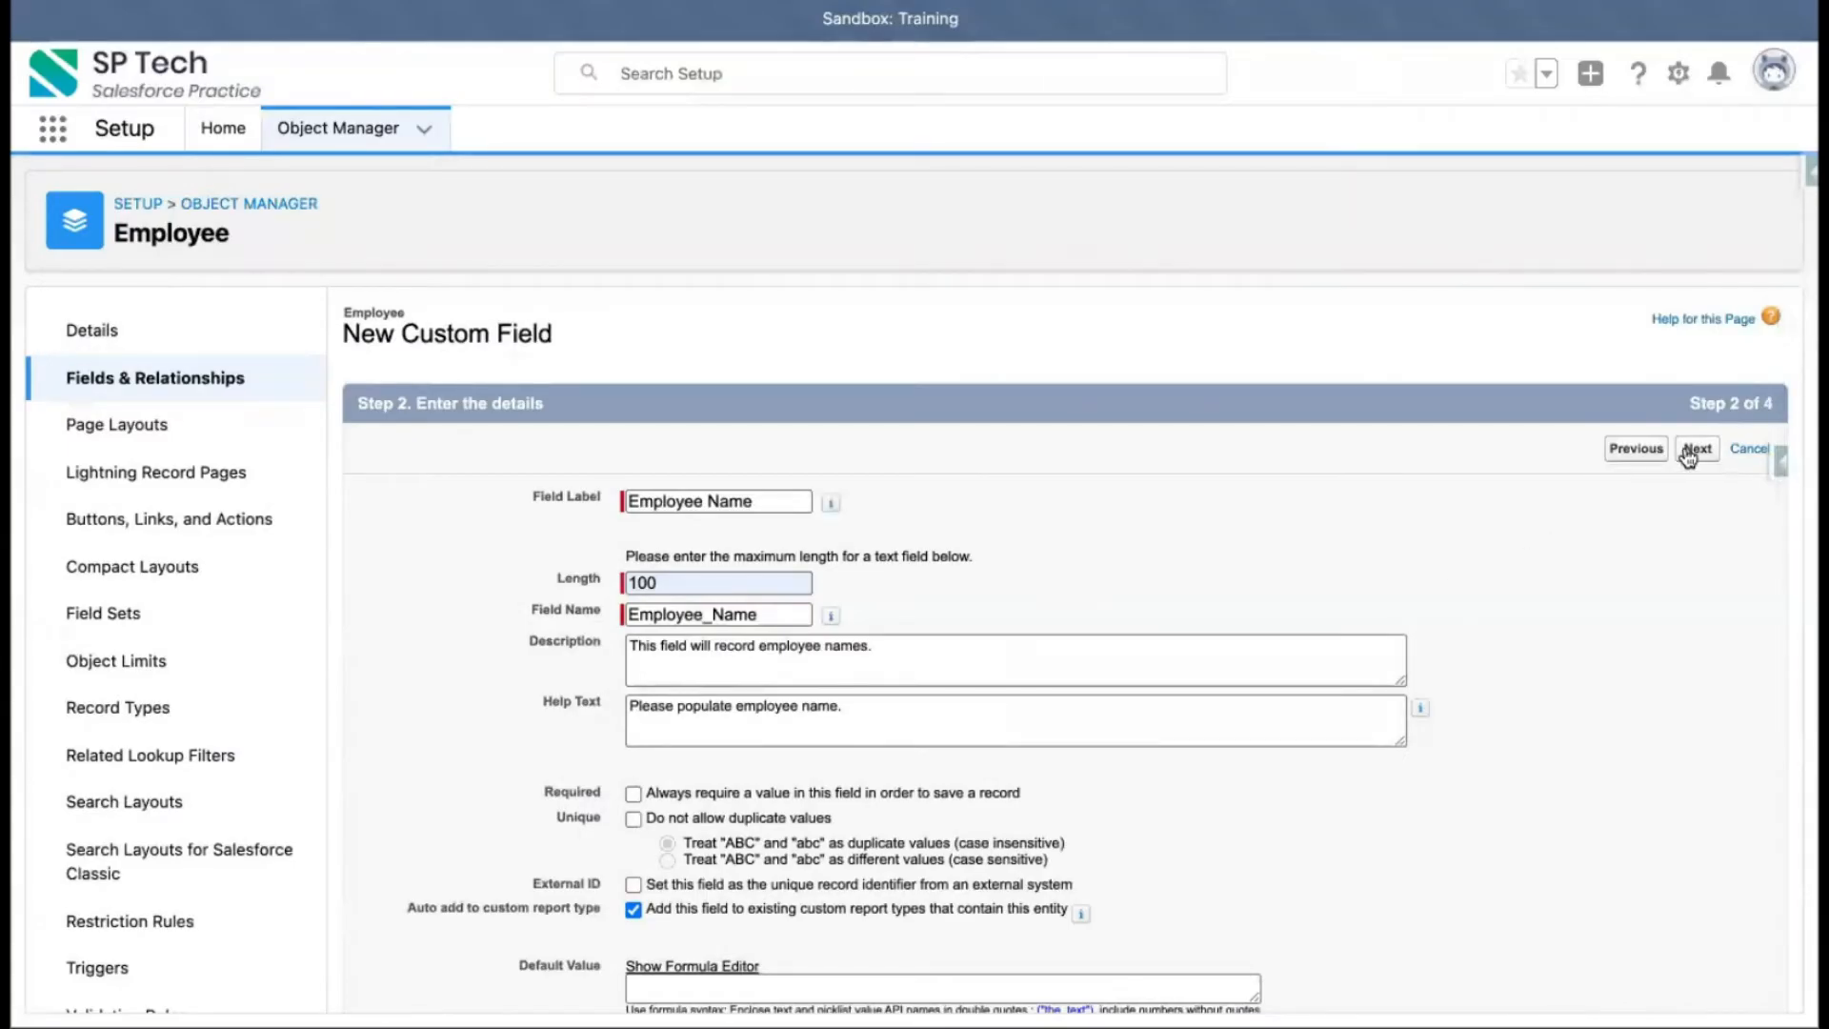
pyautogui.click(1696, 448)
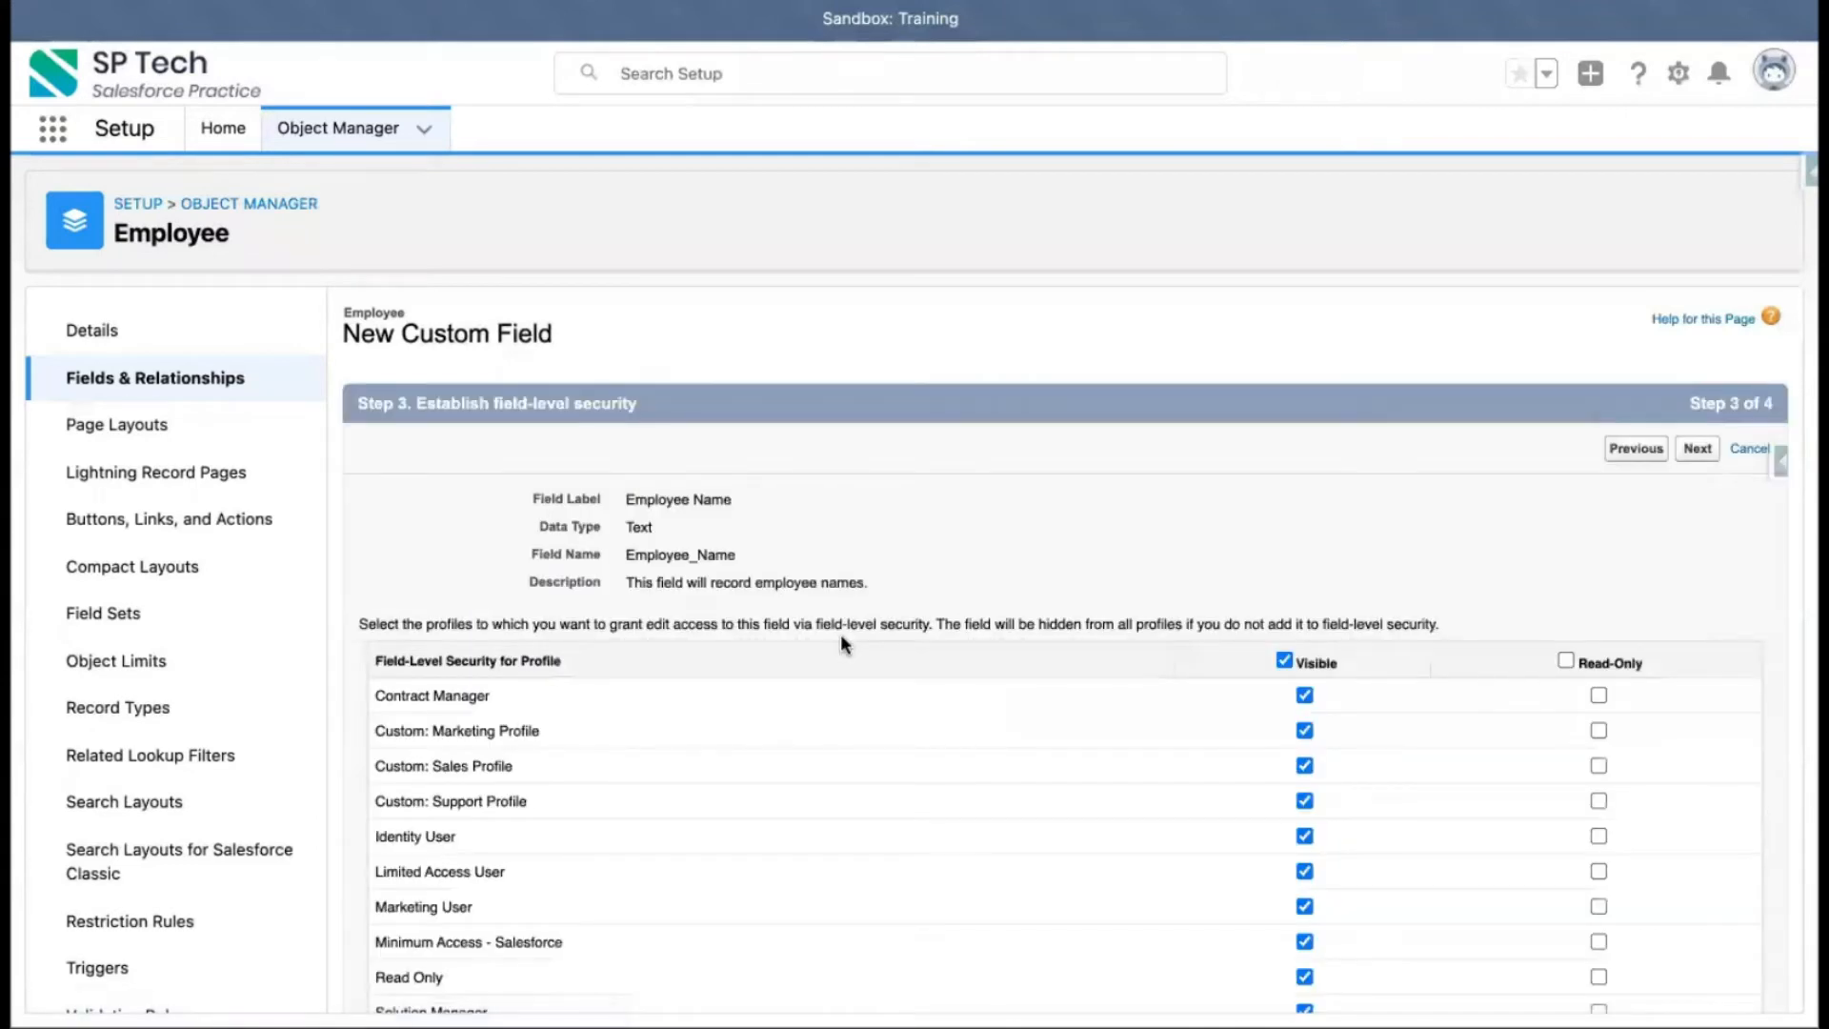
# Keep the field visible for all profiles and continue to the page layouts step
pyautogui.scroll(-1, 840, 633)
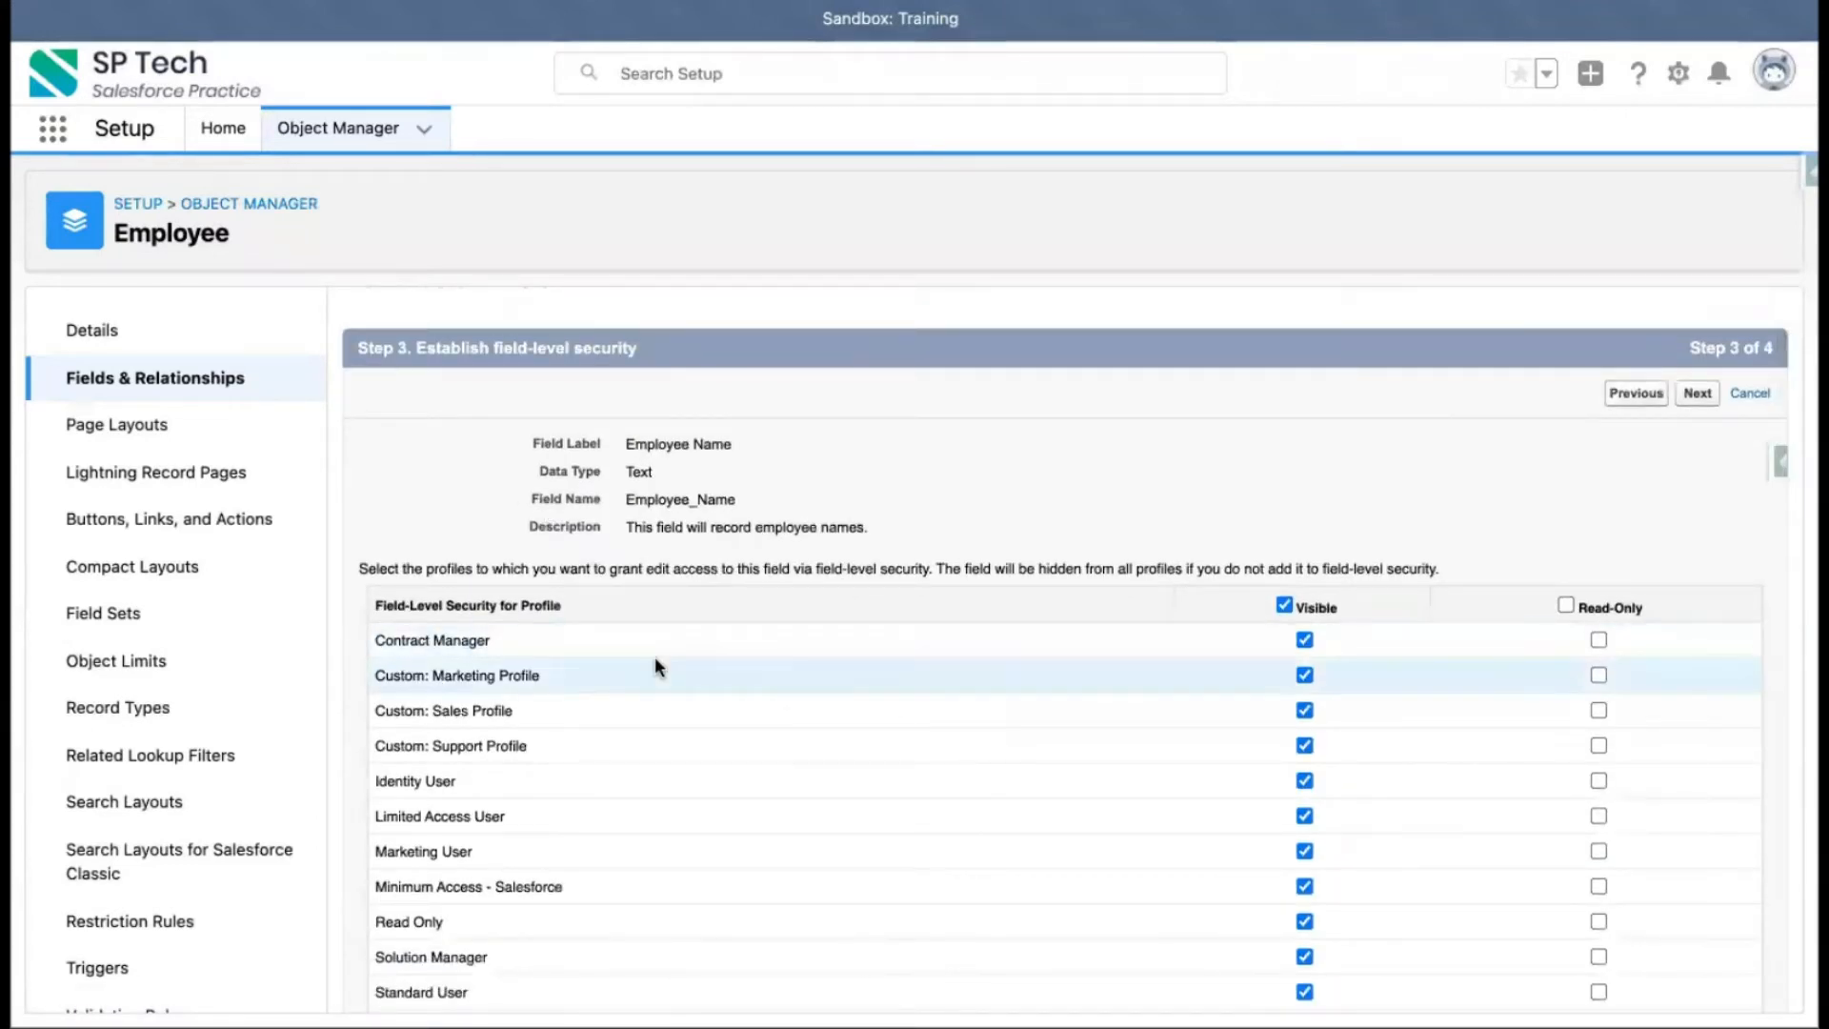
pyautogui.scroll(1, 655, 666)
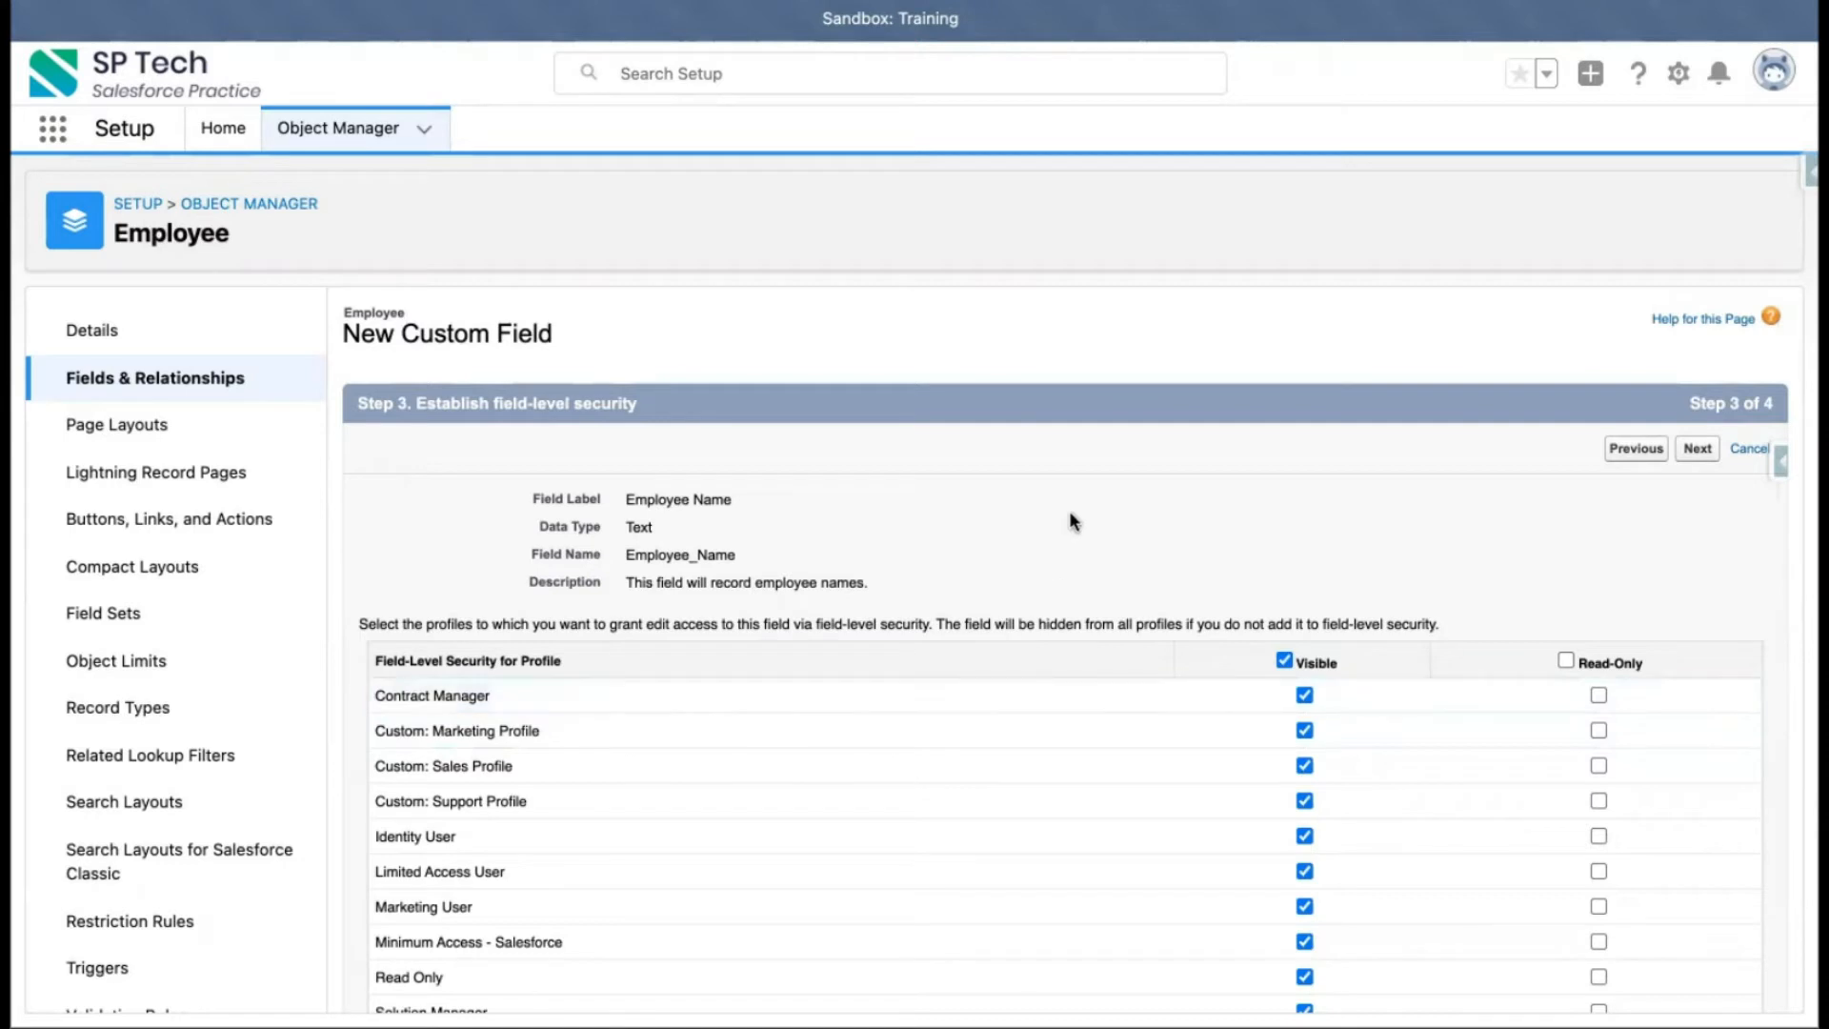
pyautogui.scroll(-1, 932, 644)
pyautogui.scroll(-2, 931, 644)
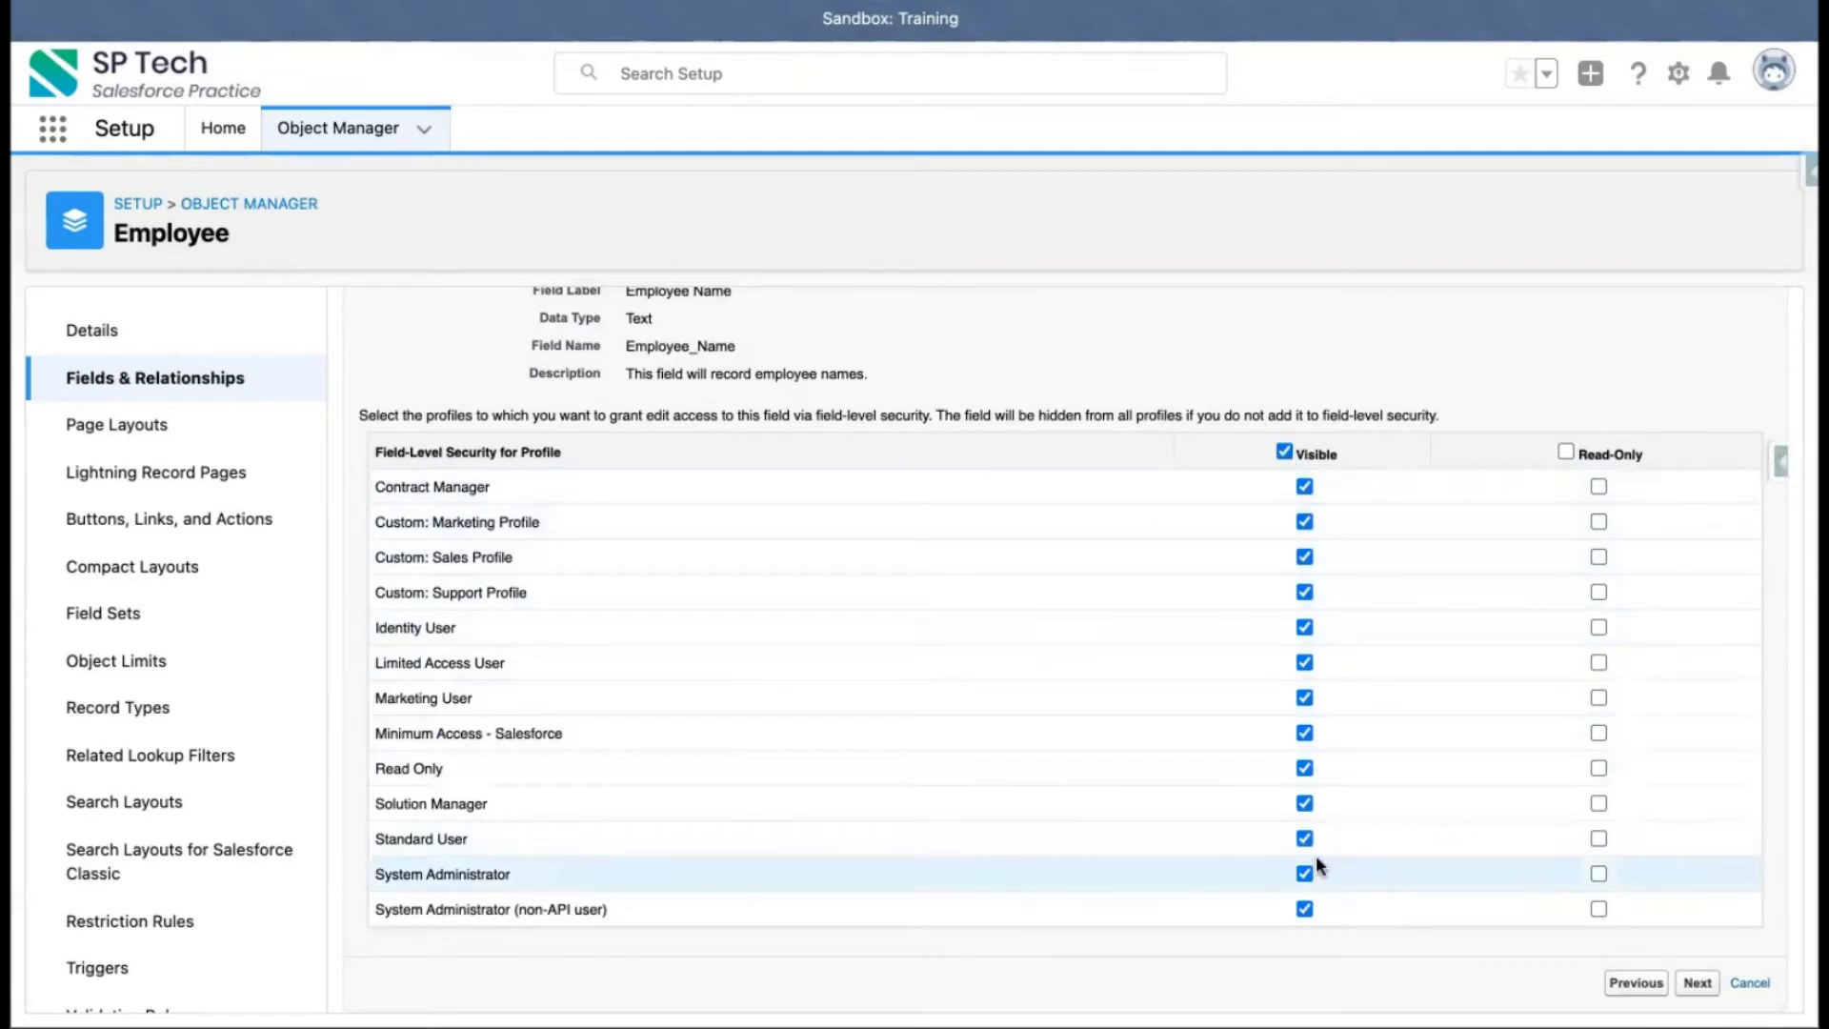
pyautogui.scroll(2, 1145, 731)
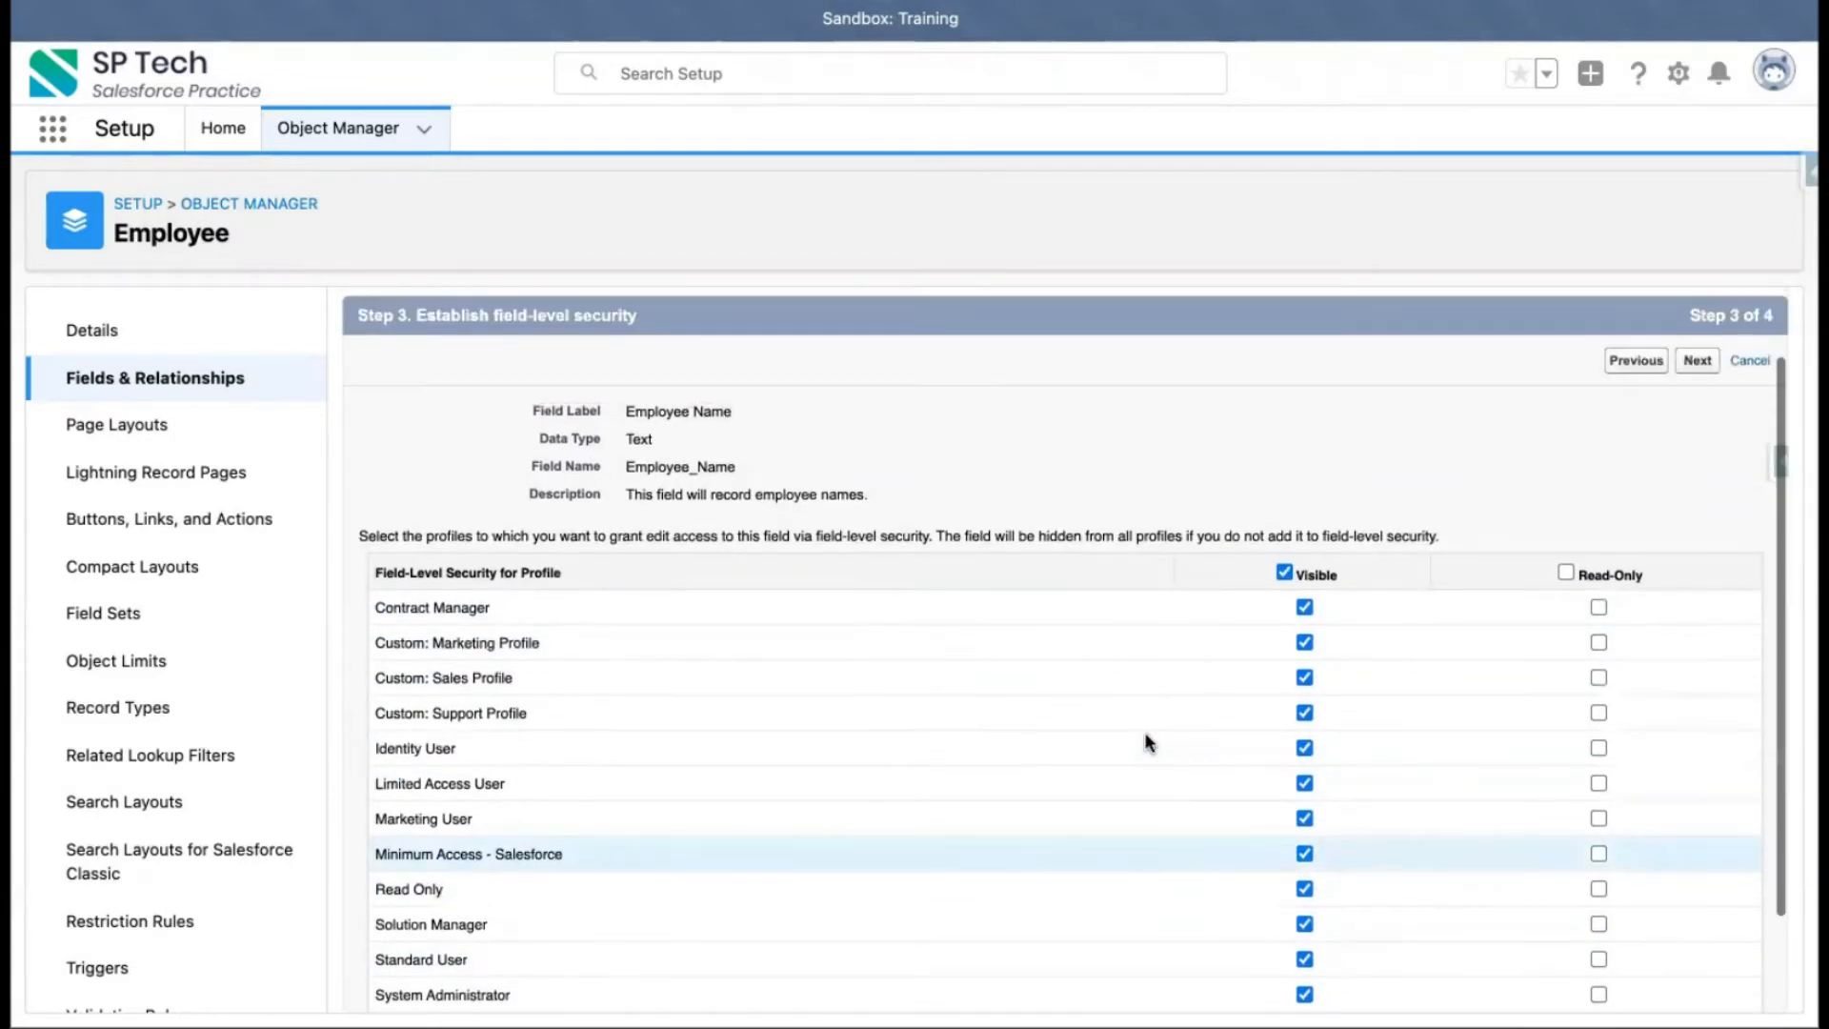
pyautogui.scroll(1, 1144, 734)
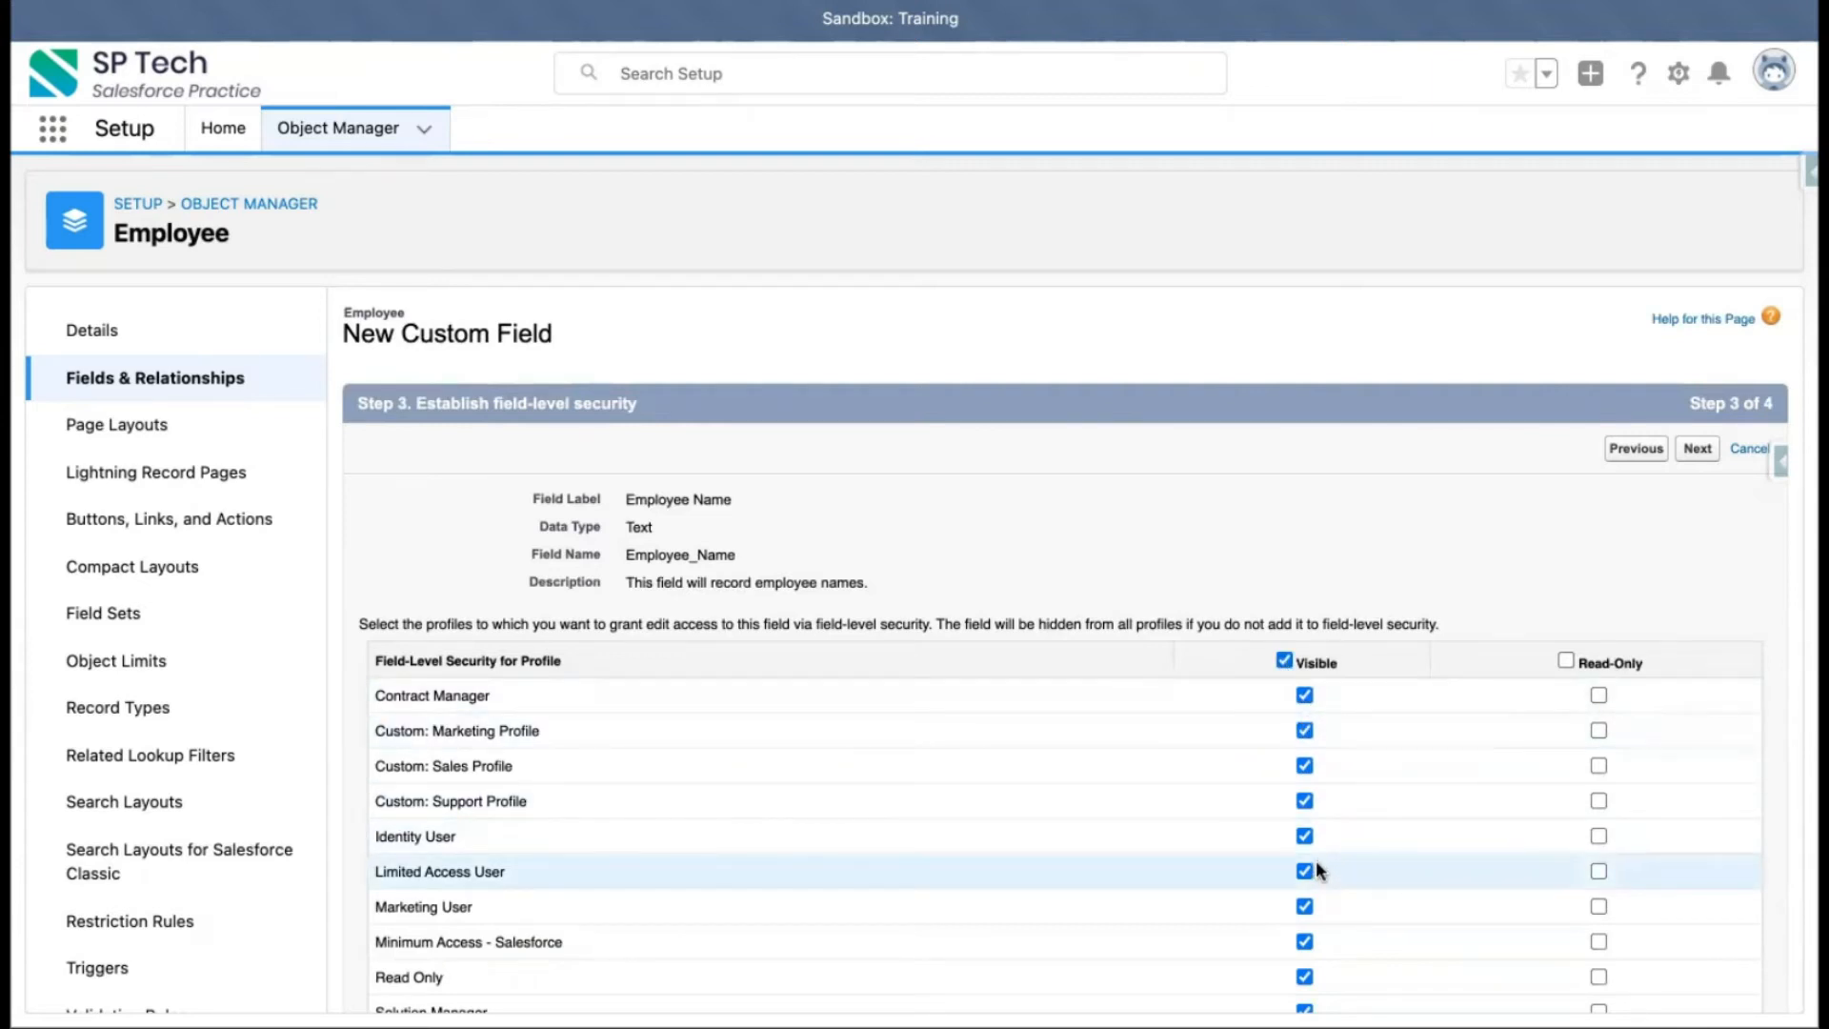
pyautogui.click(1698, 456)
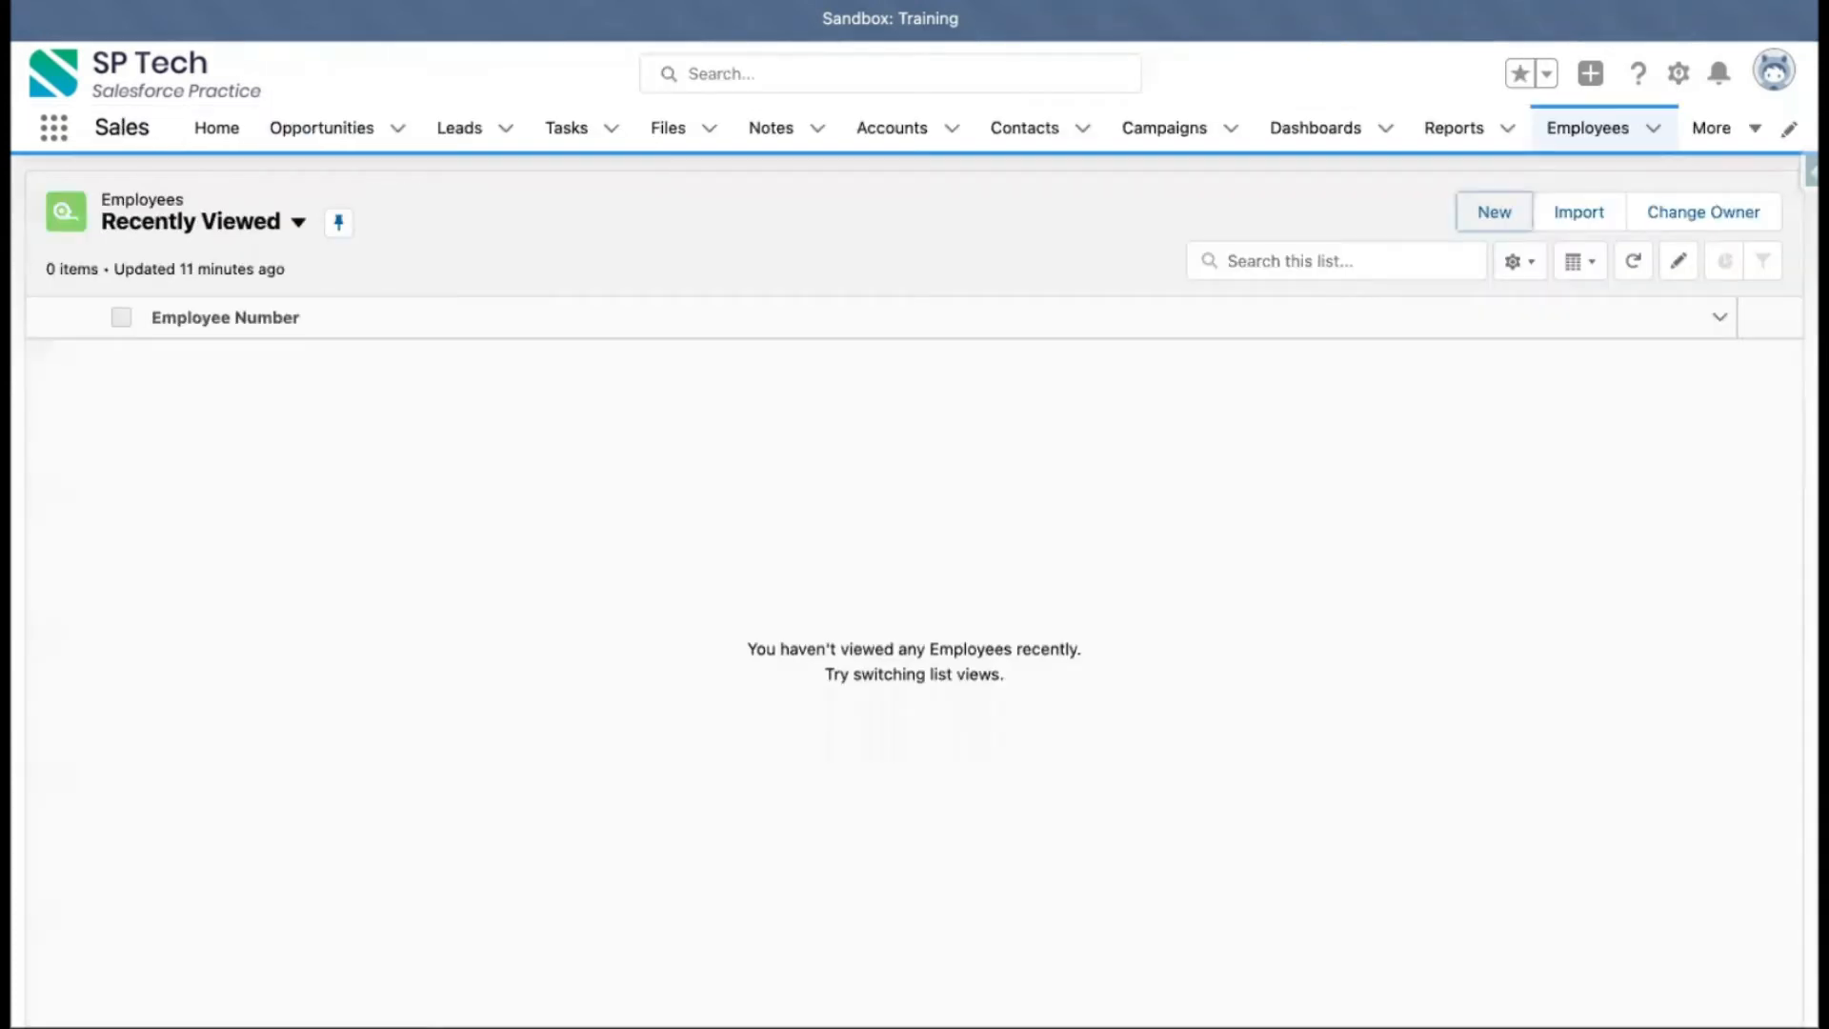
# Open the SP Tech account record in the Sales app and look over its details
pyautogui.click(888, 134)
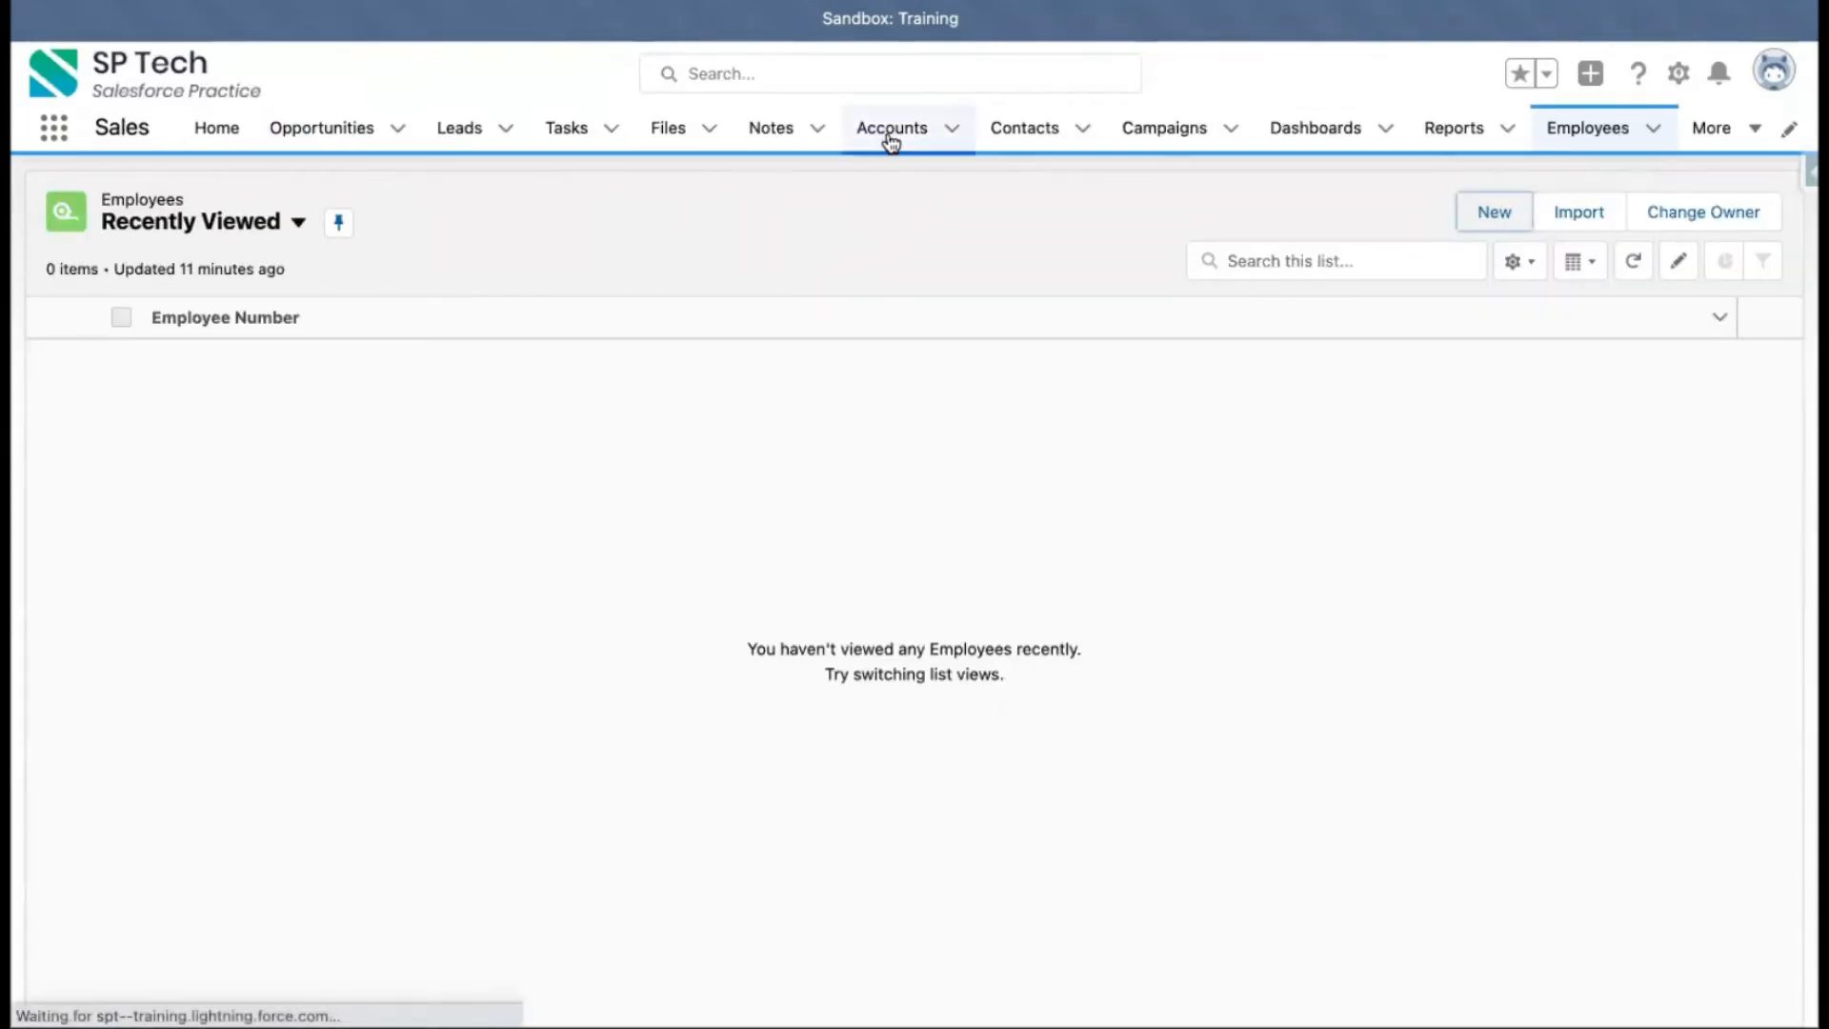
pyautogui.click(195, 363)
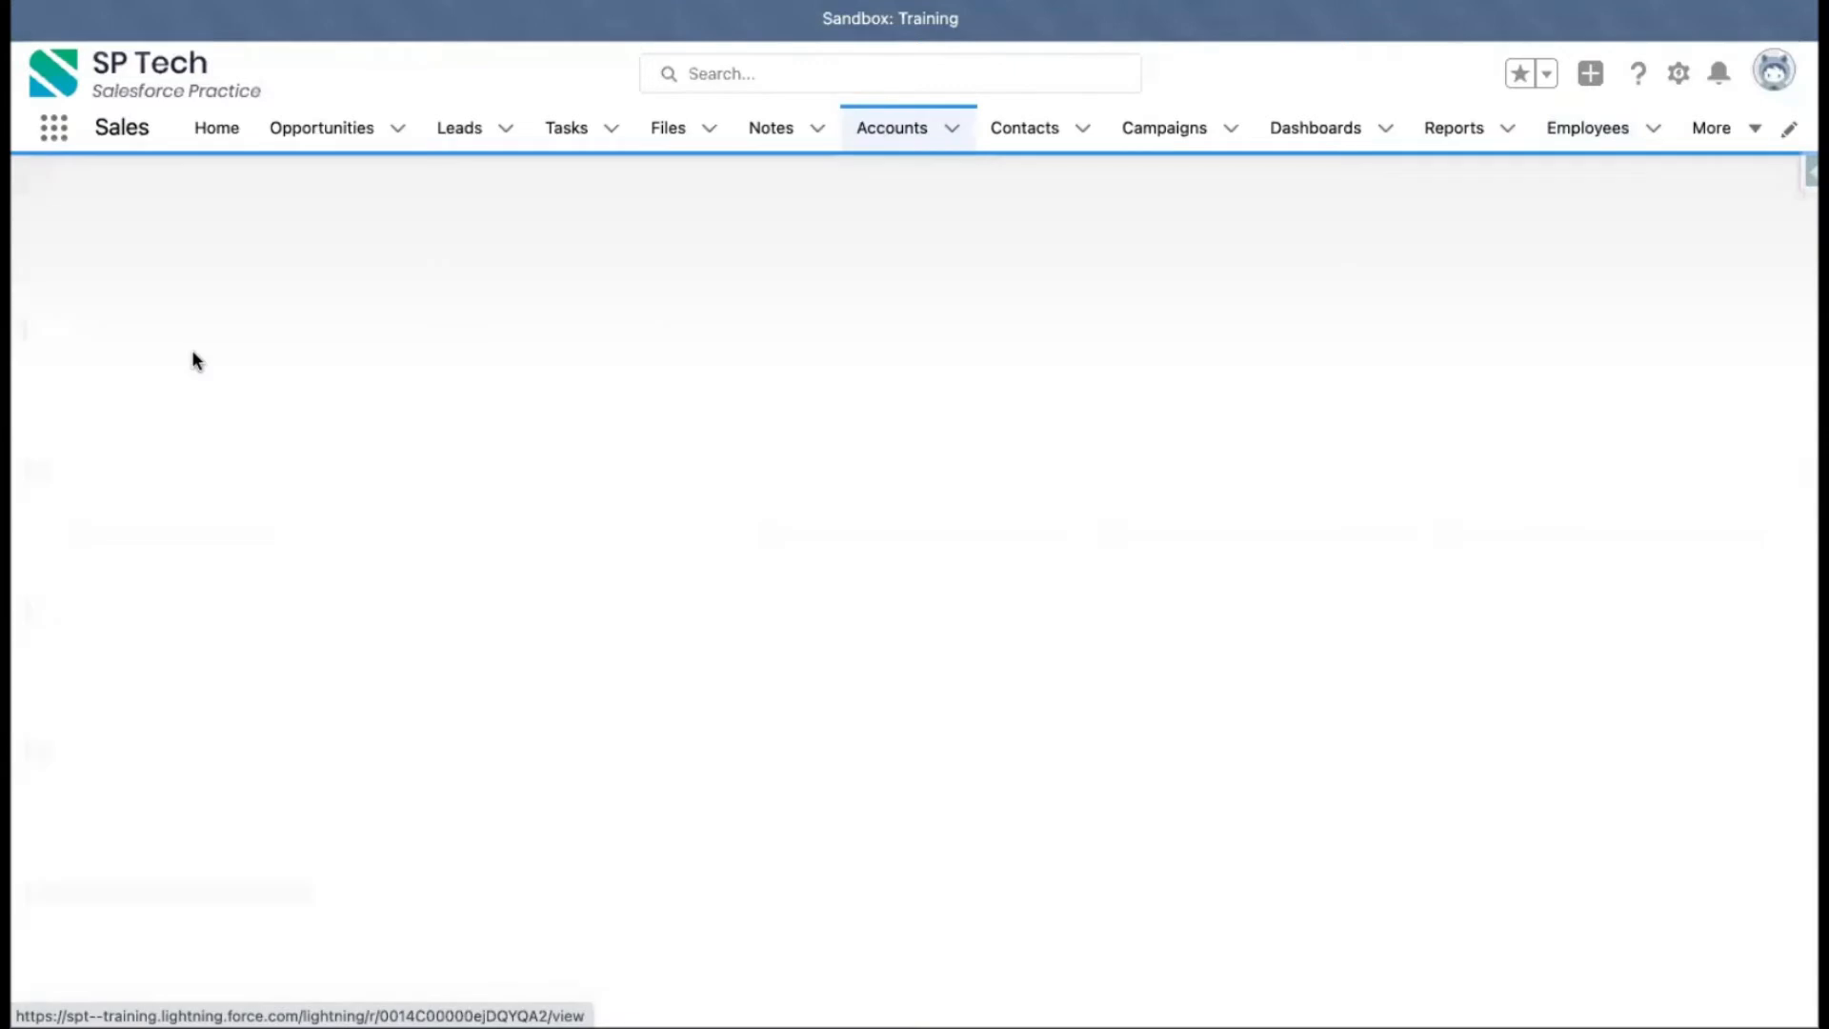
pyautogui.click(231, 410)
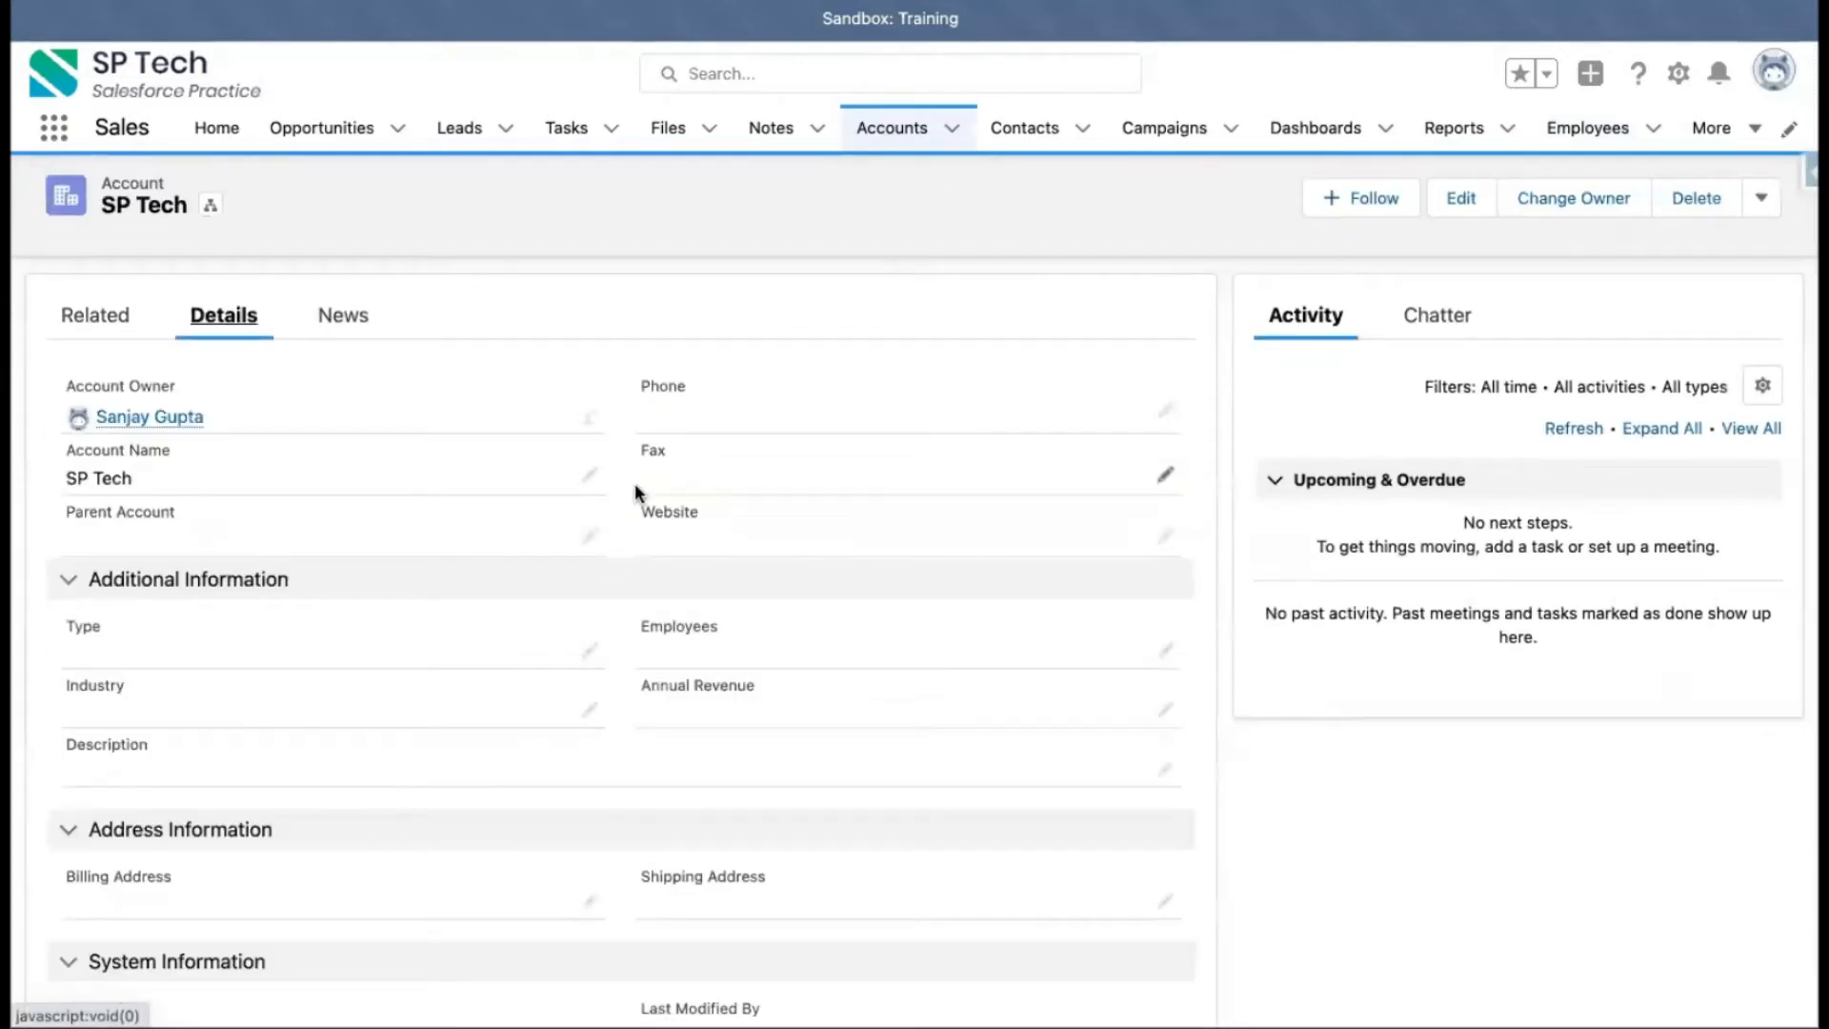
pyautogui.scroll(-3, 621, 734)
pyautogui.scroll(4, 621, 734)
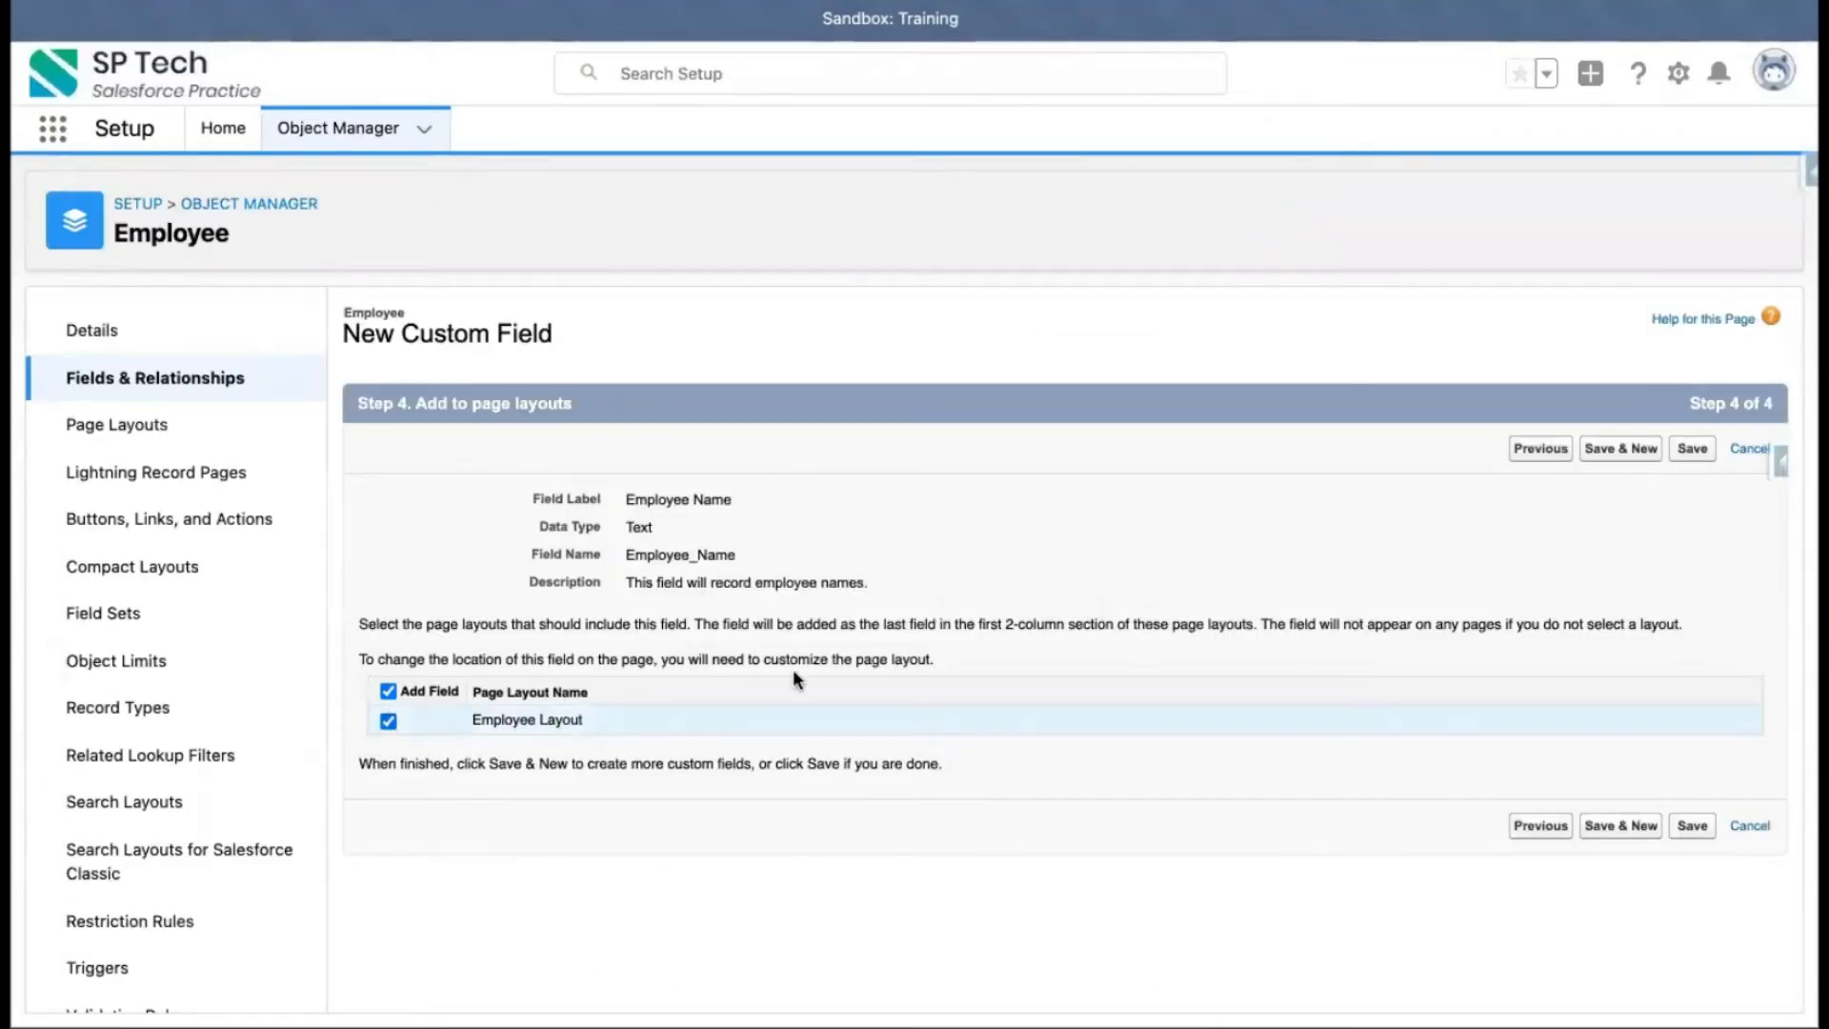
# Save the Employee Name field with the Employee Layout selected
pyautogui.click(1692, 453)
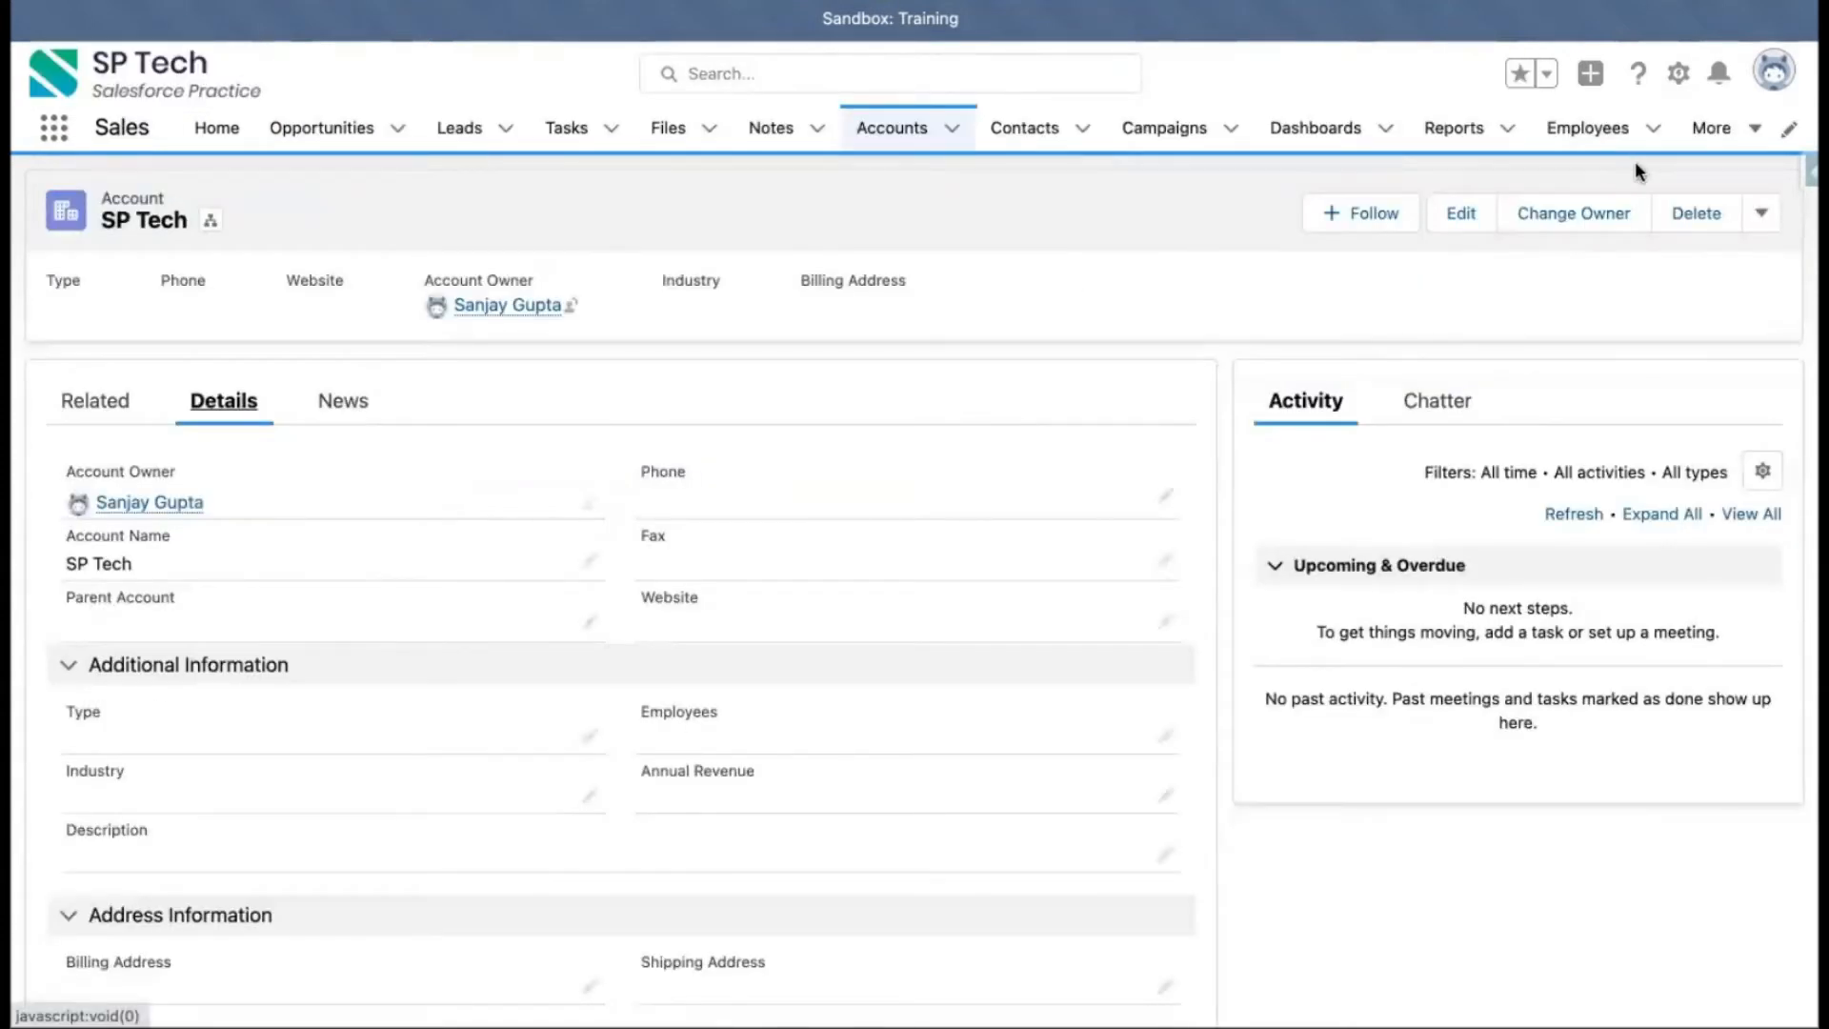
# Open the Employees list, open and close the New Employee form, and reload the page
pyautogui.click(1586, 128)
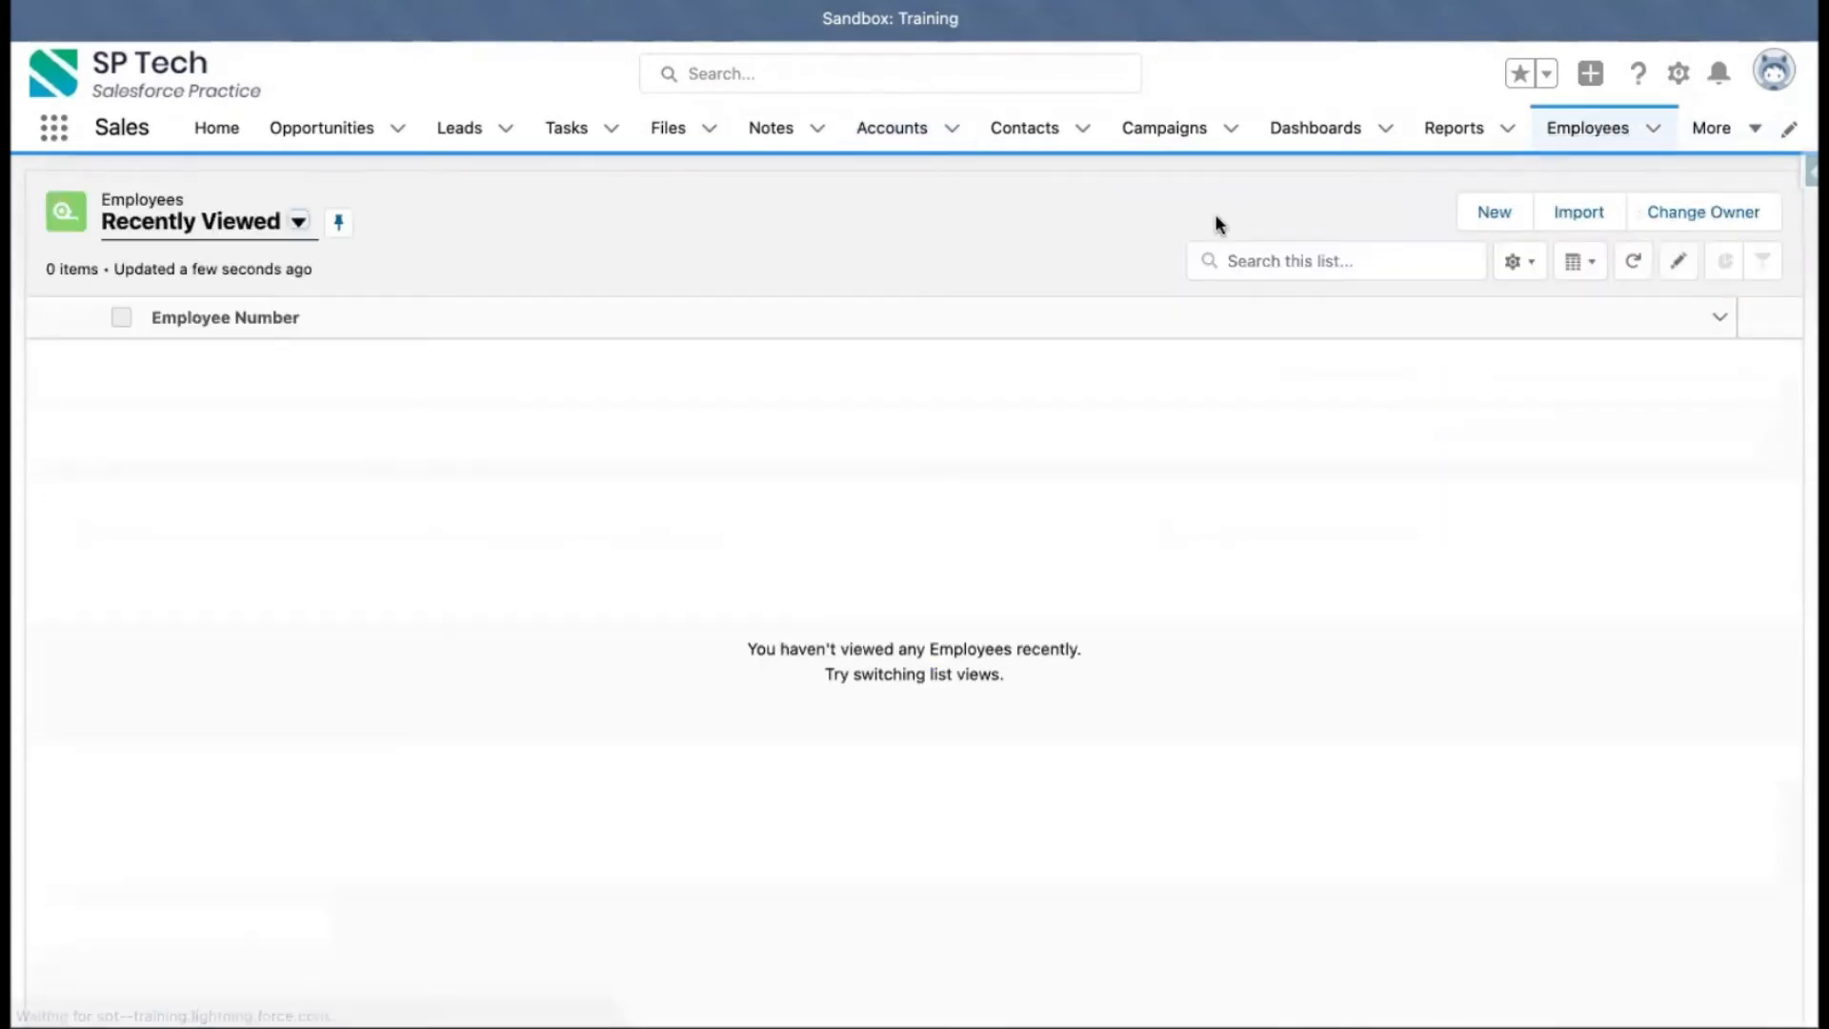
pyautogui.click(1492, 217)
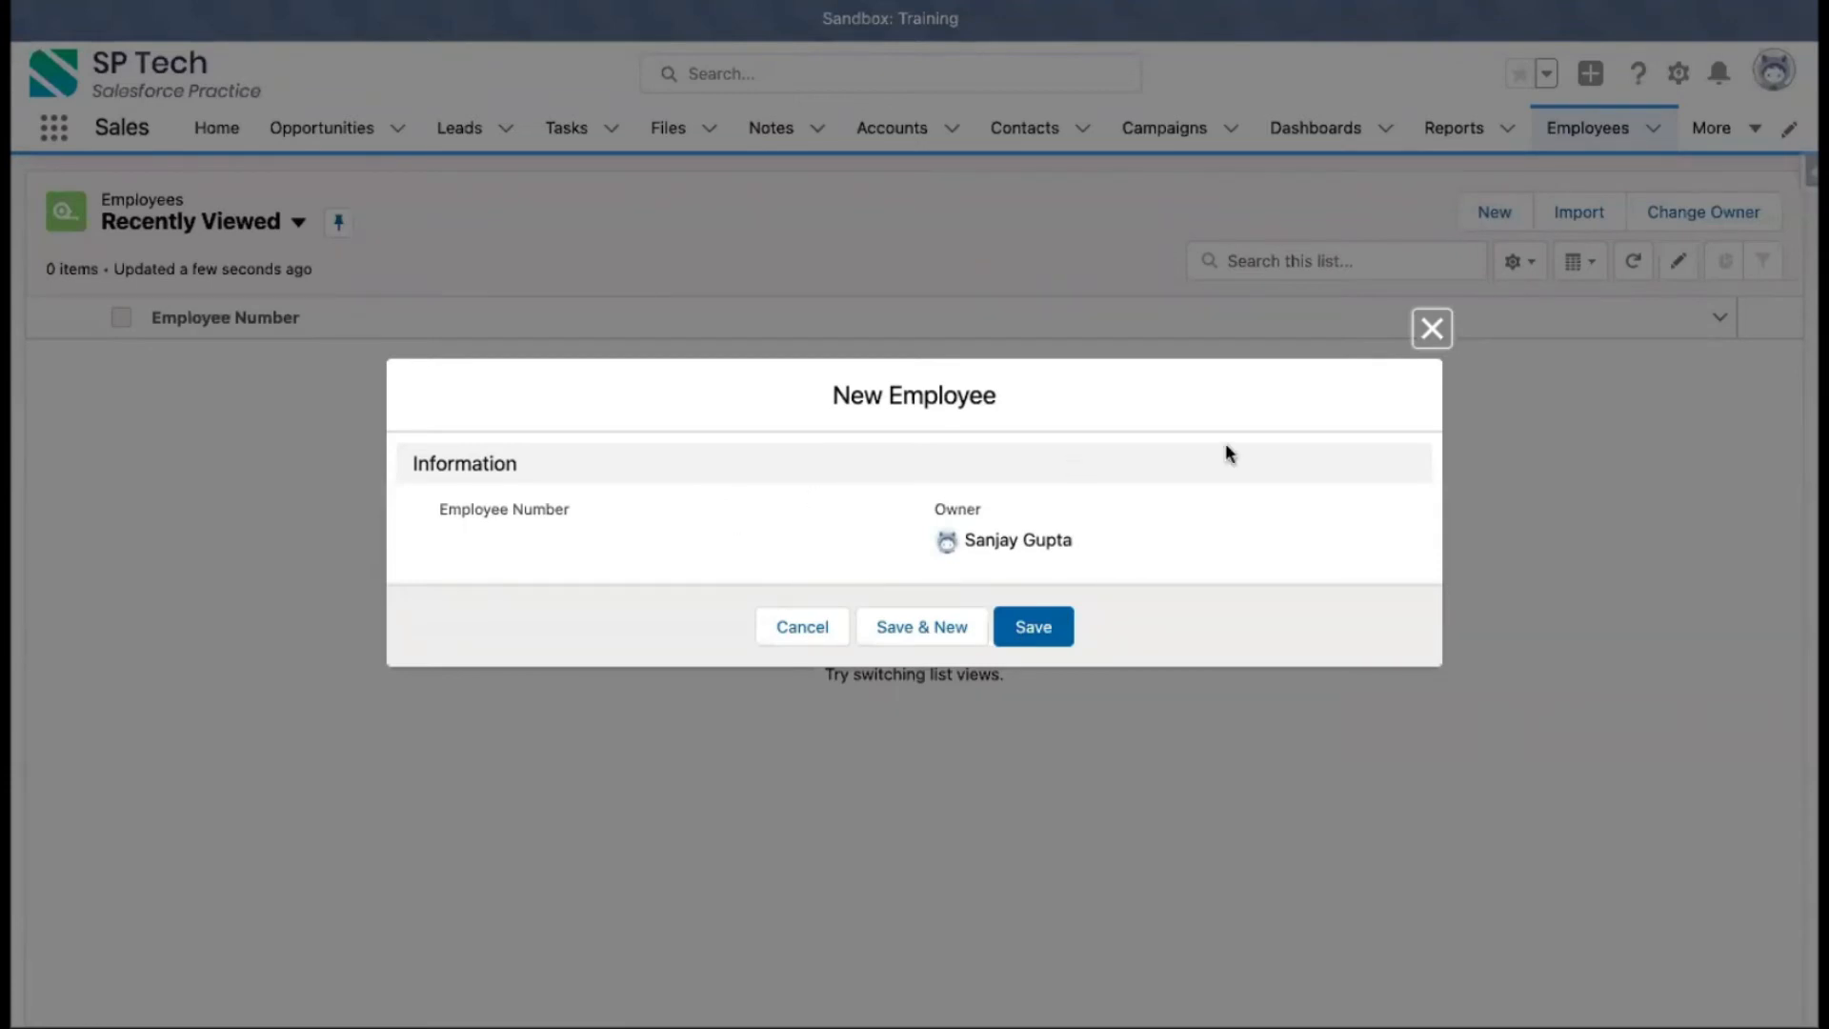
pyautogui.click(1431, 329)
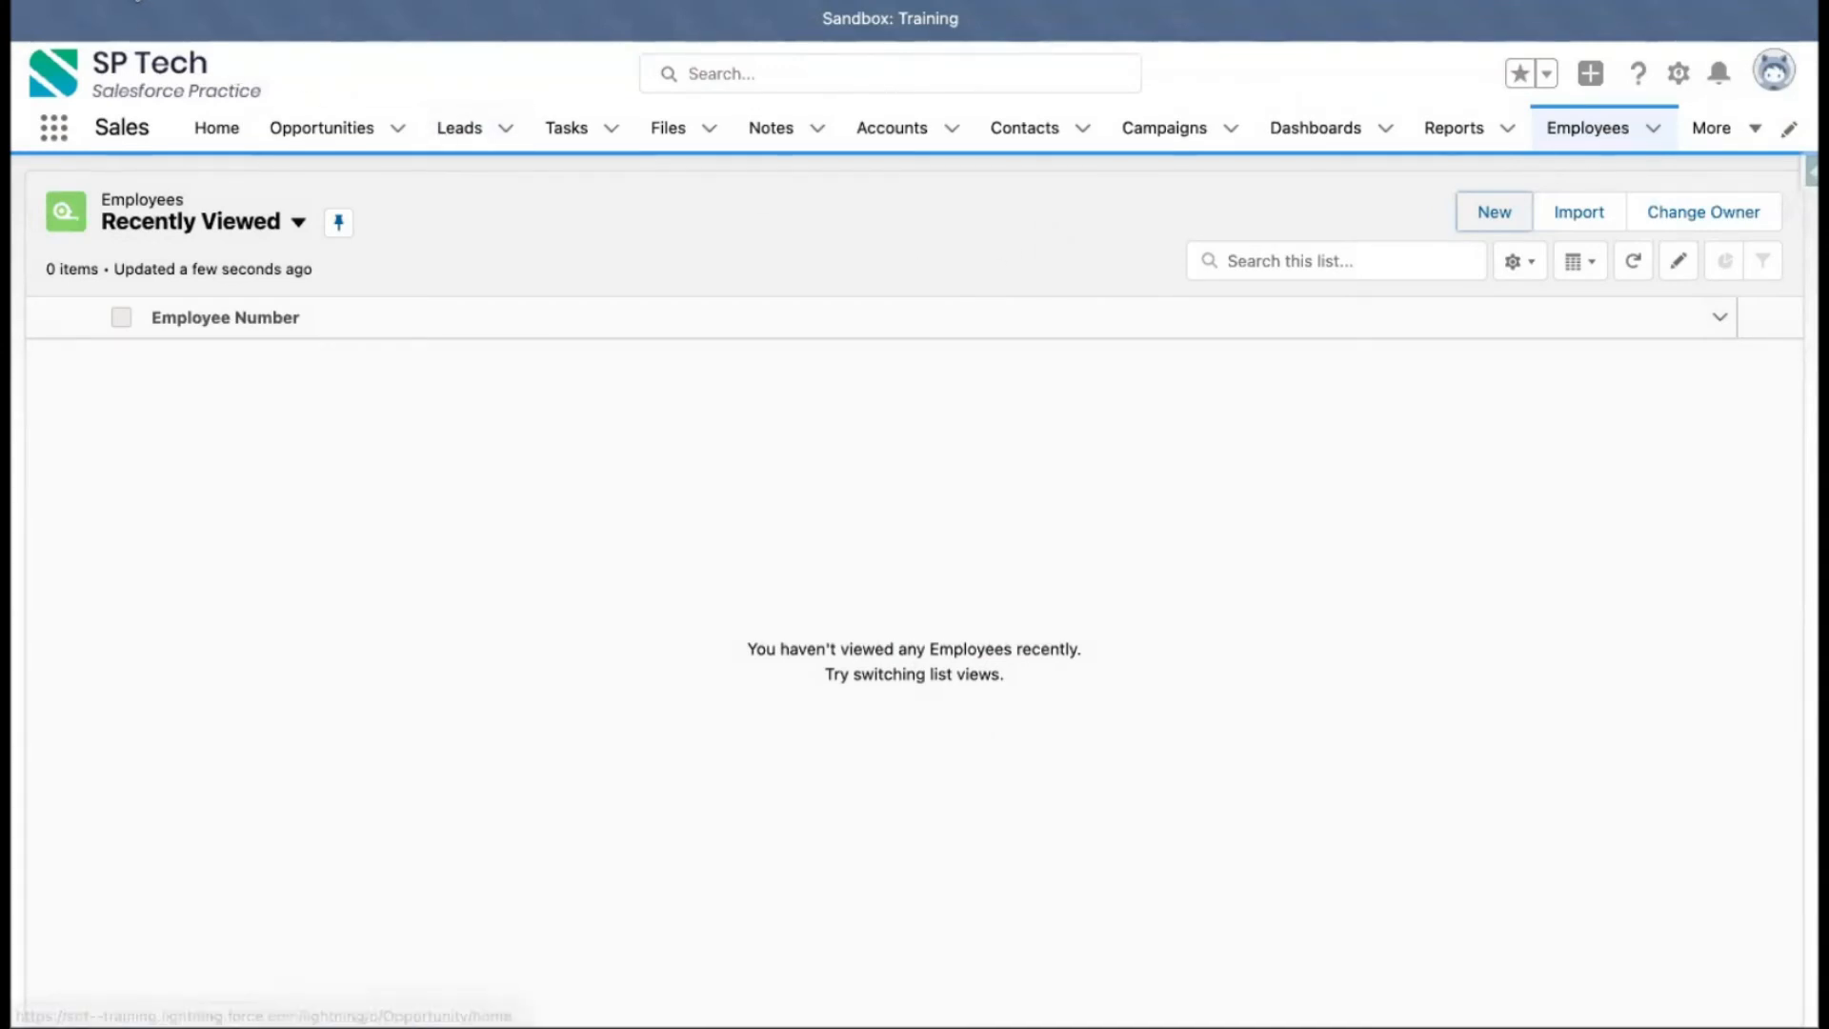
pyautogui.click(143, 1)
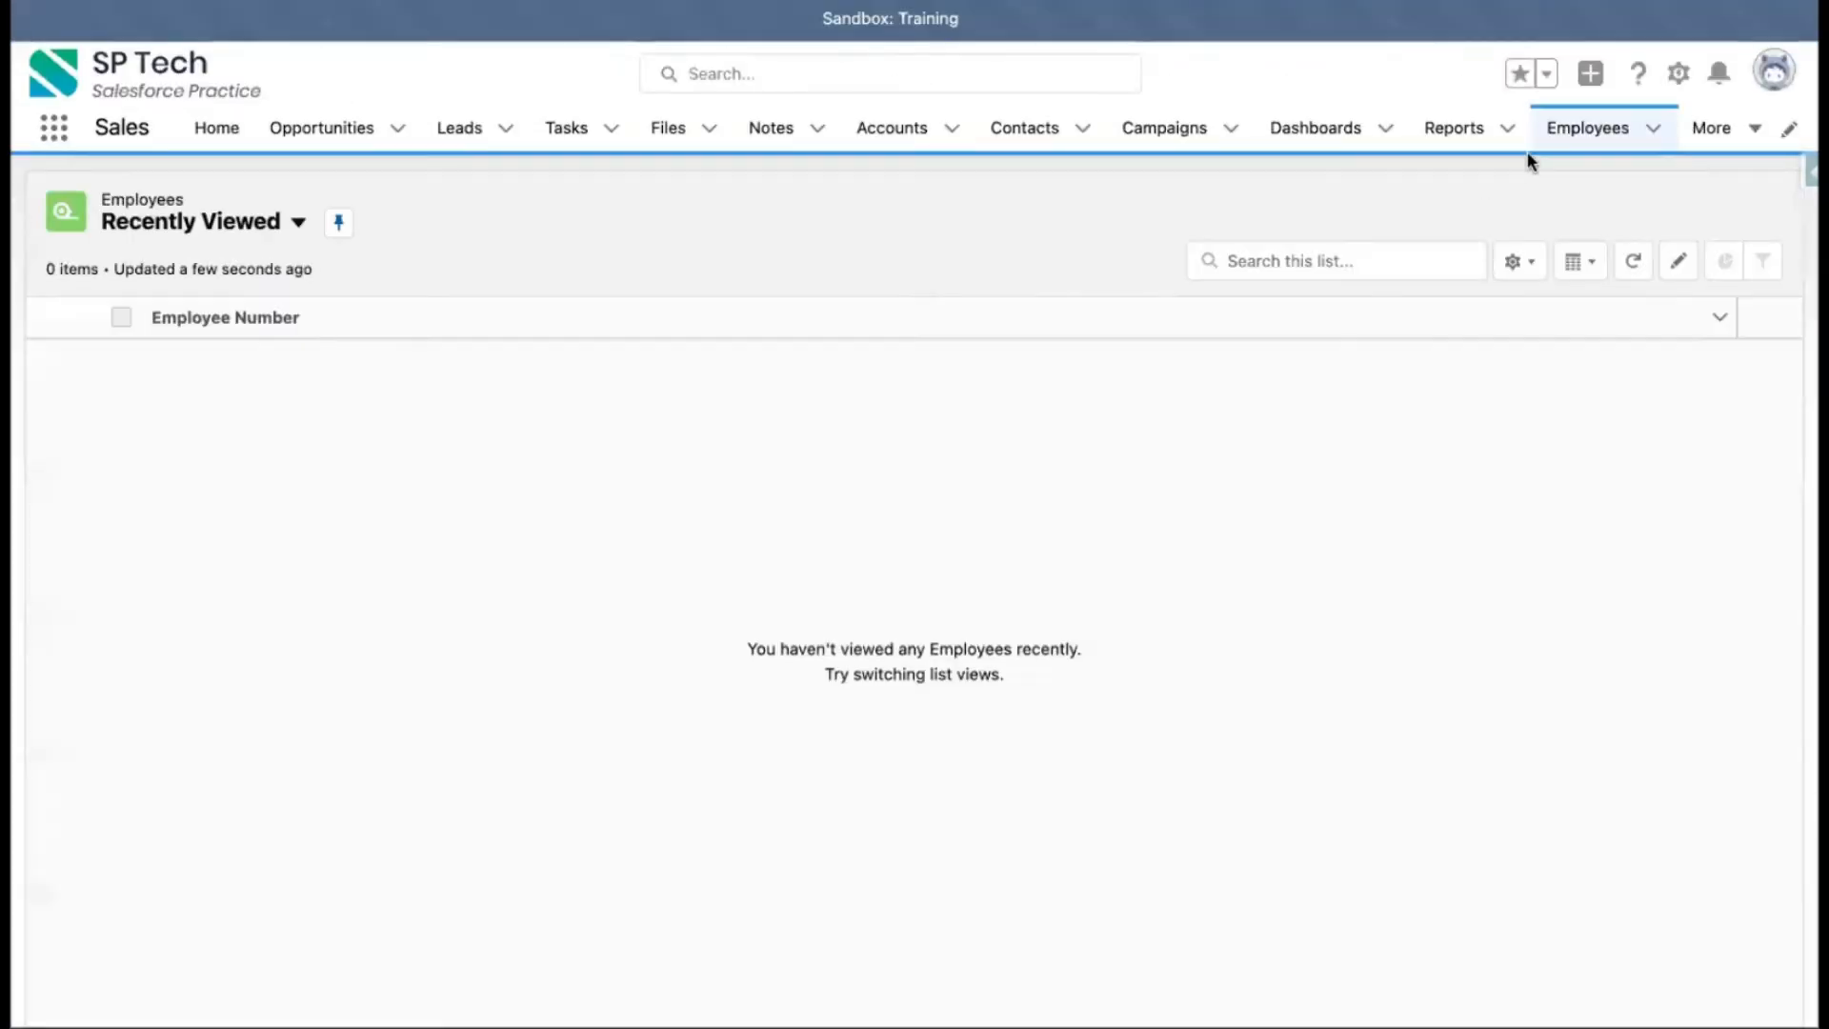
# Create a new Employee record, entering the employee's full name in the Employee Name field, and save it
pyautogui.click(1491, 213)
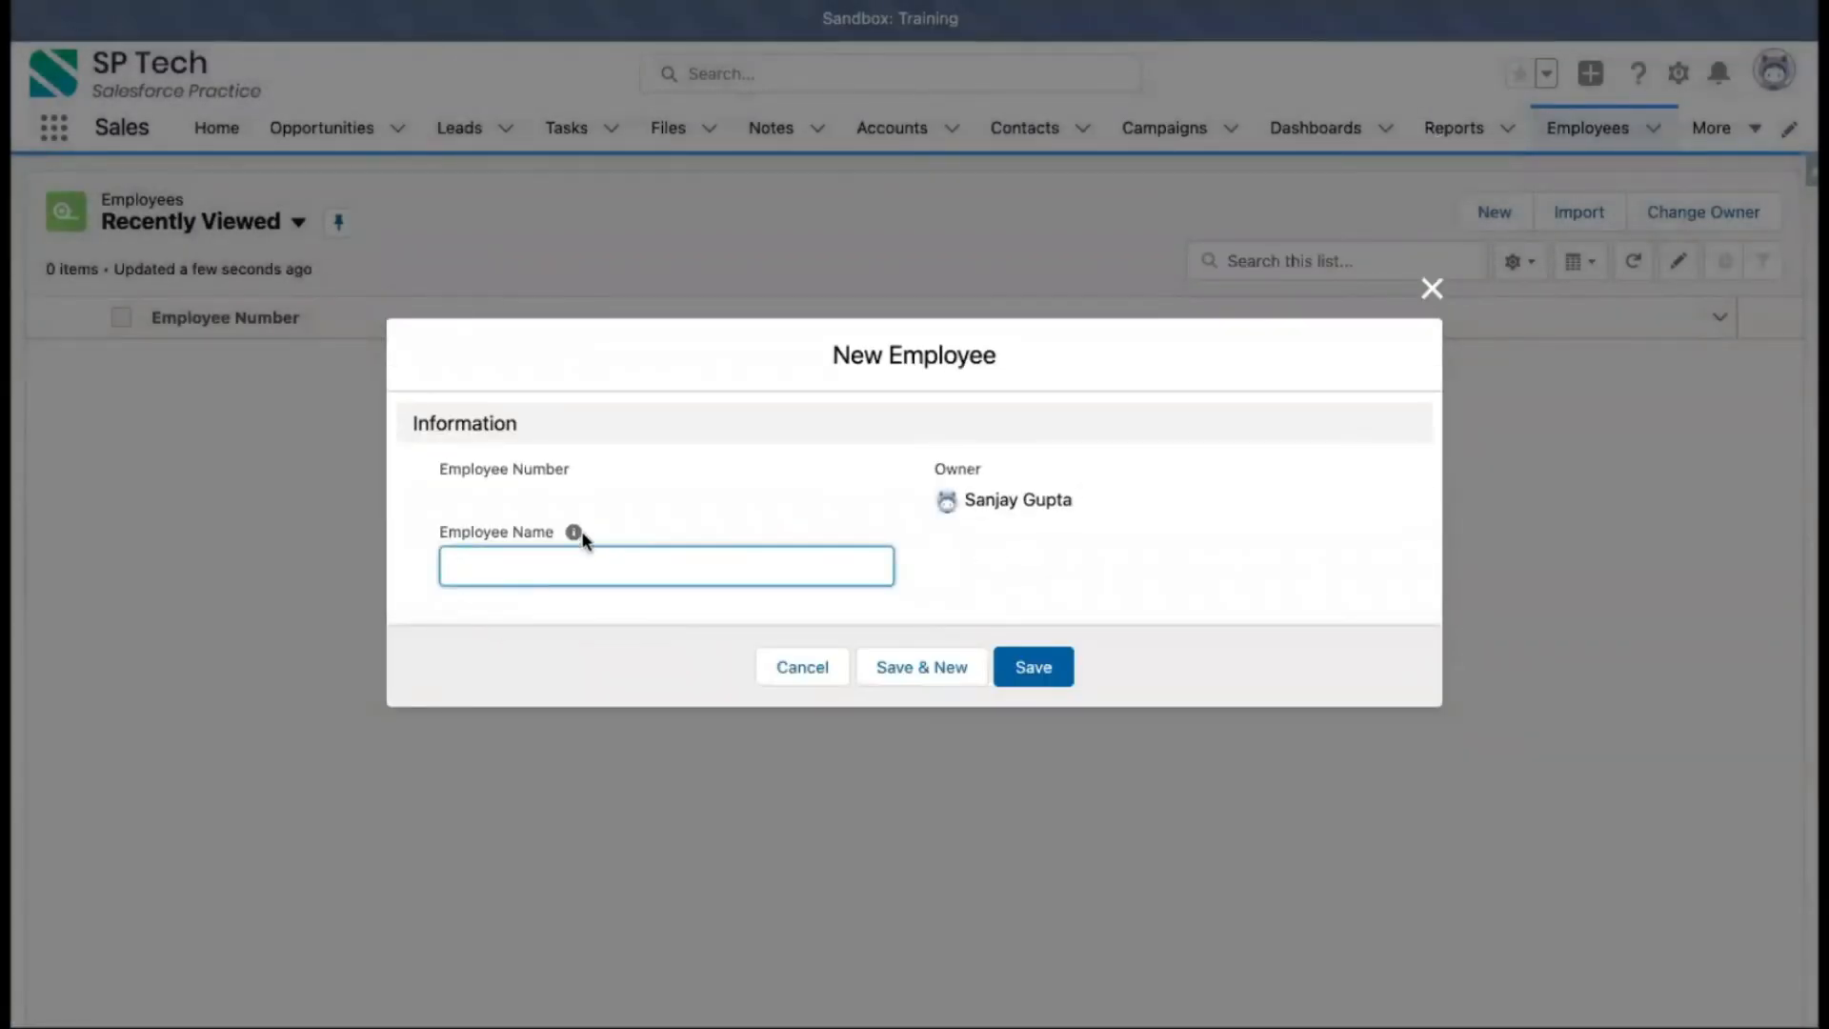
pyautogui.moveTo(573, 535)
pyautogui.click(751, 449)
pyautogui.click(1037, 667)
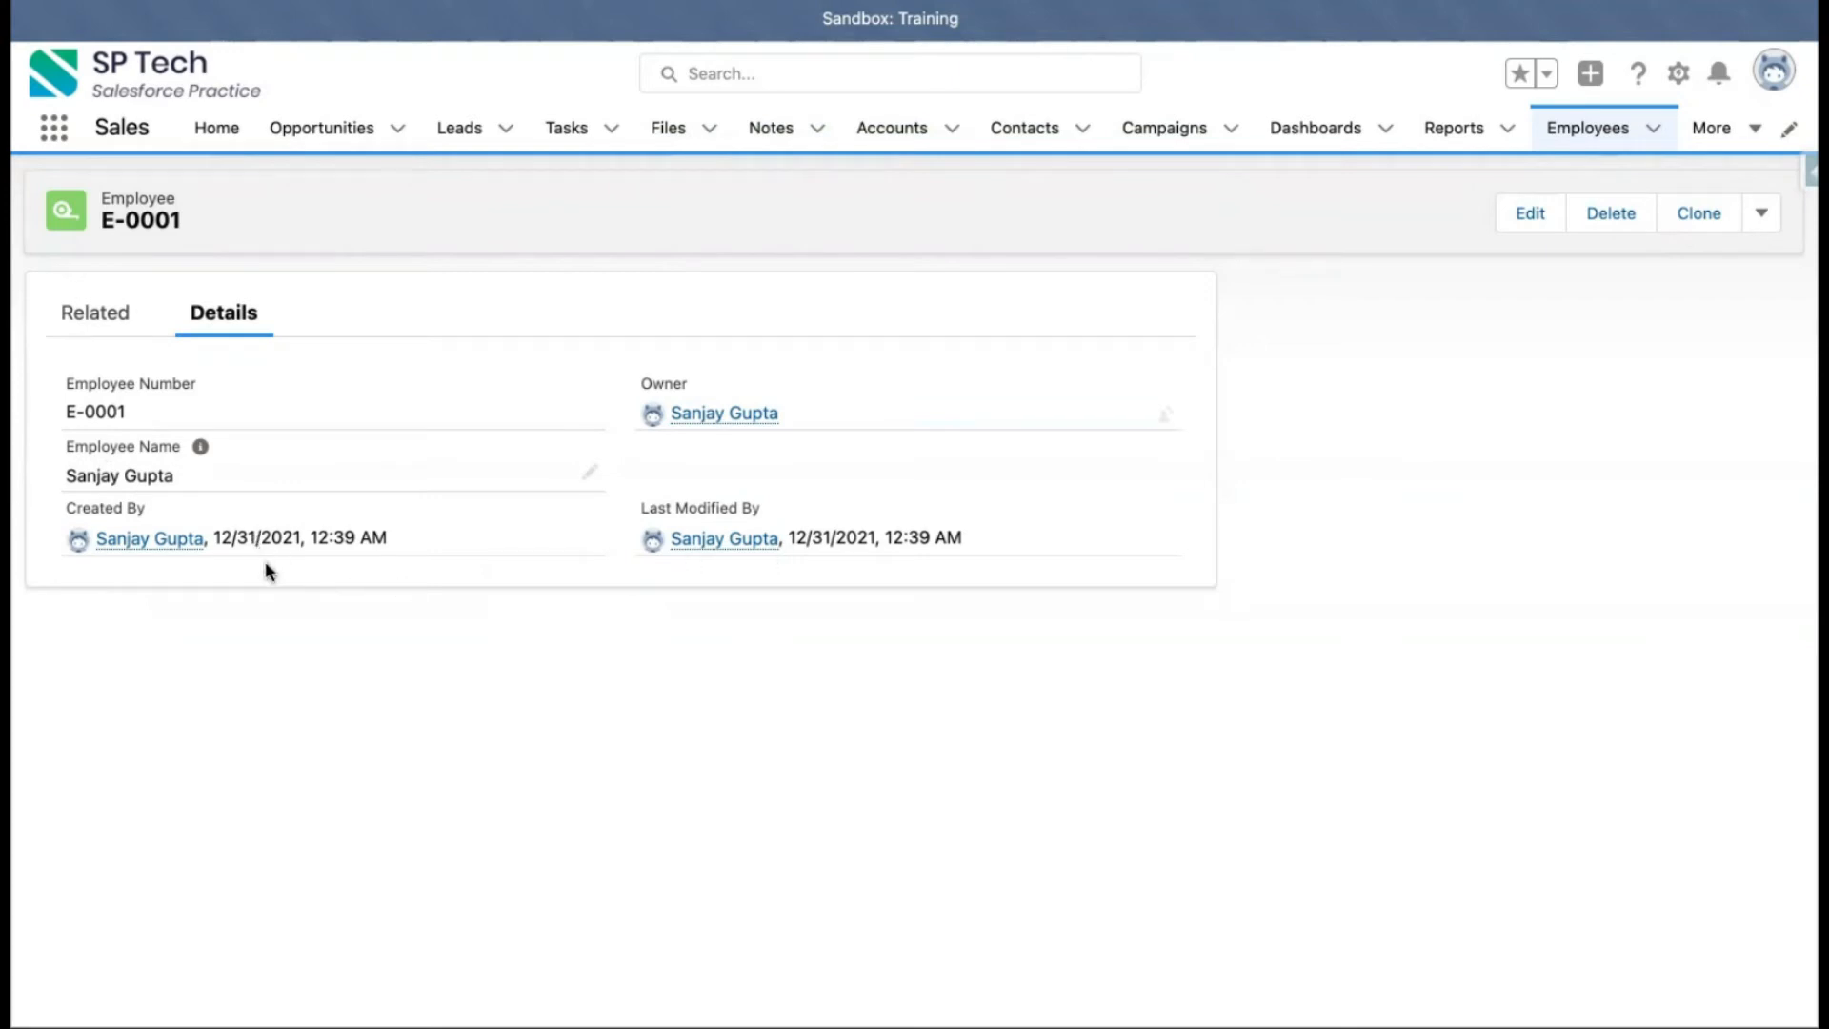
# Switch between the new employee record's Related and Details tabs to review it
pyautogui.click(84, 329)
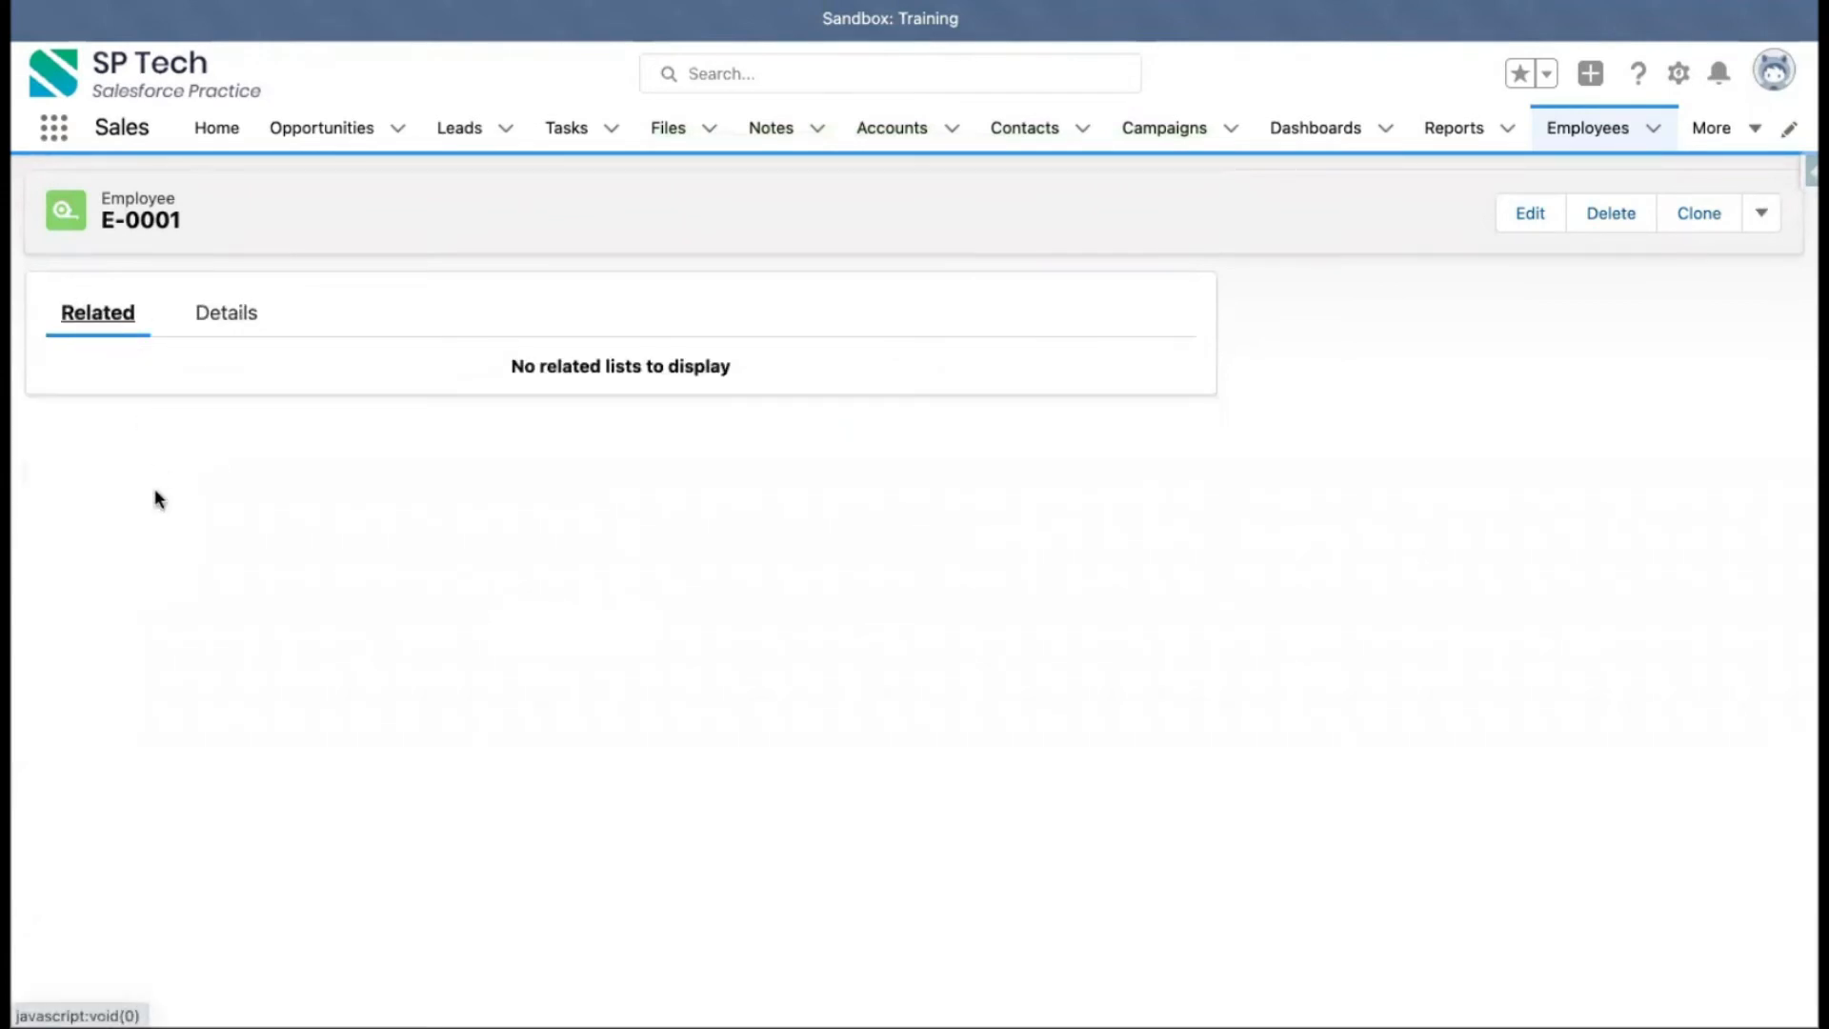
pyautogui.click(233, 314)
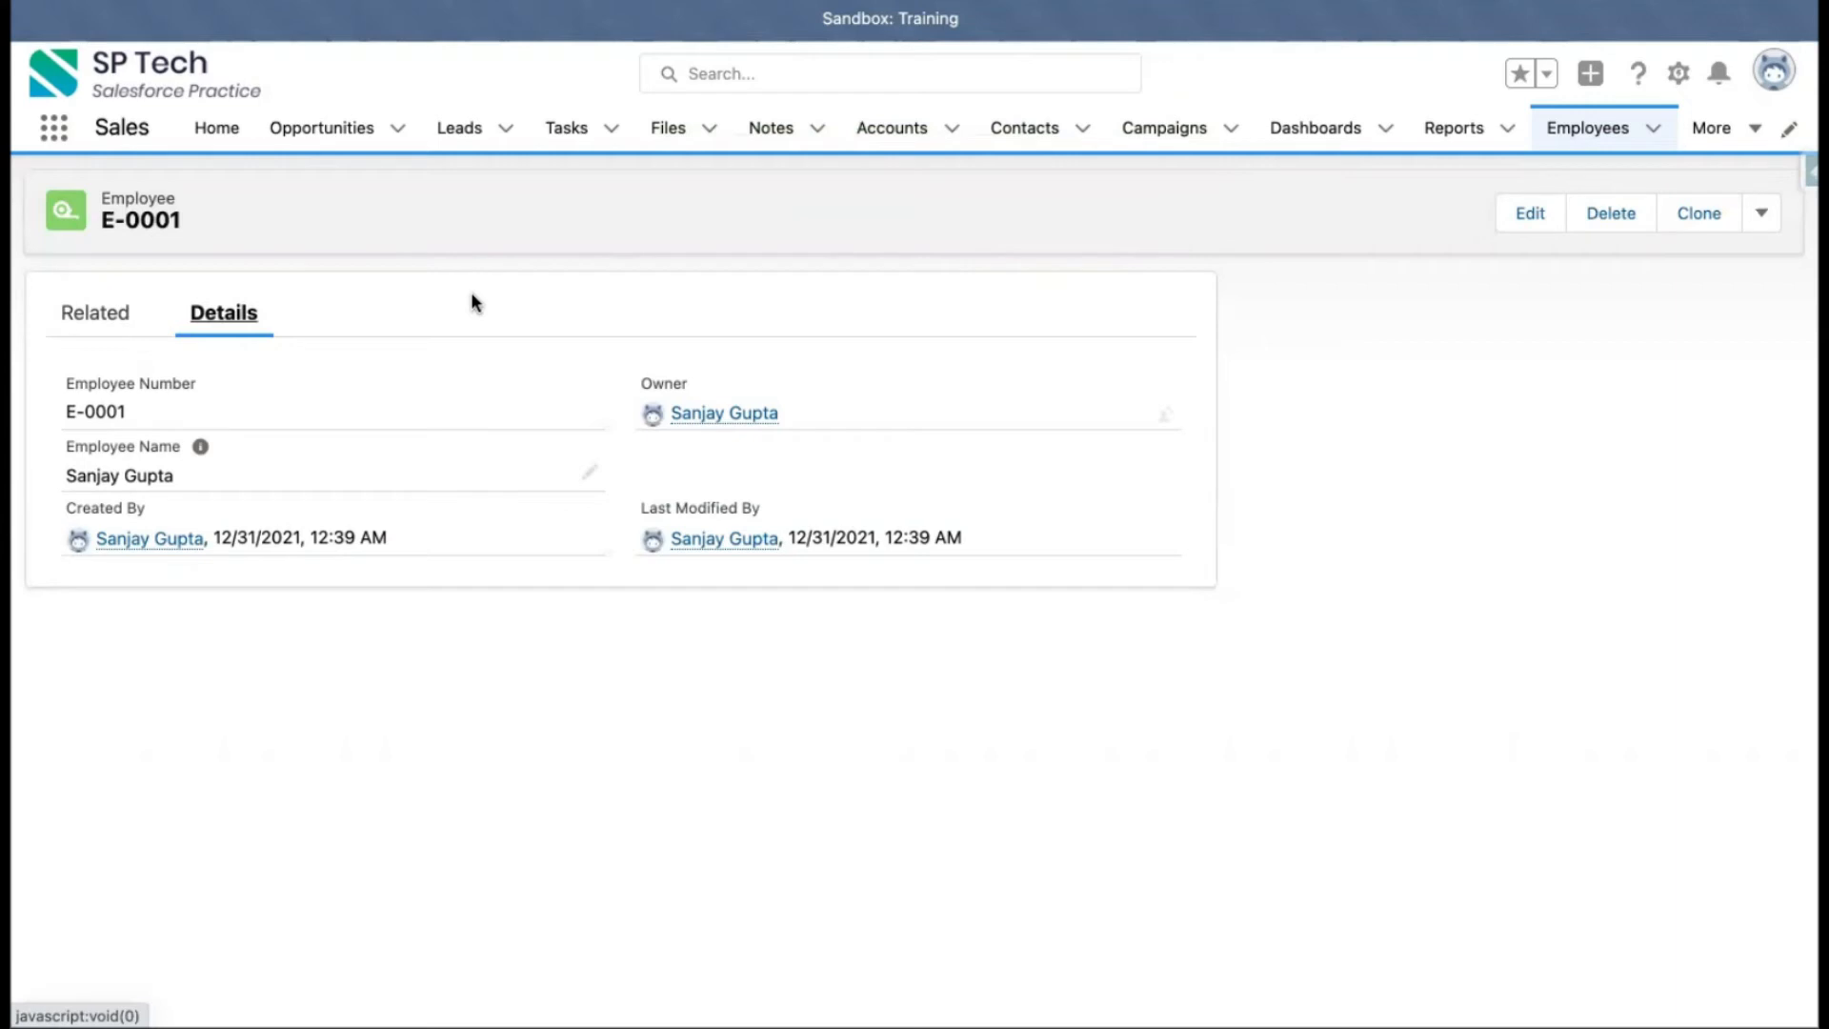
pyautogui.click(110, 318)
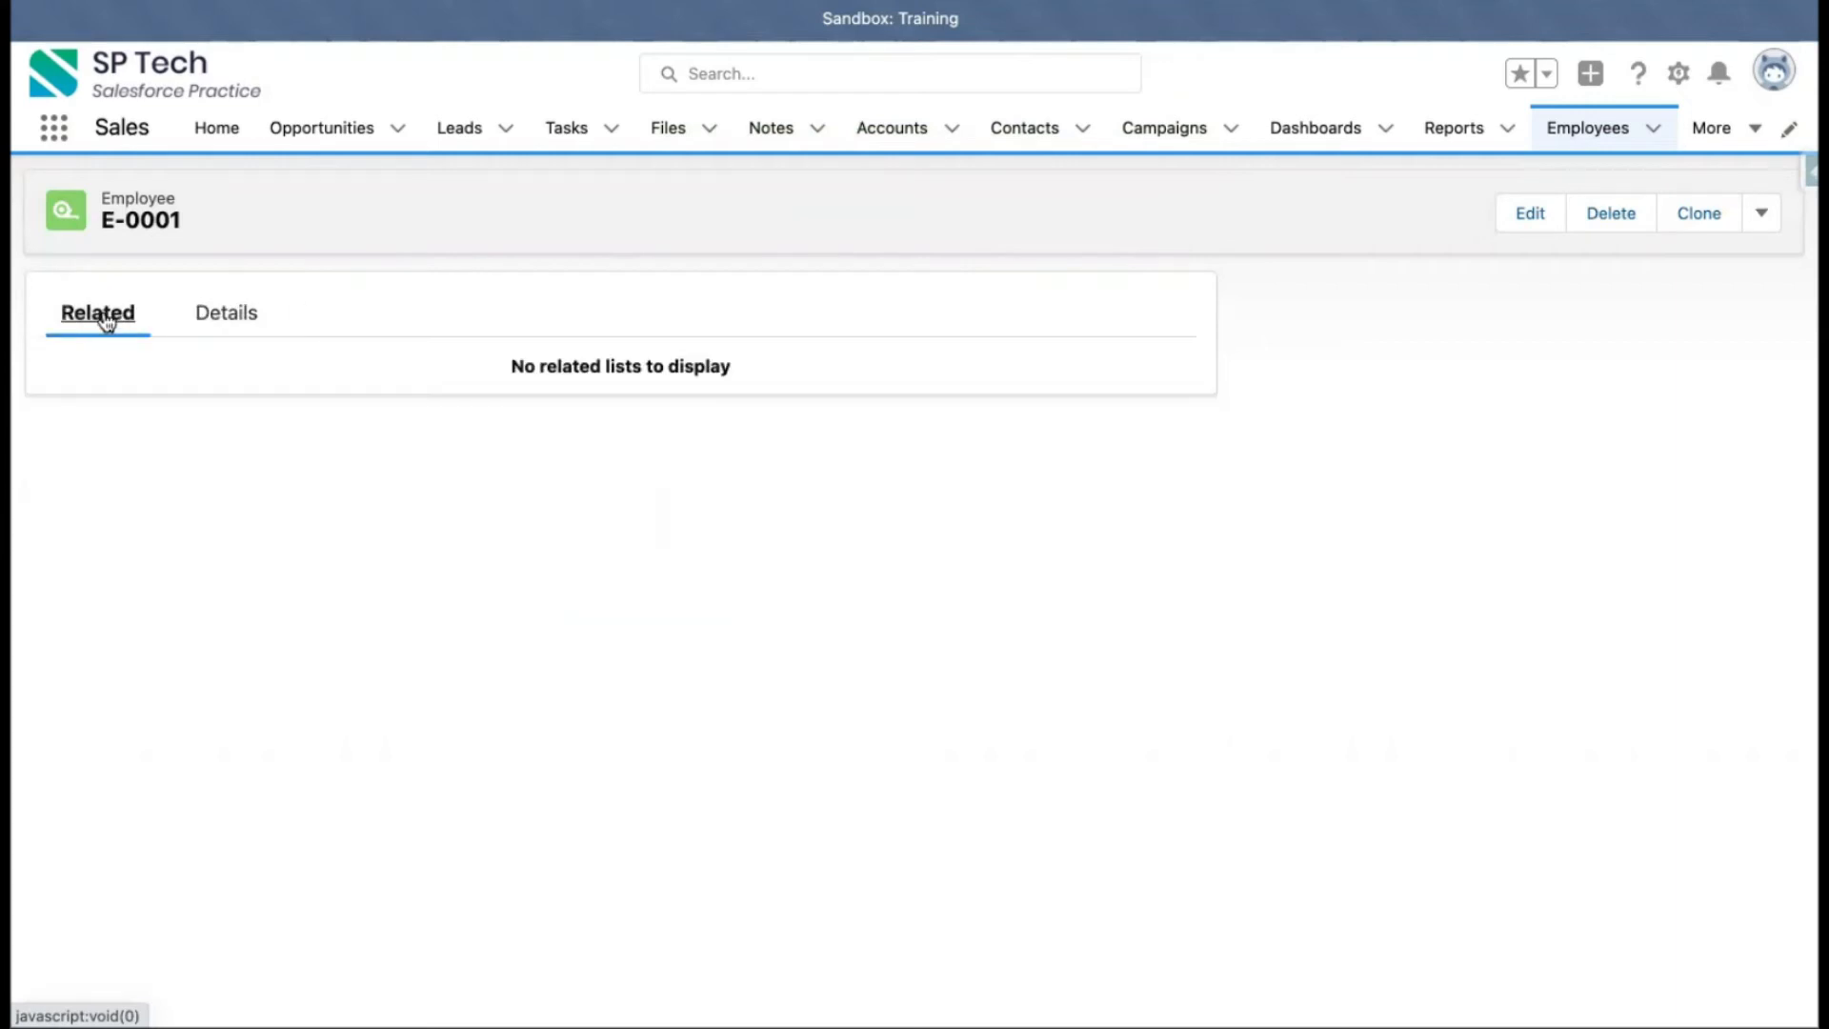
pyautogui.click(236, 323)
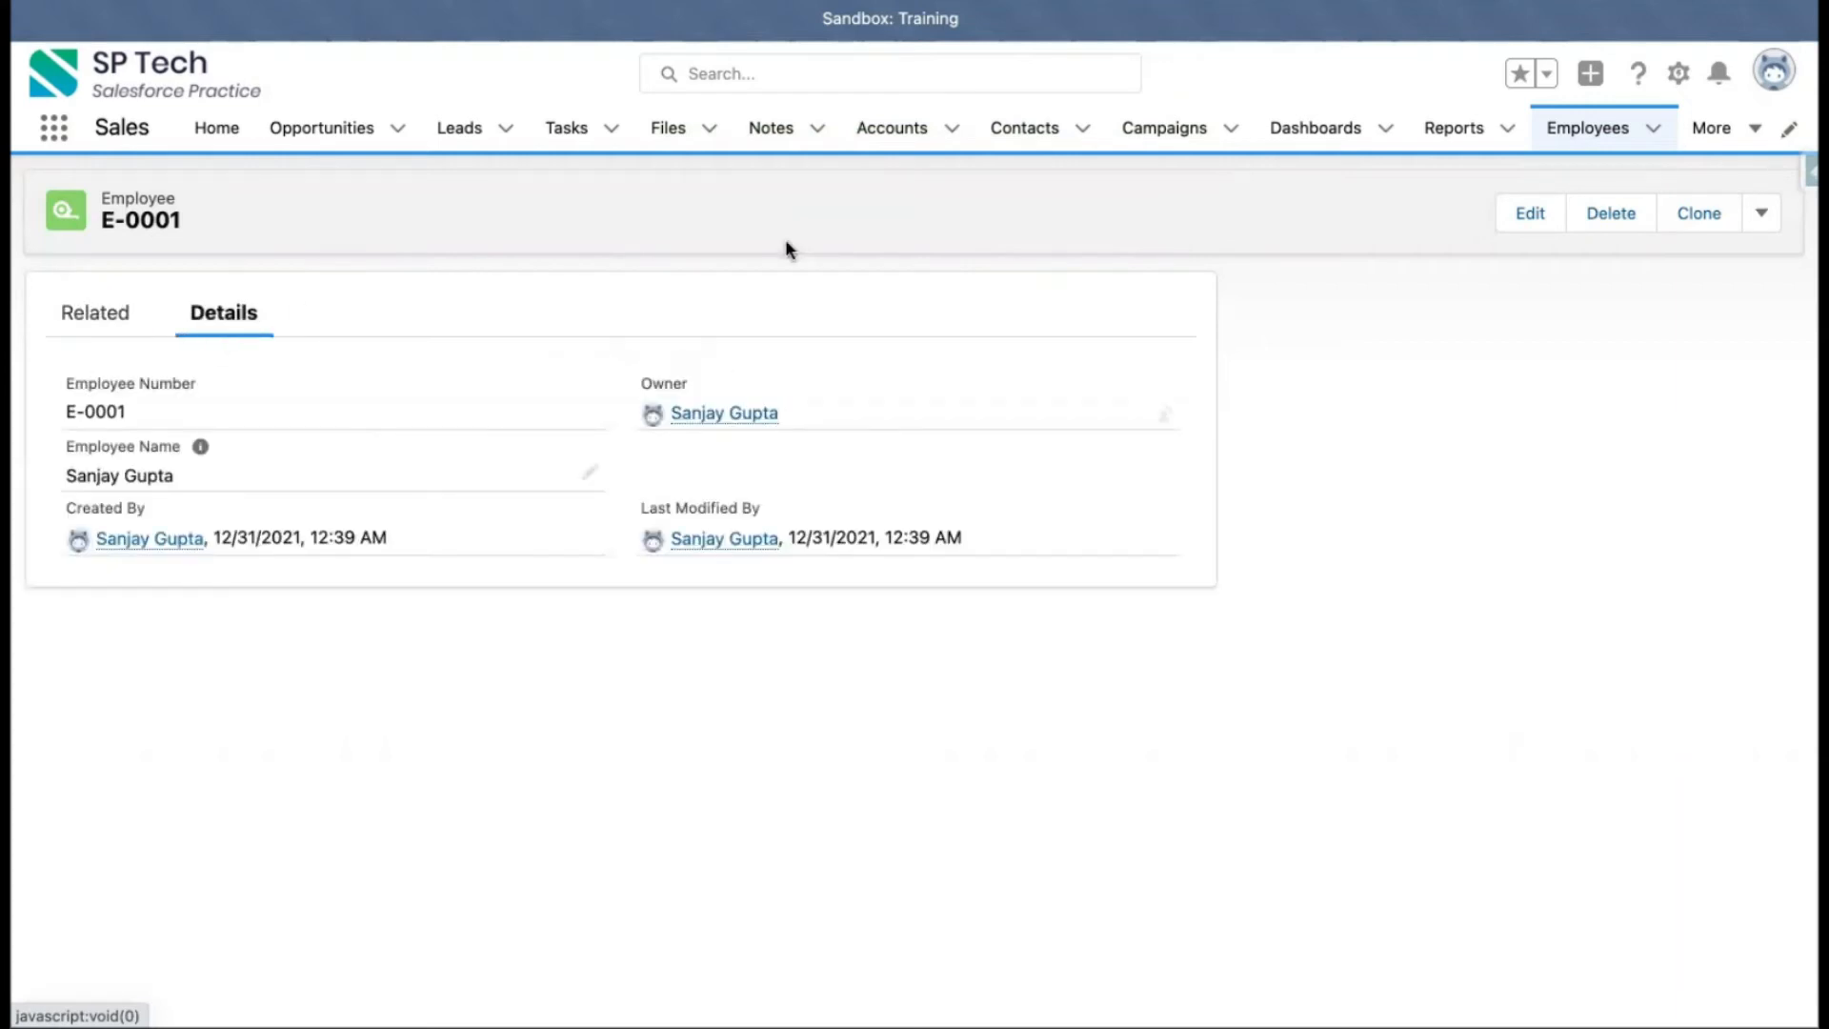
# Start another new custom field on the Employee object and choose the Phone data type
pyautogui.click(1557, 128)
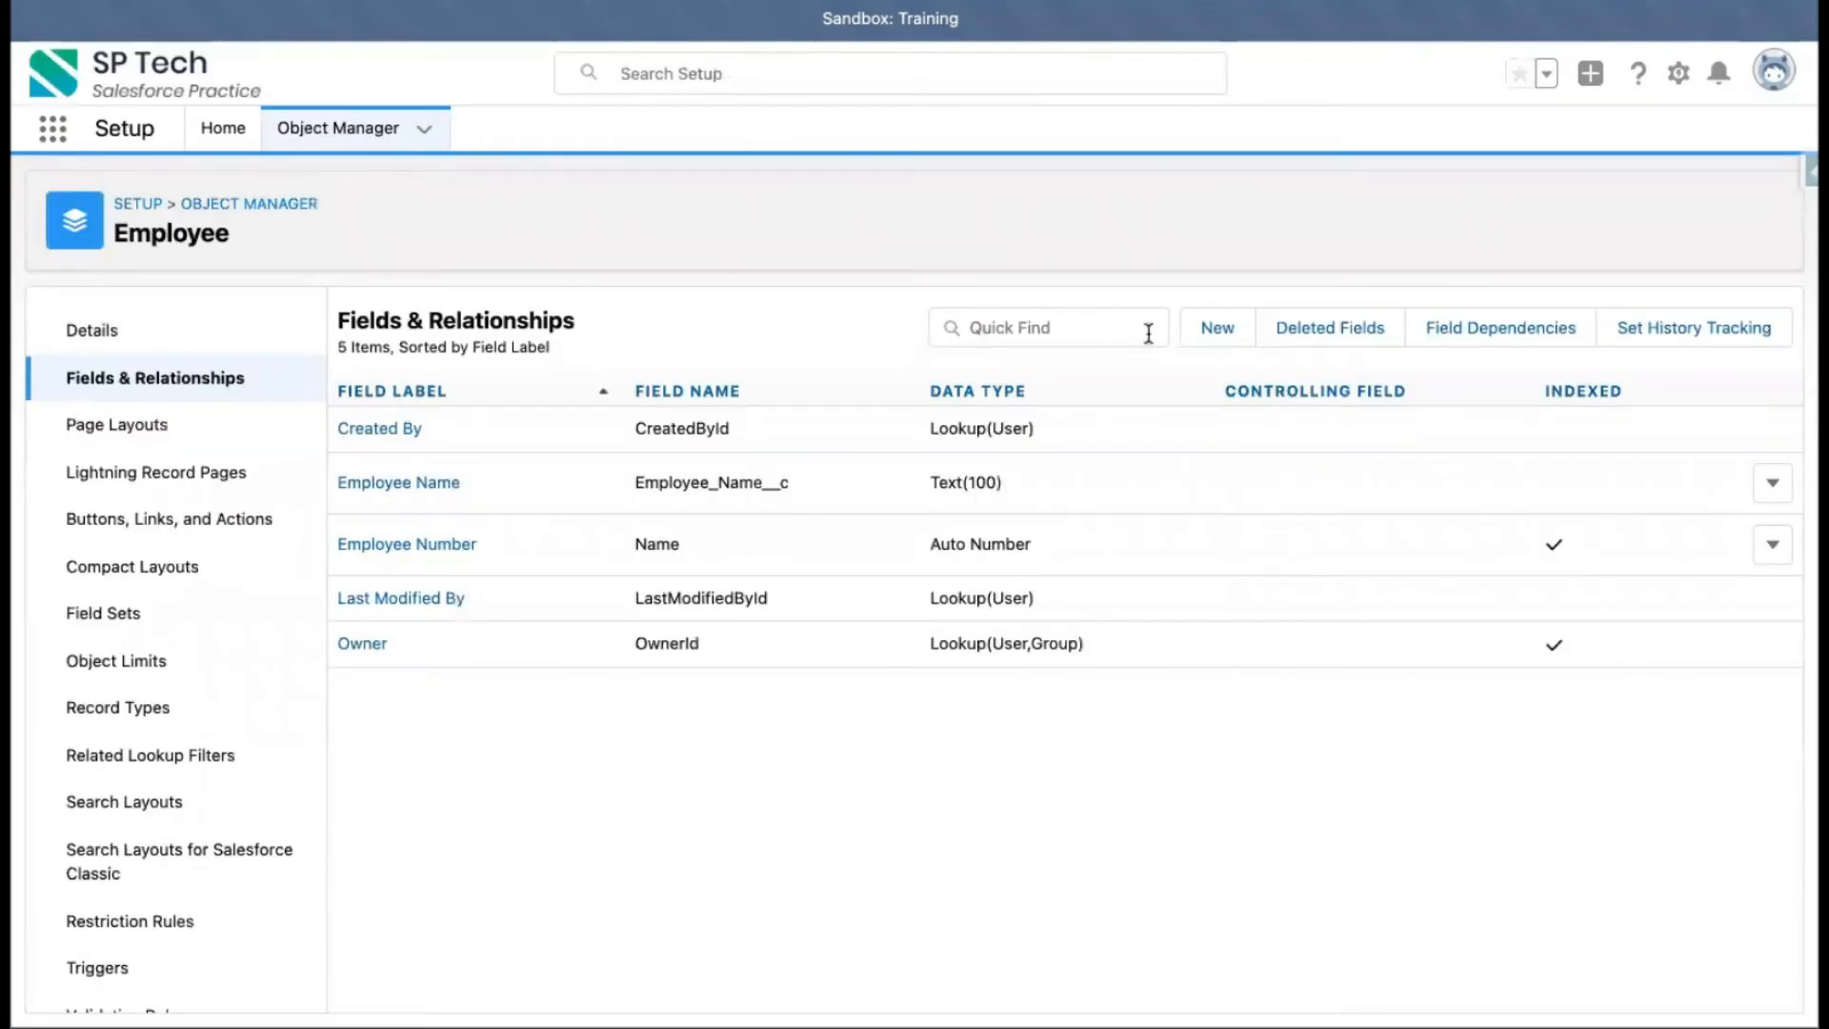
pyautogui.click(1217, 329)
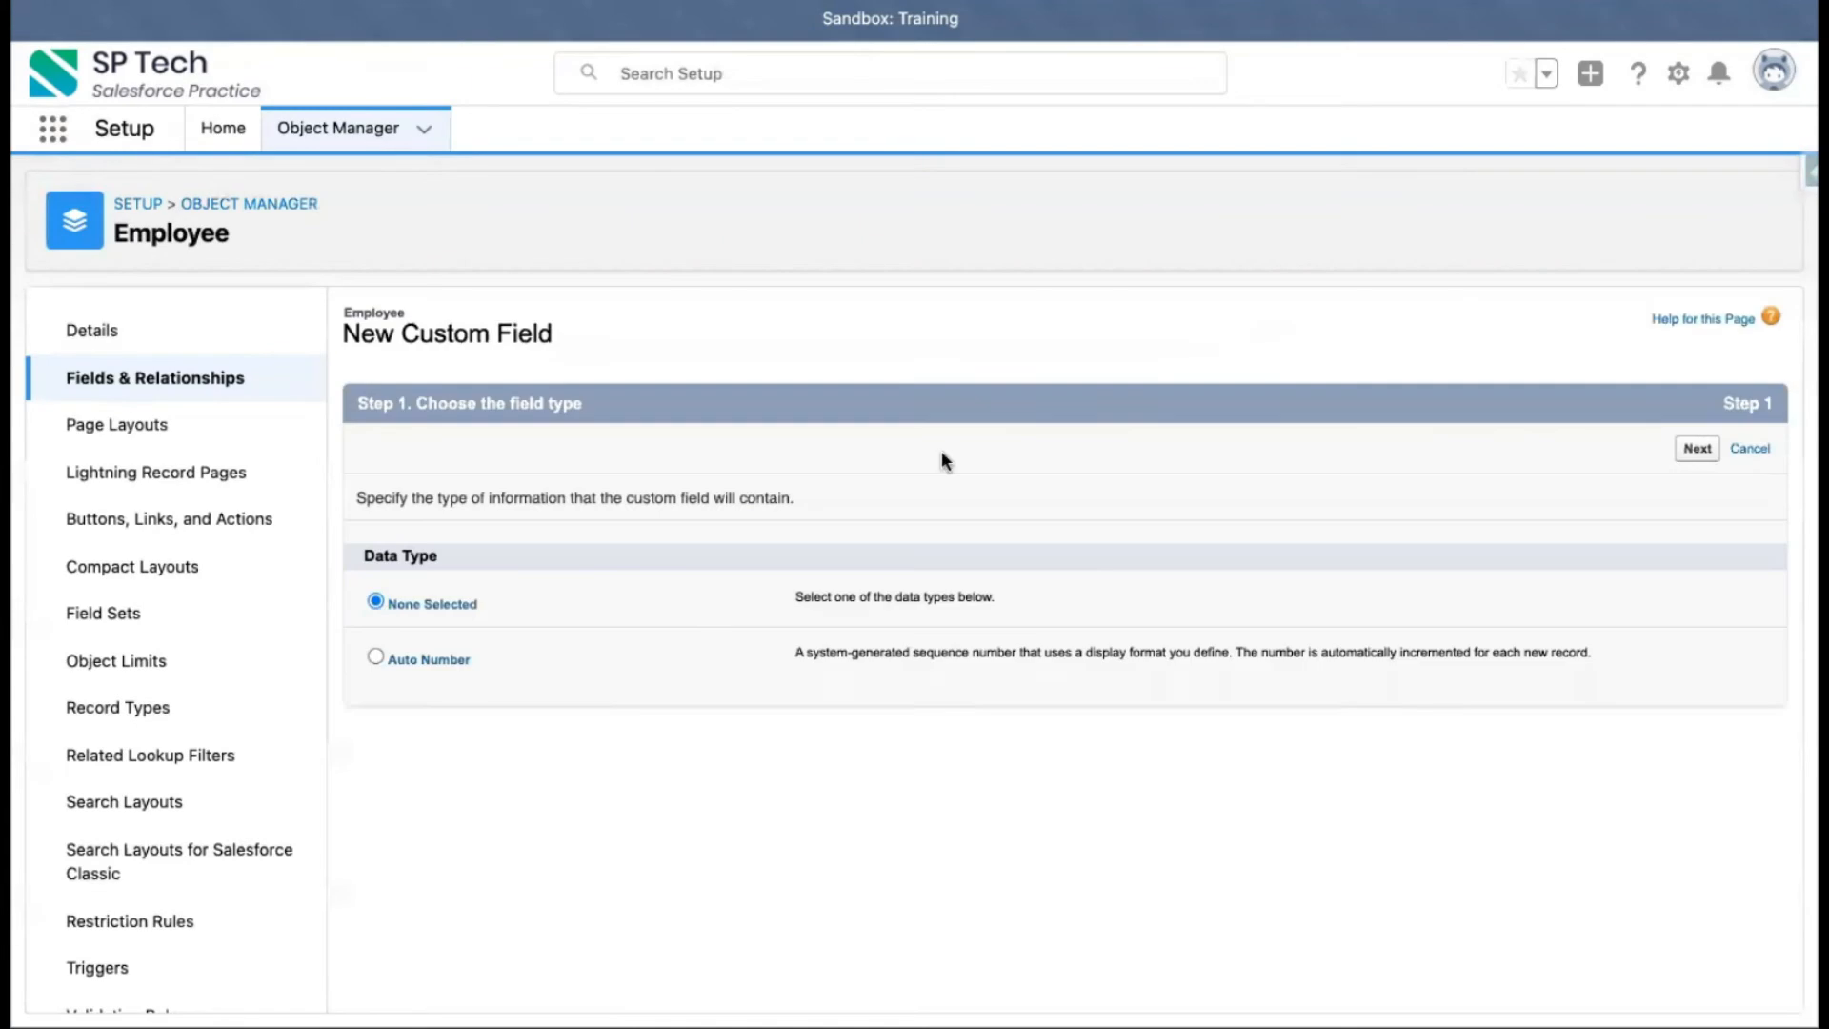
pyautogui.scroll(-5, 532, 783)
pyautogui.scroll(-3, 529, 775)
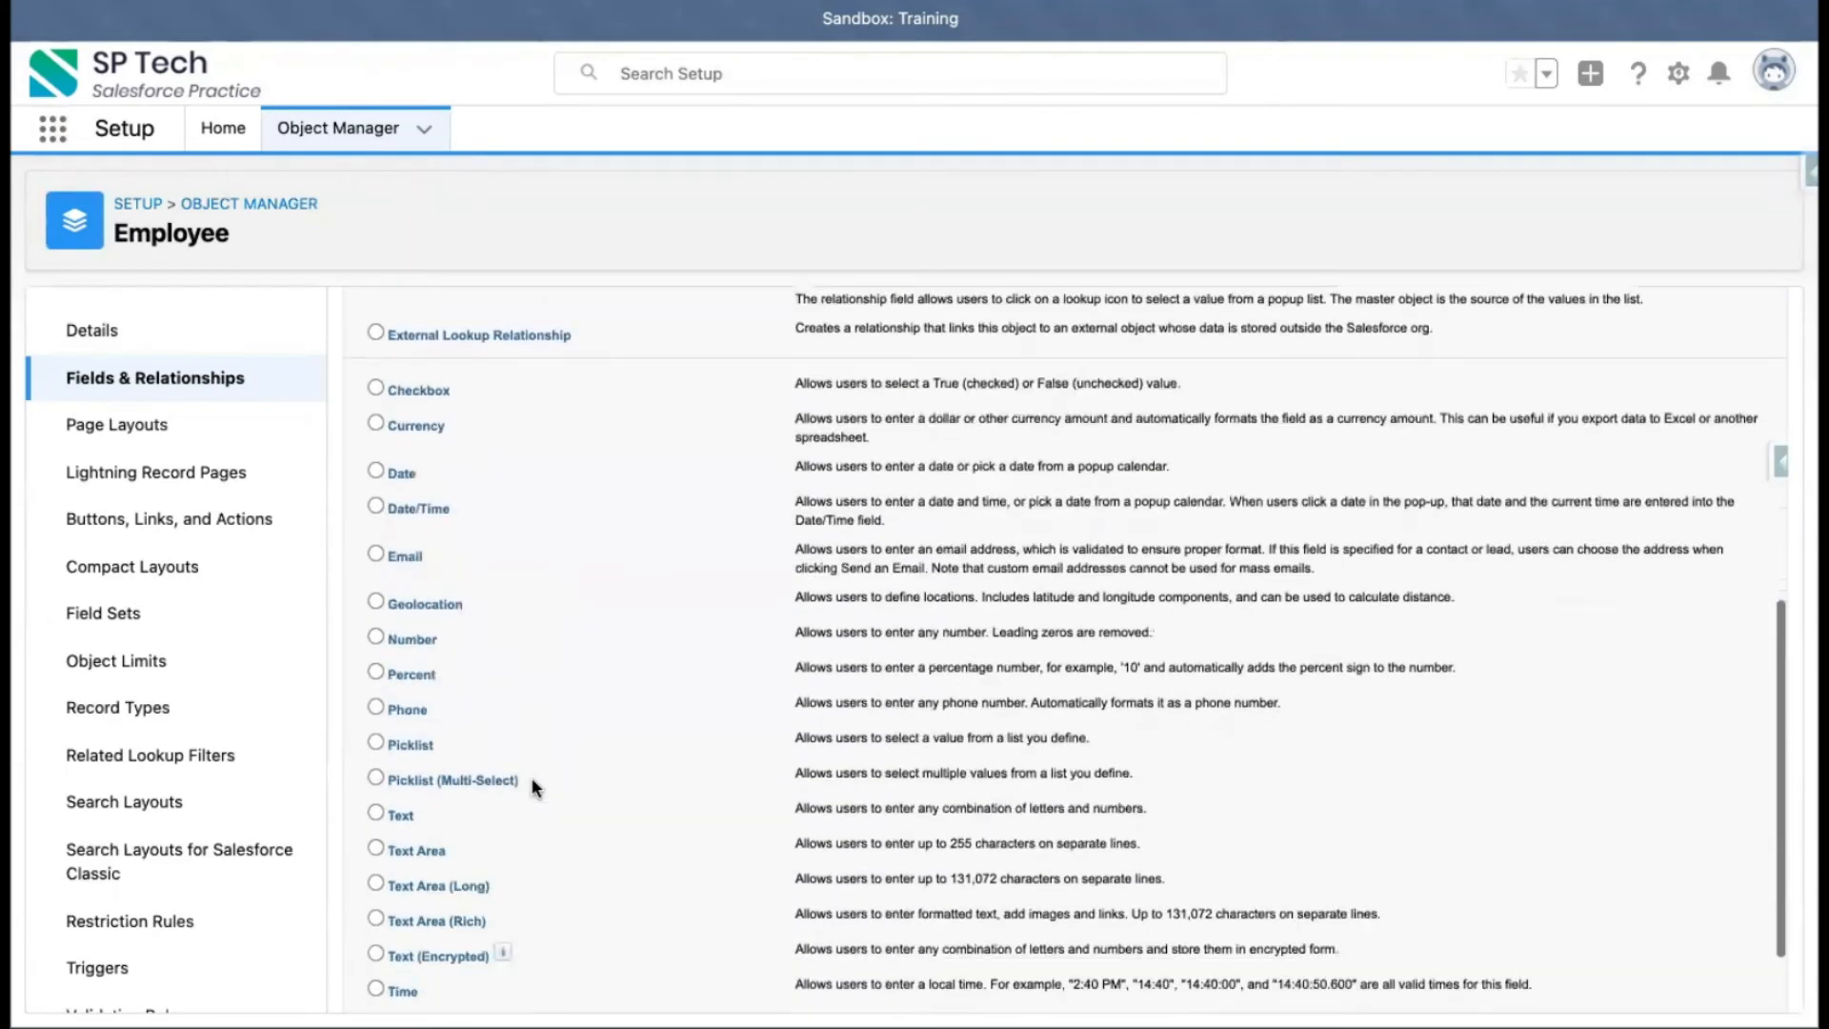
pyautogui.click(408, 624)
pyautogui.scroll(10, 952, 586)
pyautogui.click(1696, 448)
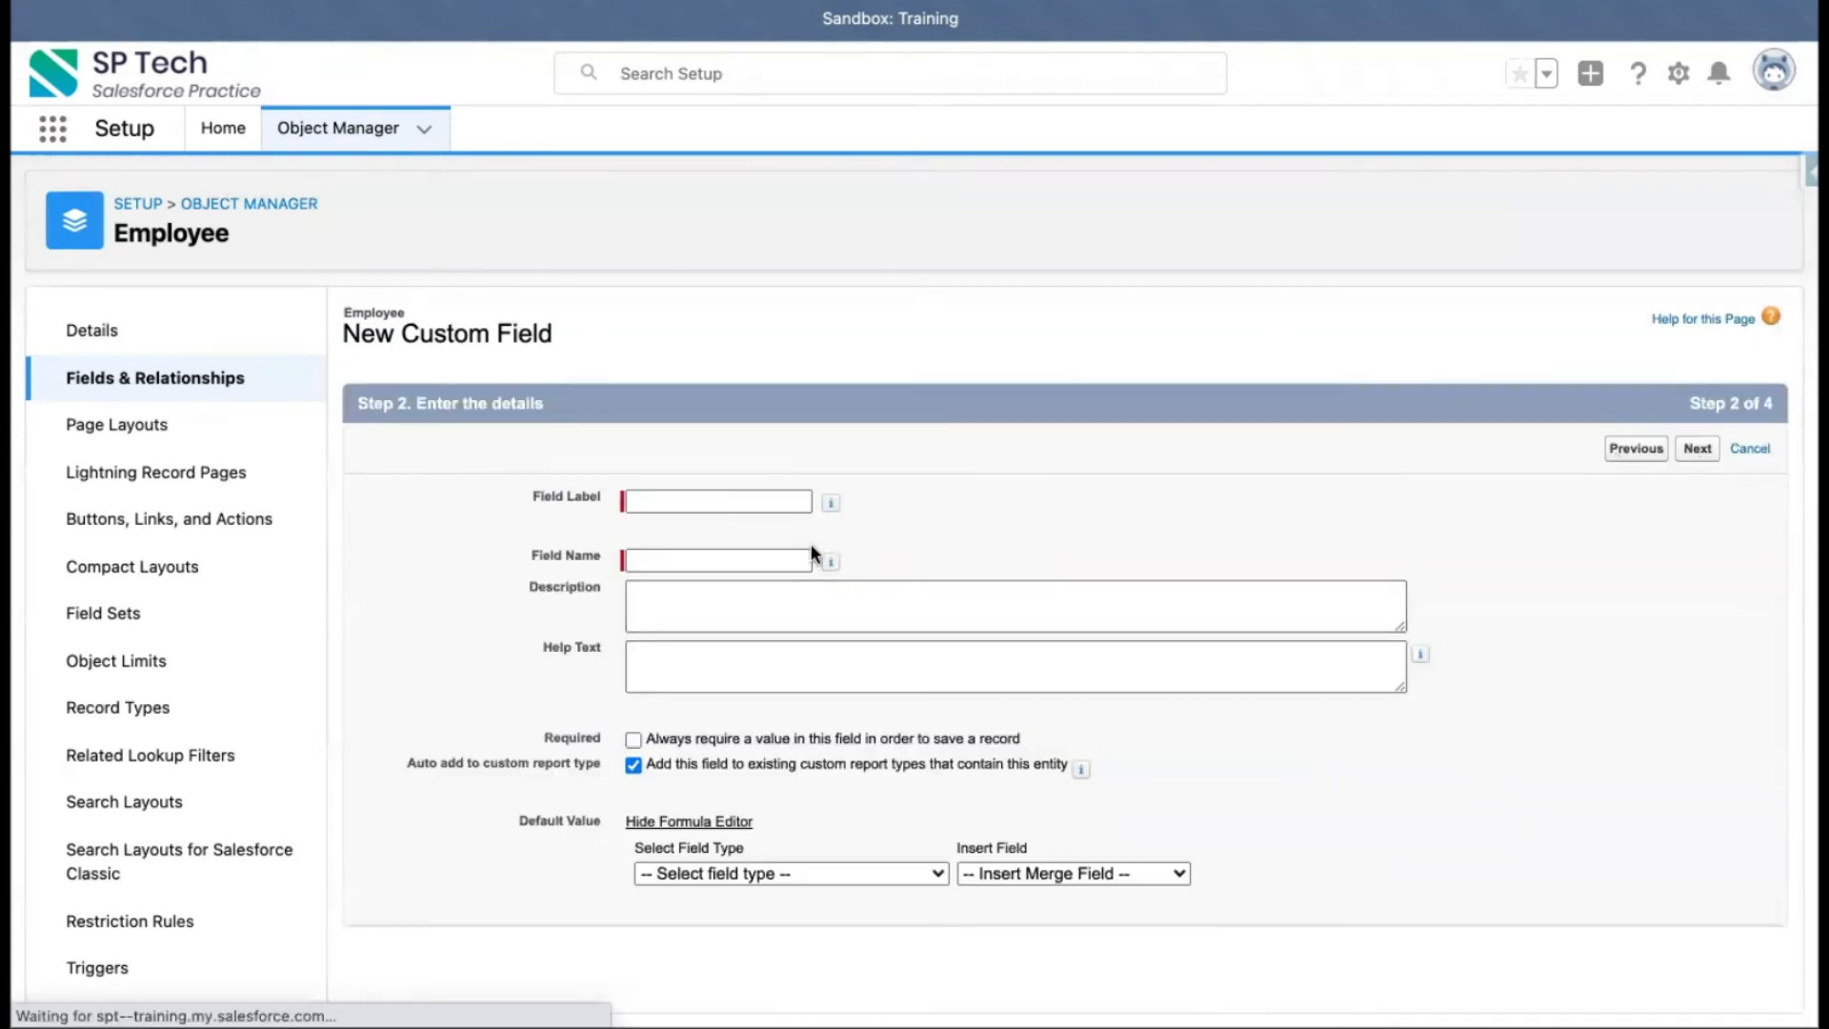
# Enter Phone as the field label, keep the field name Phone, and continue to field-level security
pyautogui.click(748, 502)
pyautogui.write('Phone')
pyautogui.click(870, 515)
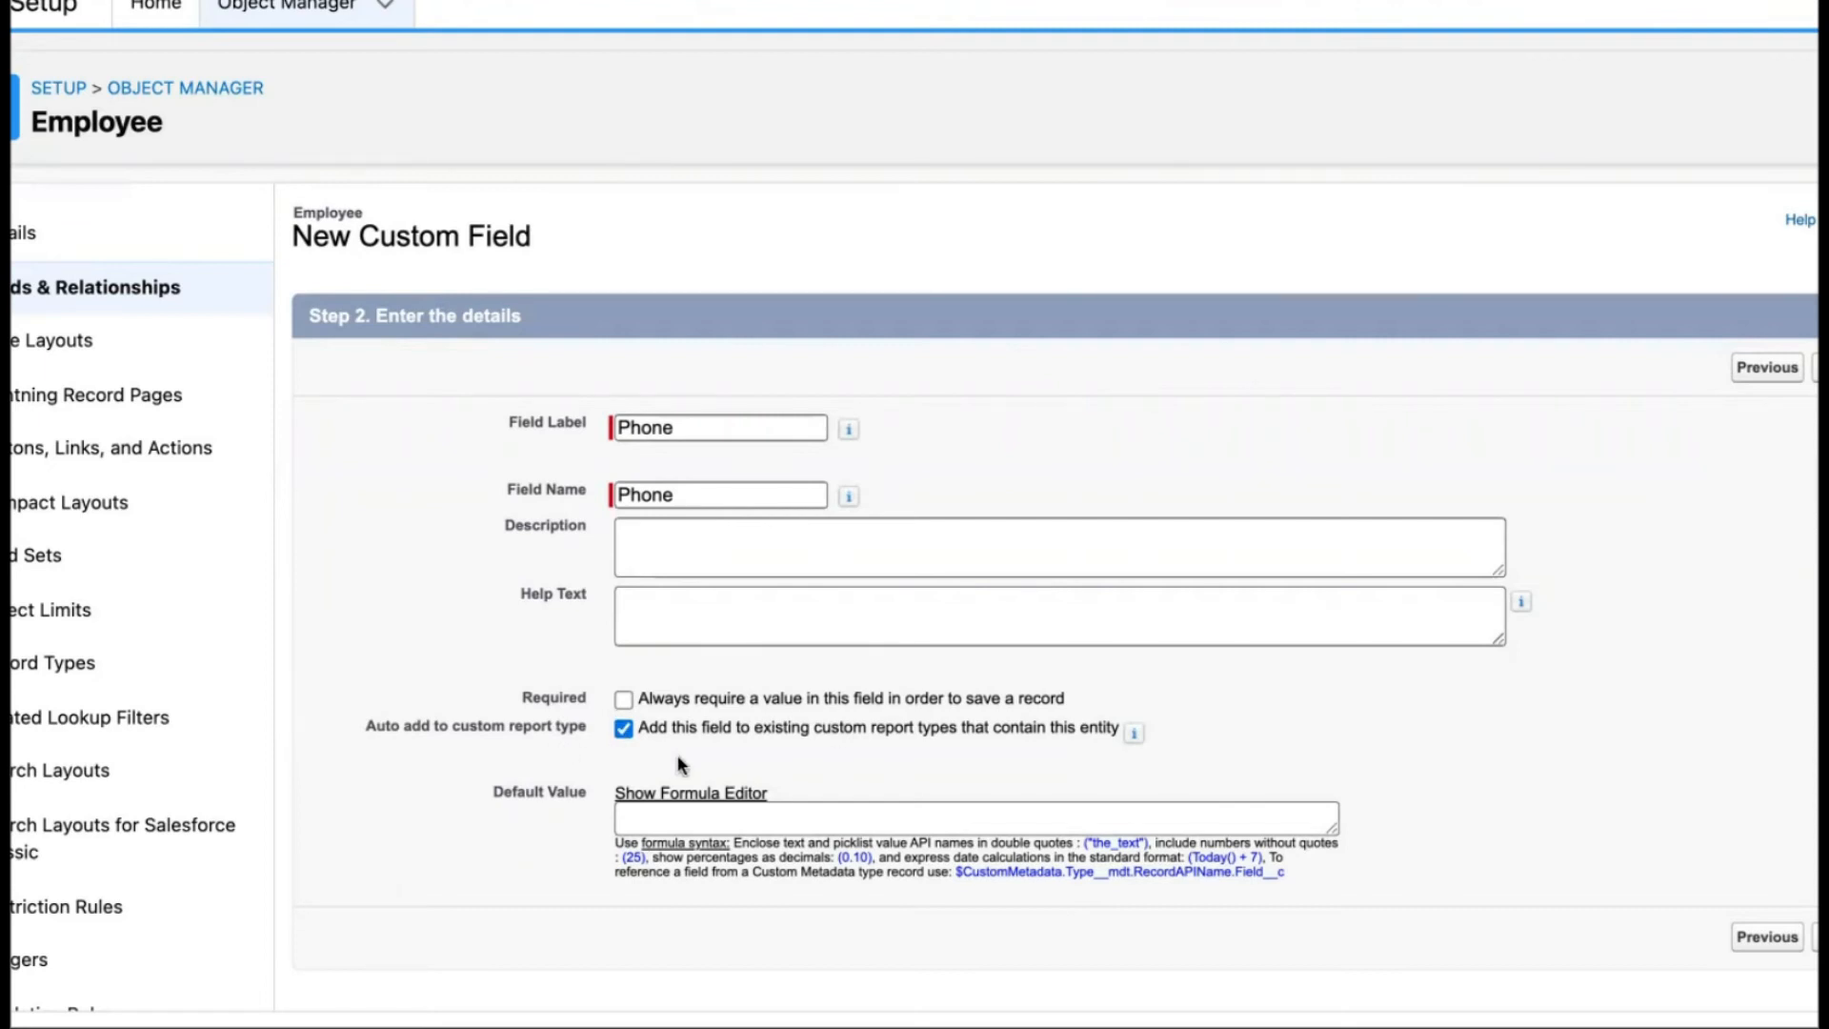
pyautogui.hscroll(5, 1307, 734)
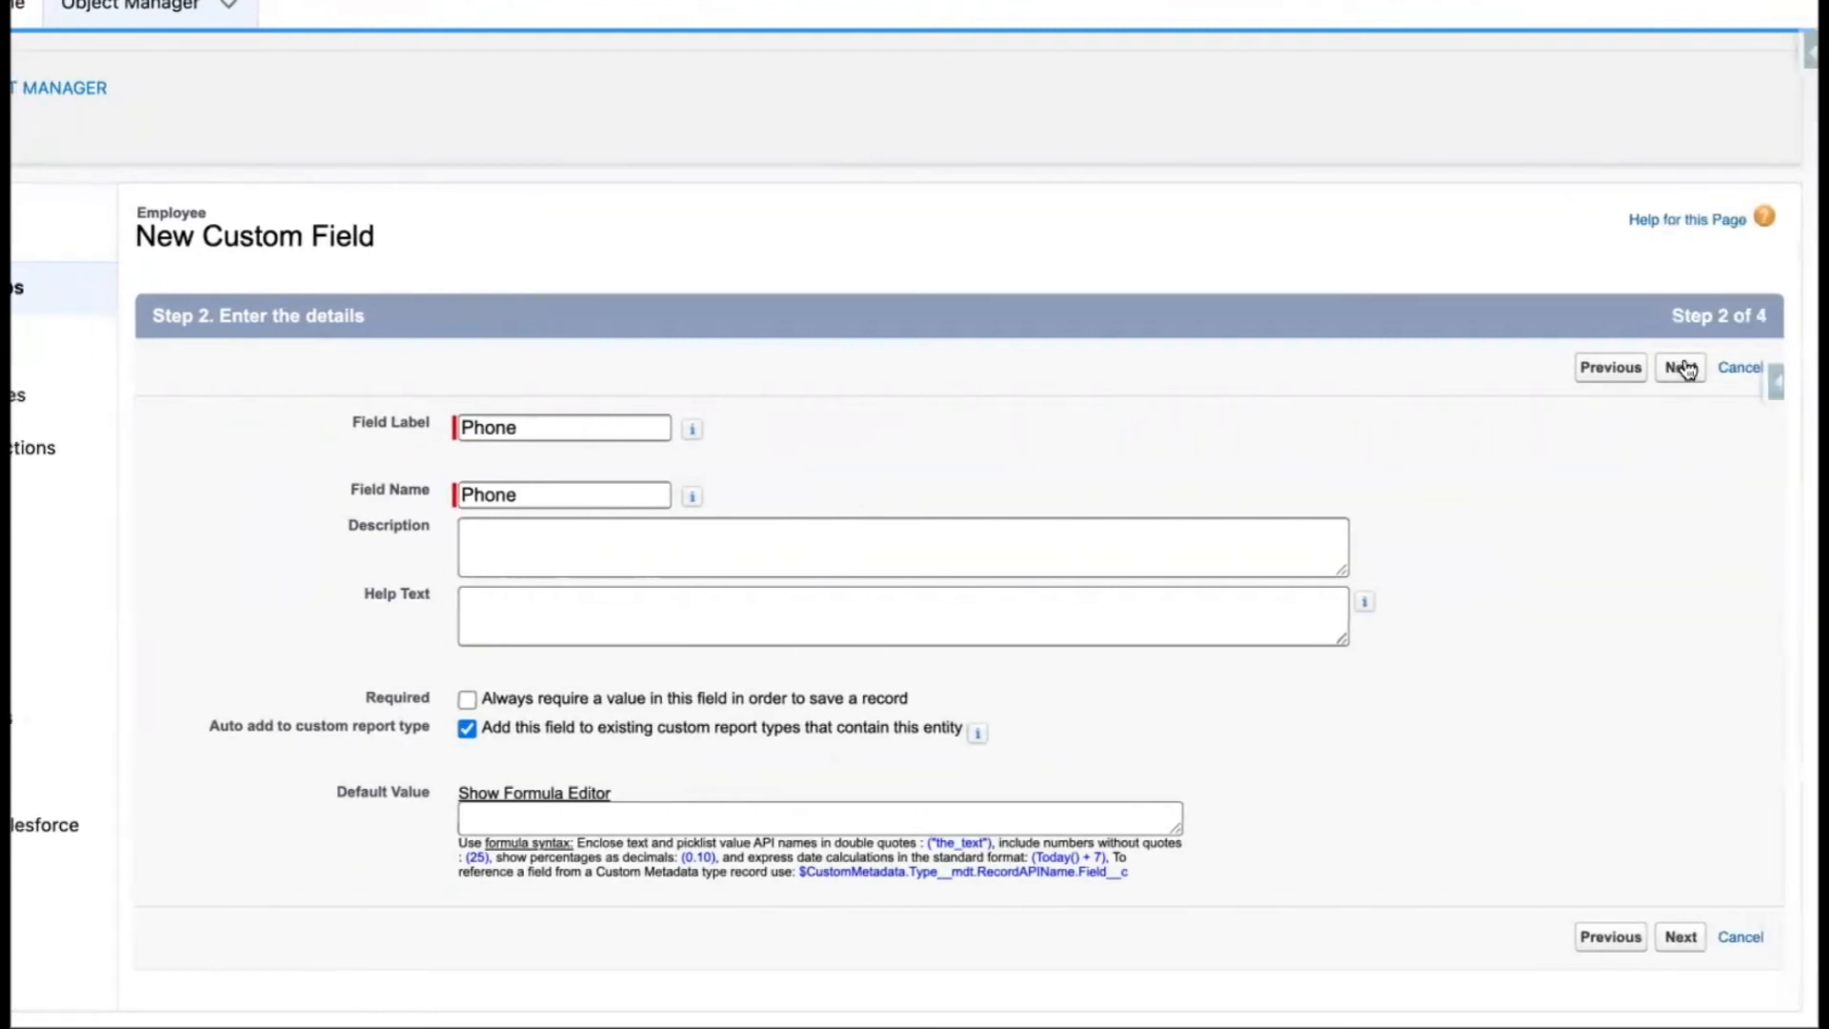
pyautogui.click(1682, 368)
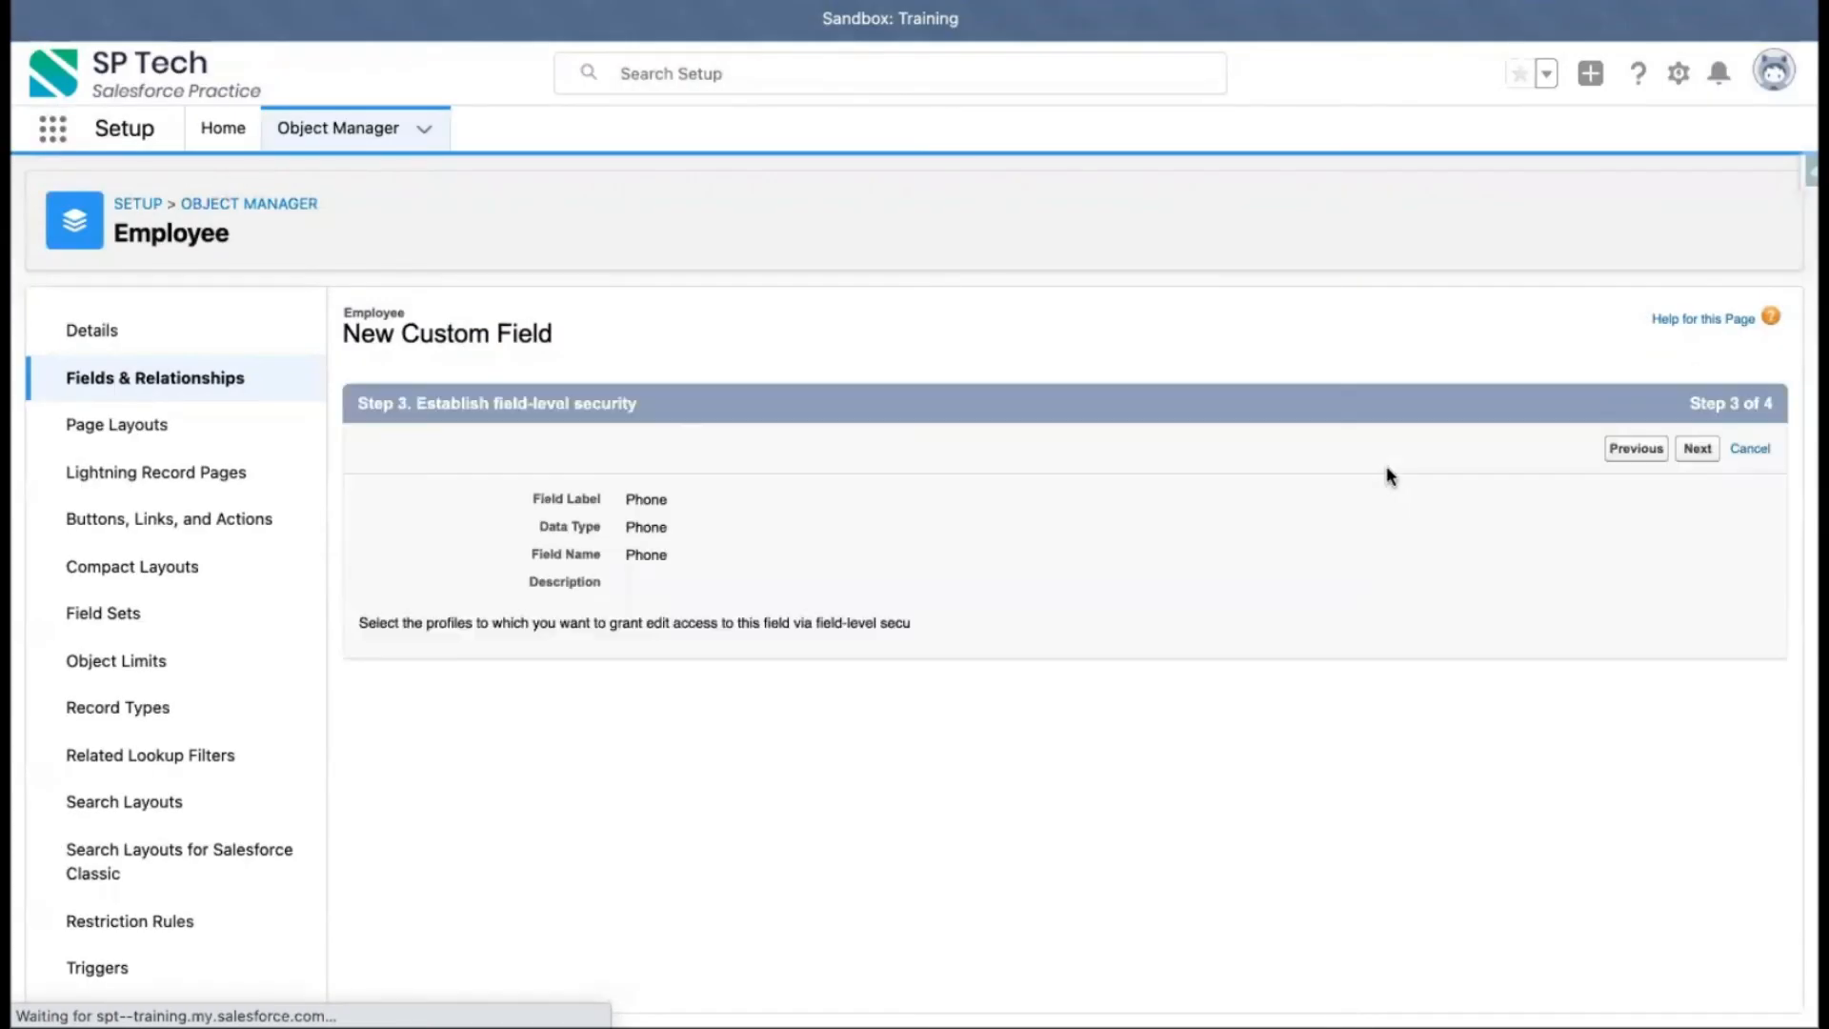
# Keep the default profile visibility and save the Phone field to the Employee Layout
pyautogui.scroll(-5, 1313, 586)
pyautogui.scroll(5, 1436, 495)
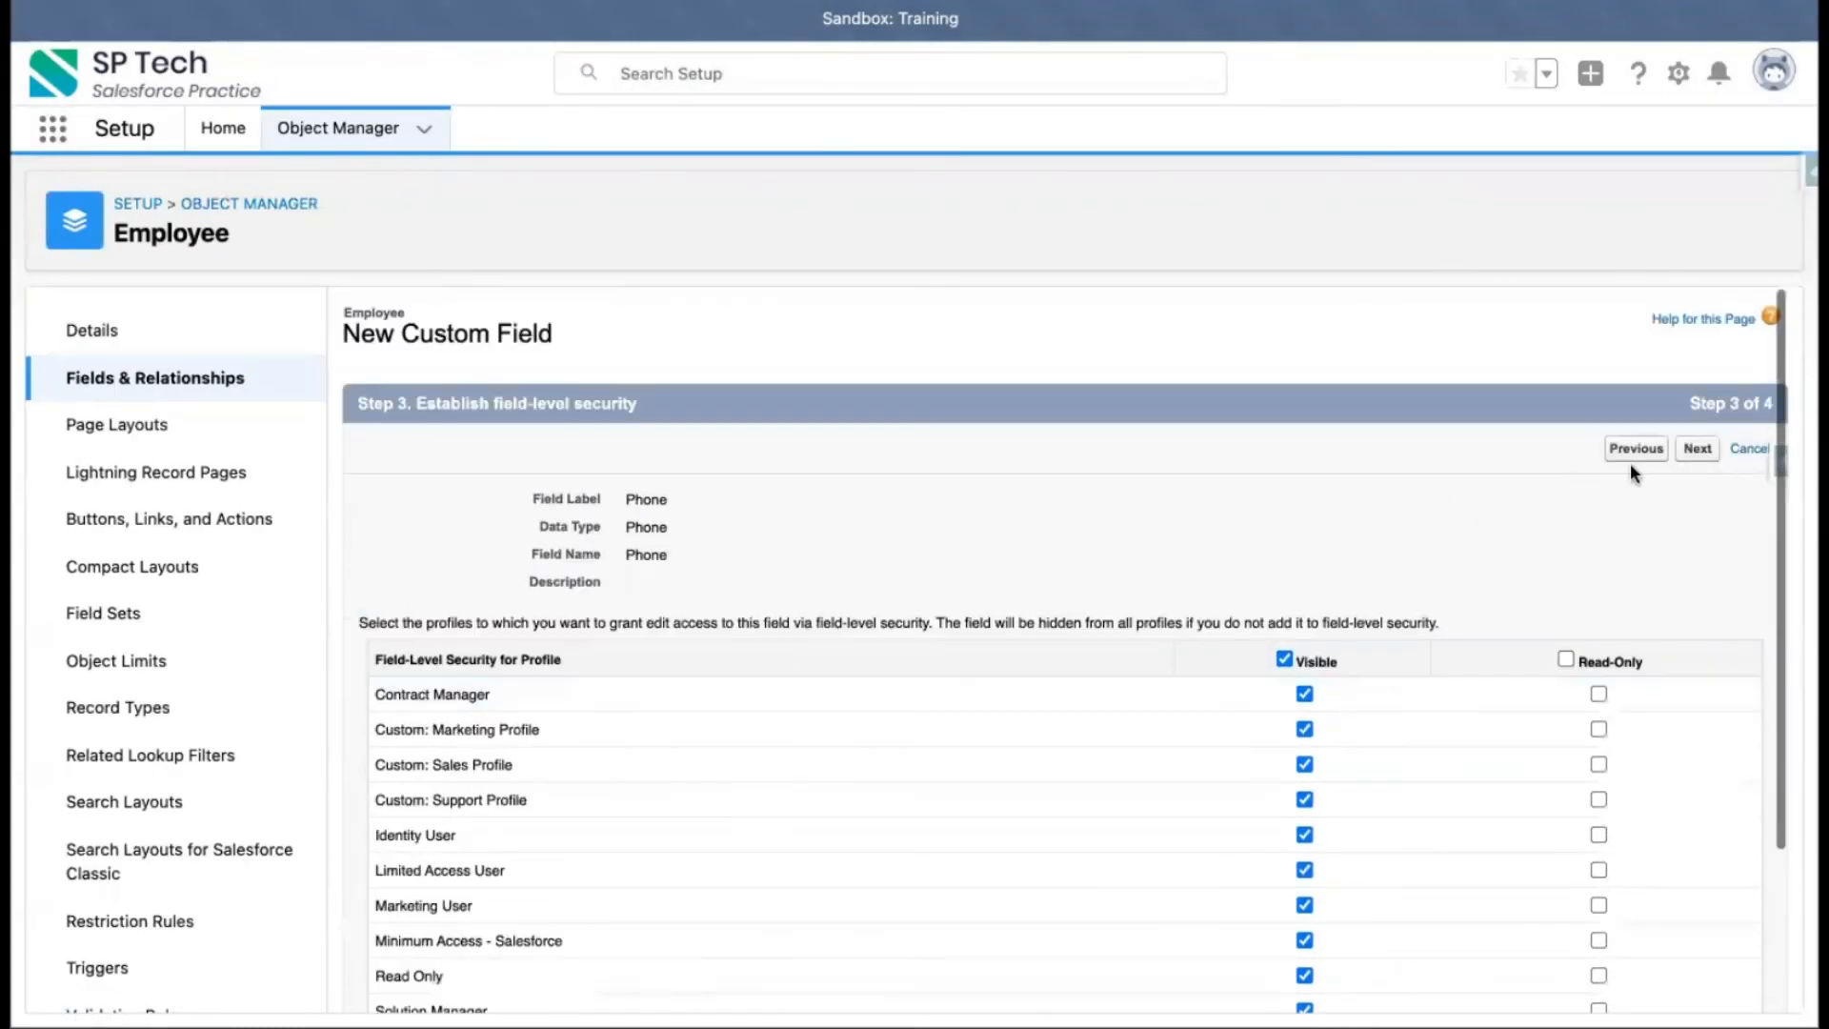
pyautogui.click(1698, 450)
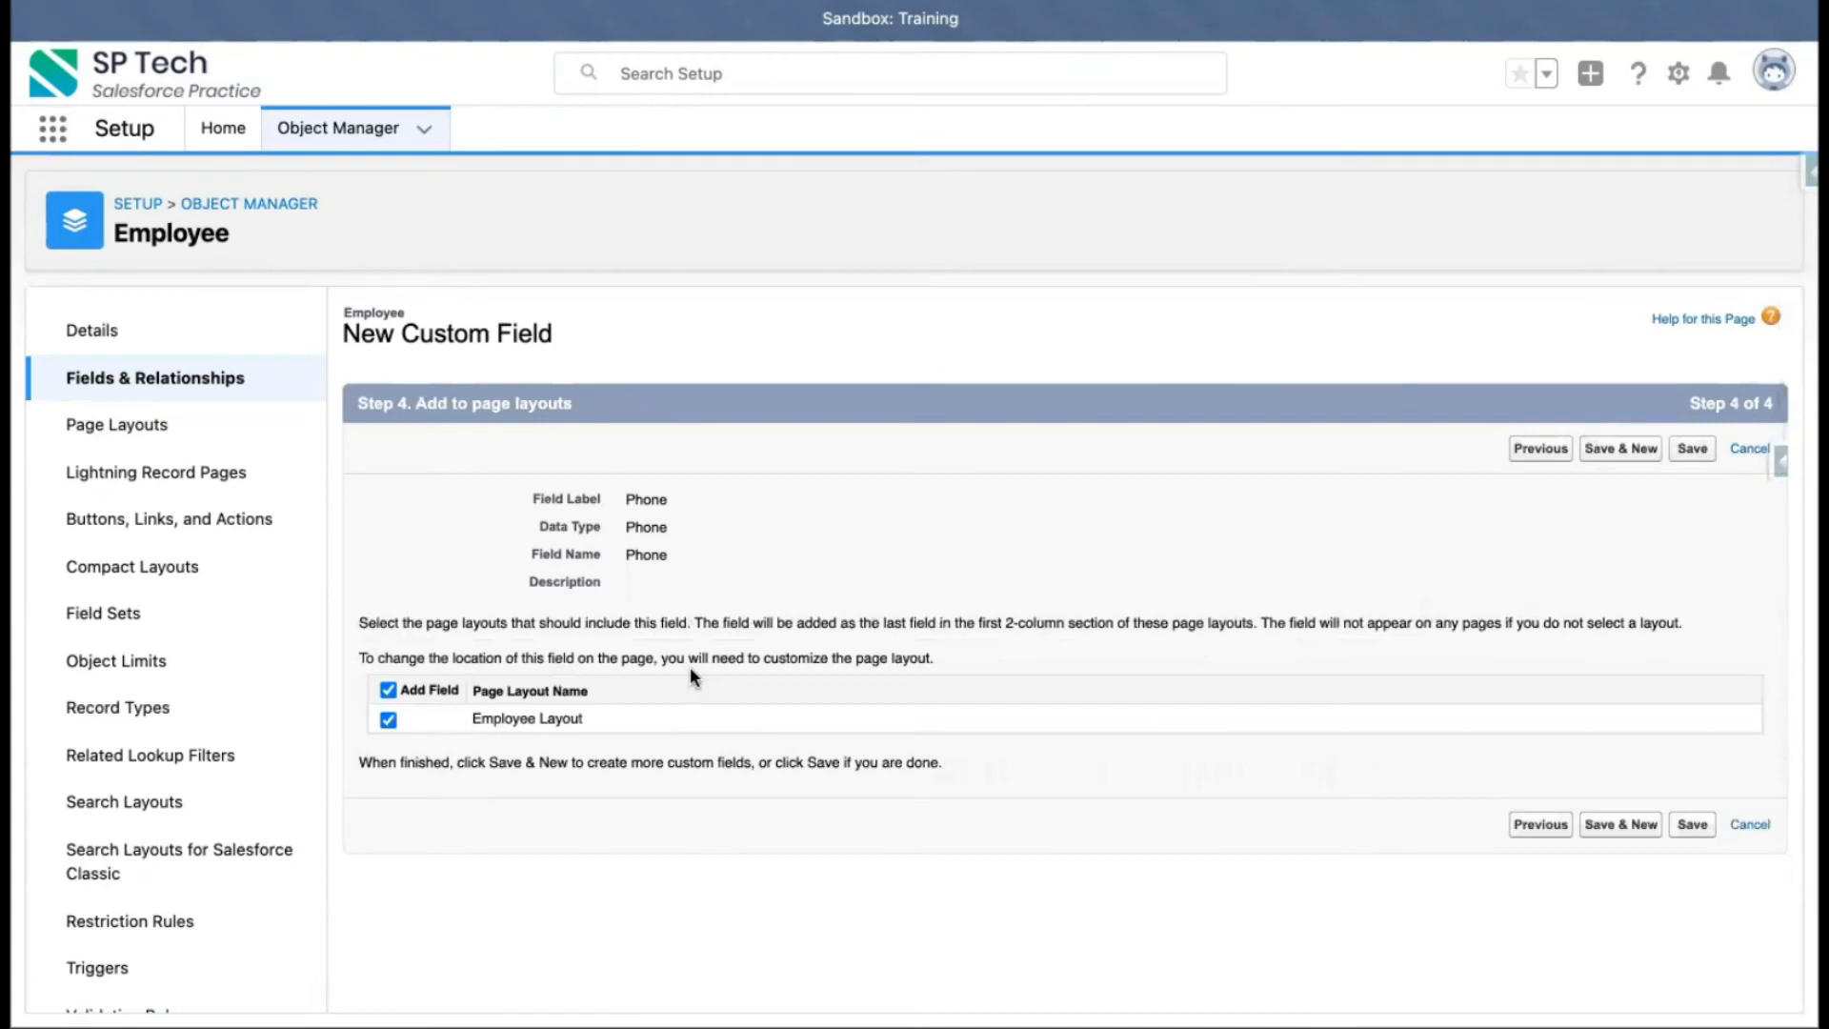
pyautogui.click(1694, 453)
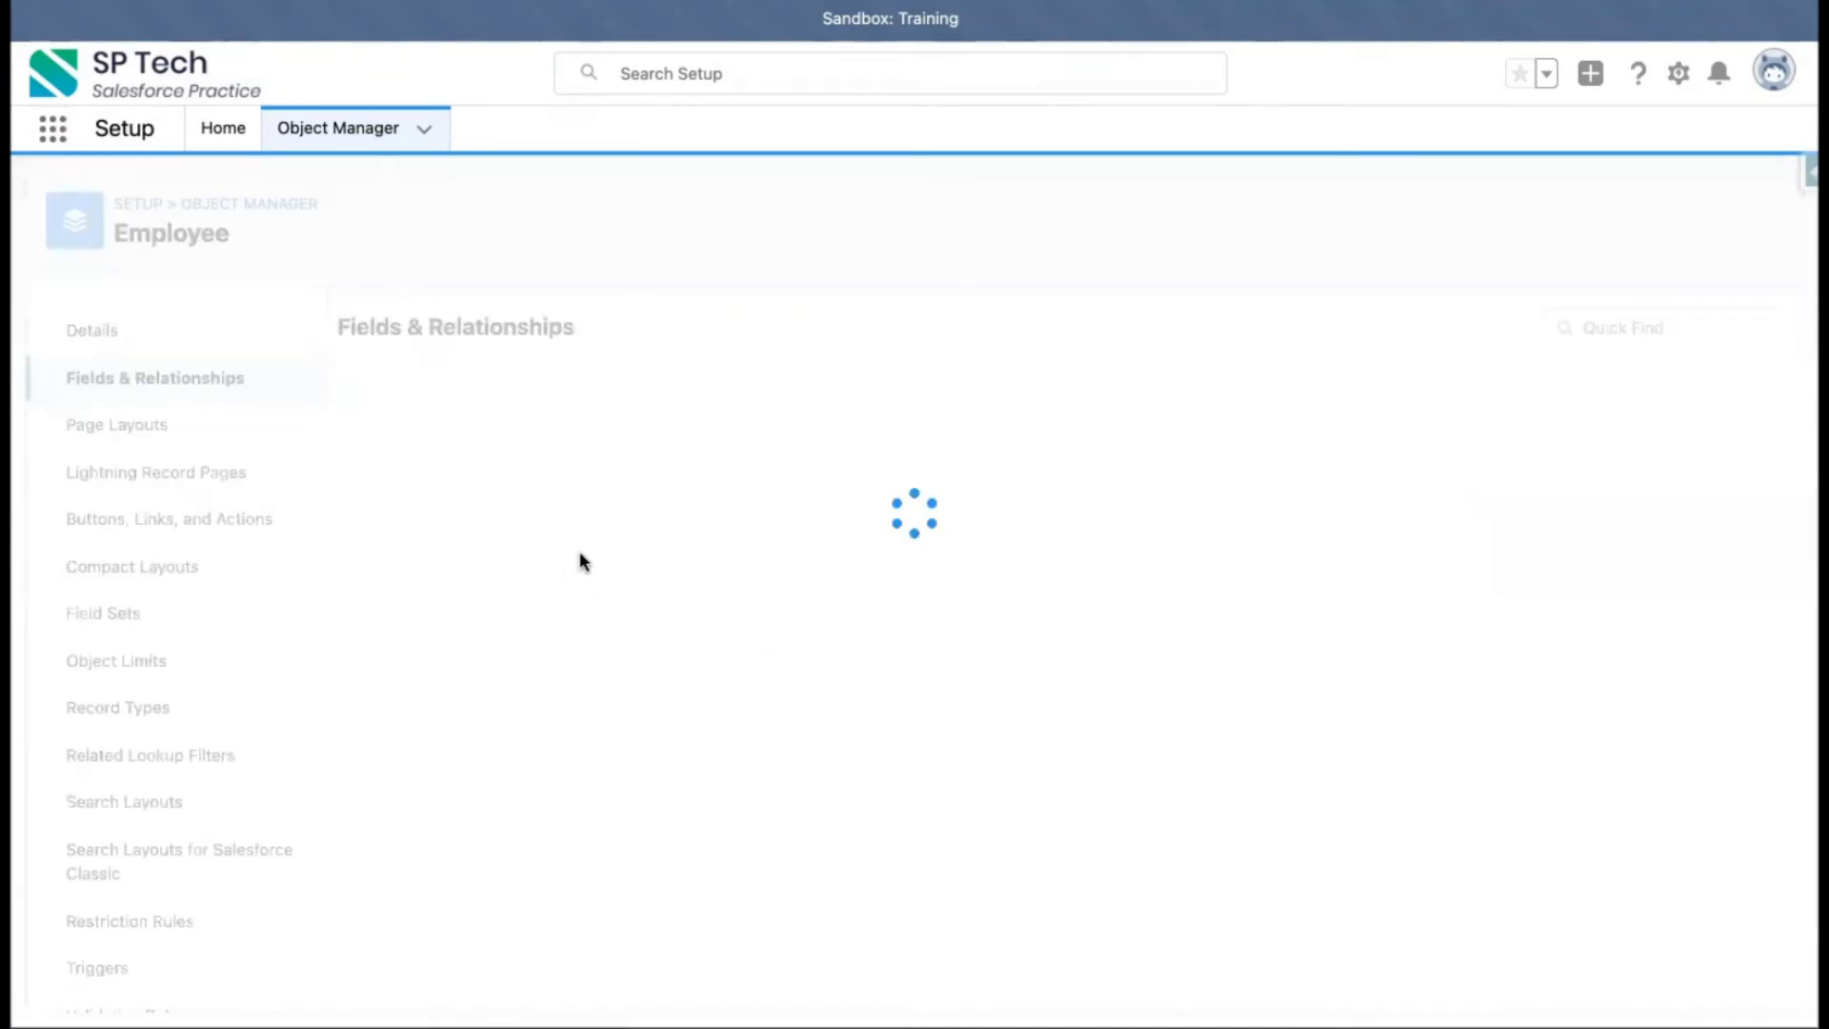
# Switch to the Employees list and open the New Employee form twice, cancelling each time, to check for the Phone field
pyautogui.doubleClick(696, 705)
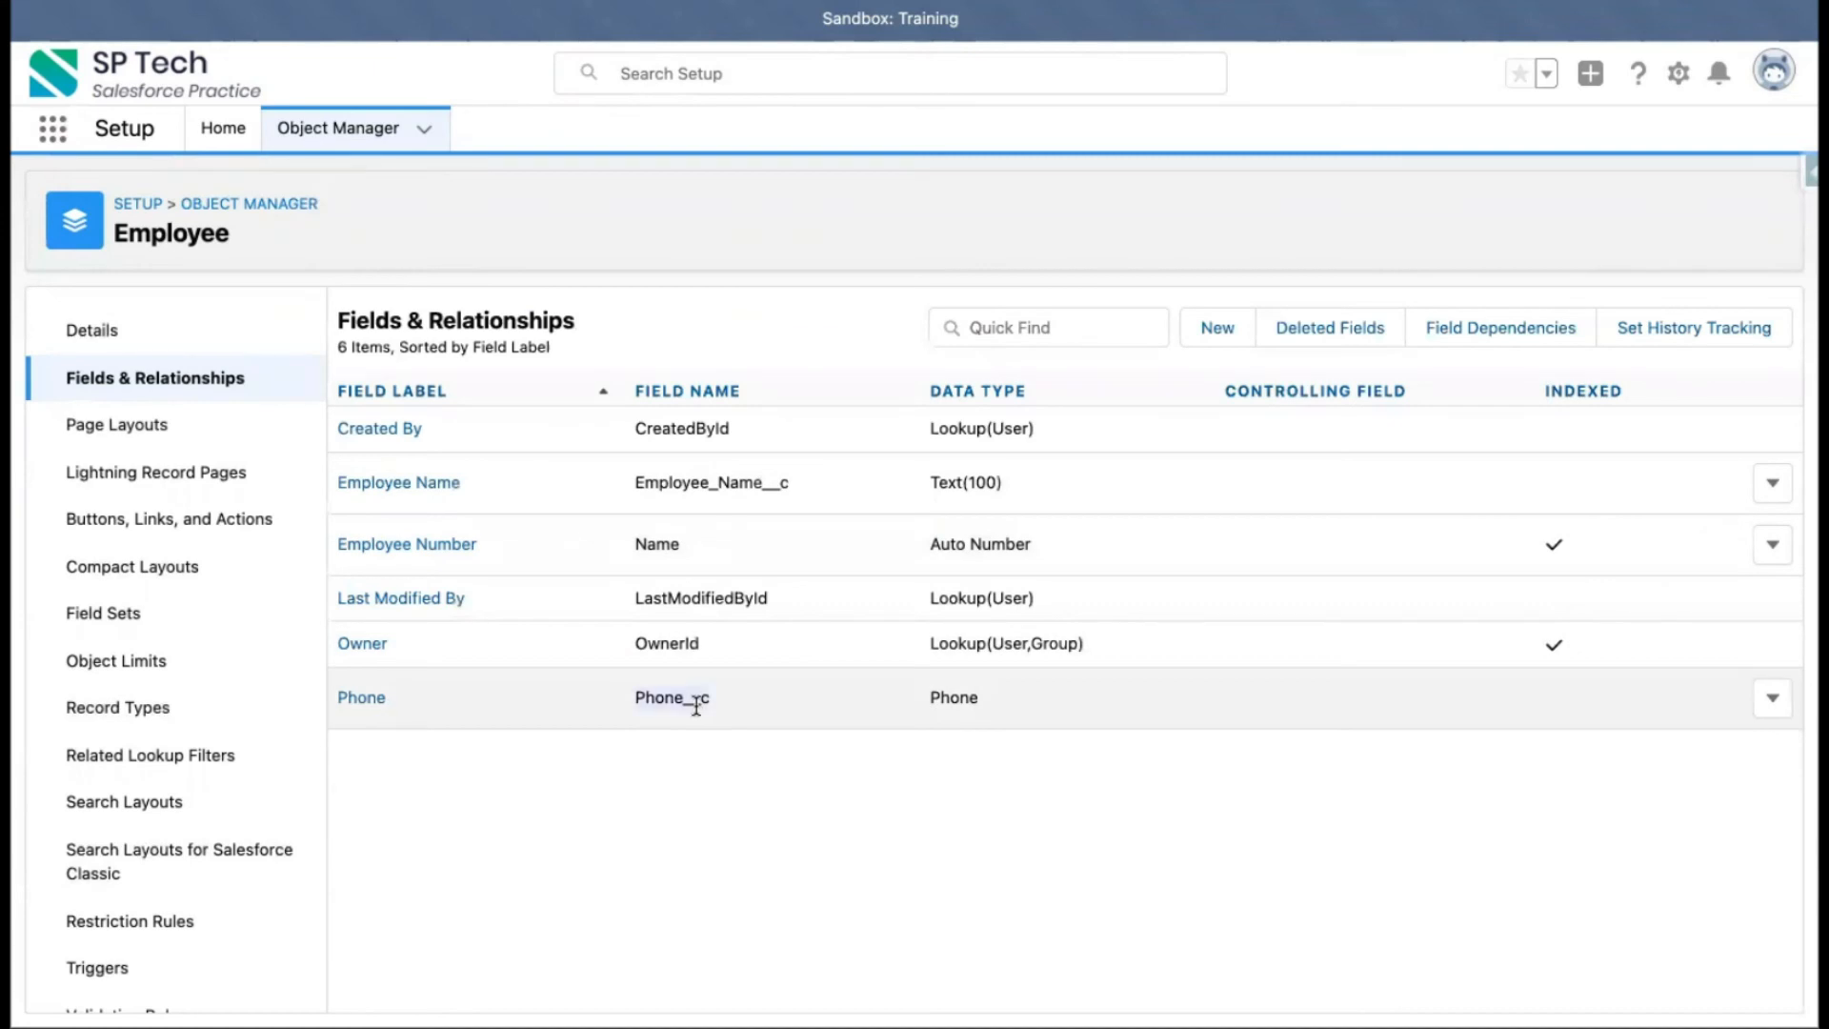
pyautogui.hotkey('ctrl', 'shift', 'Tab')
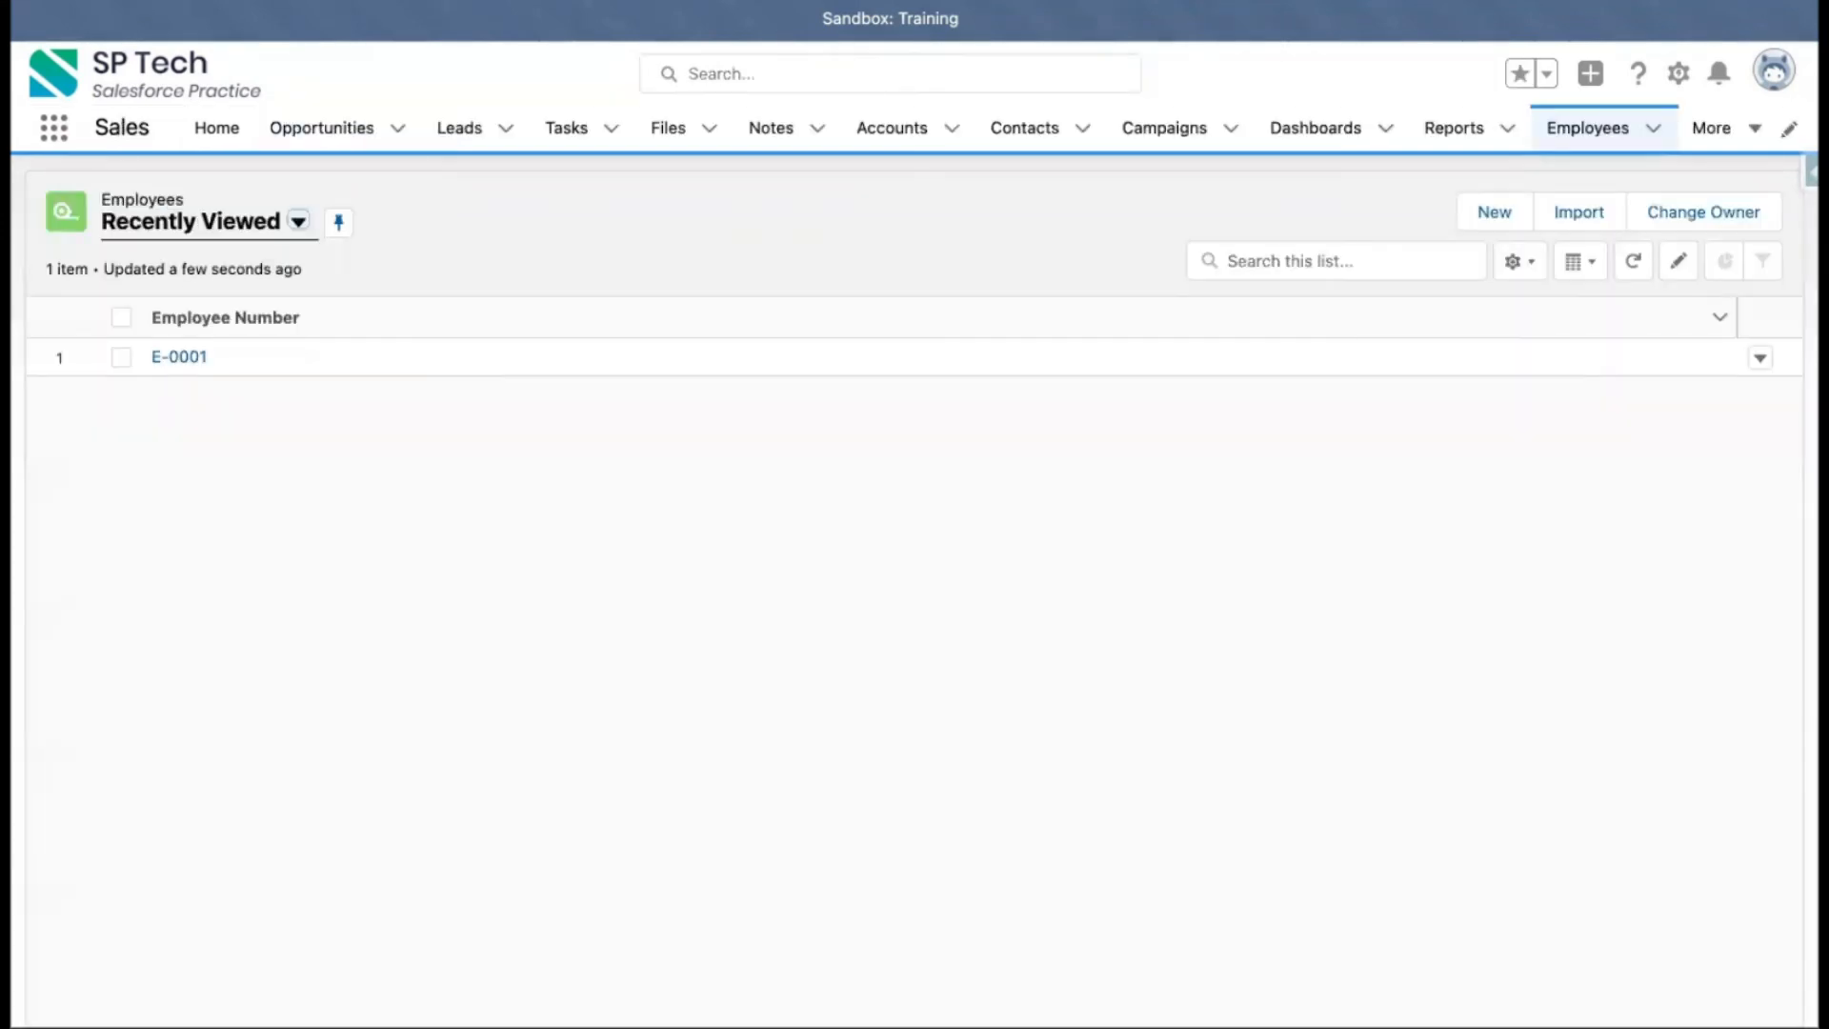
pyautogui.press('super+r')
pyautogui.click(1496, 213)
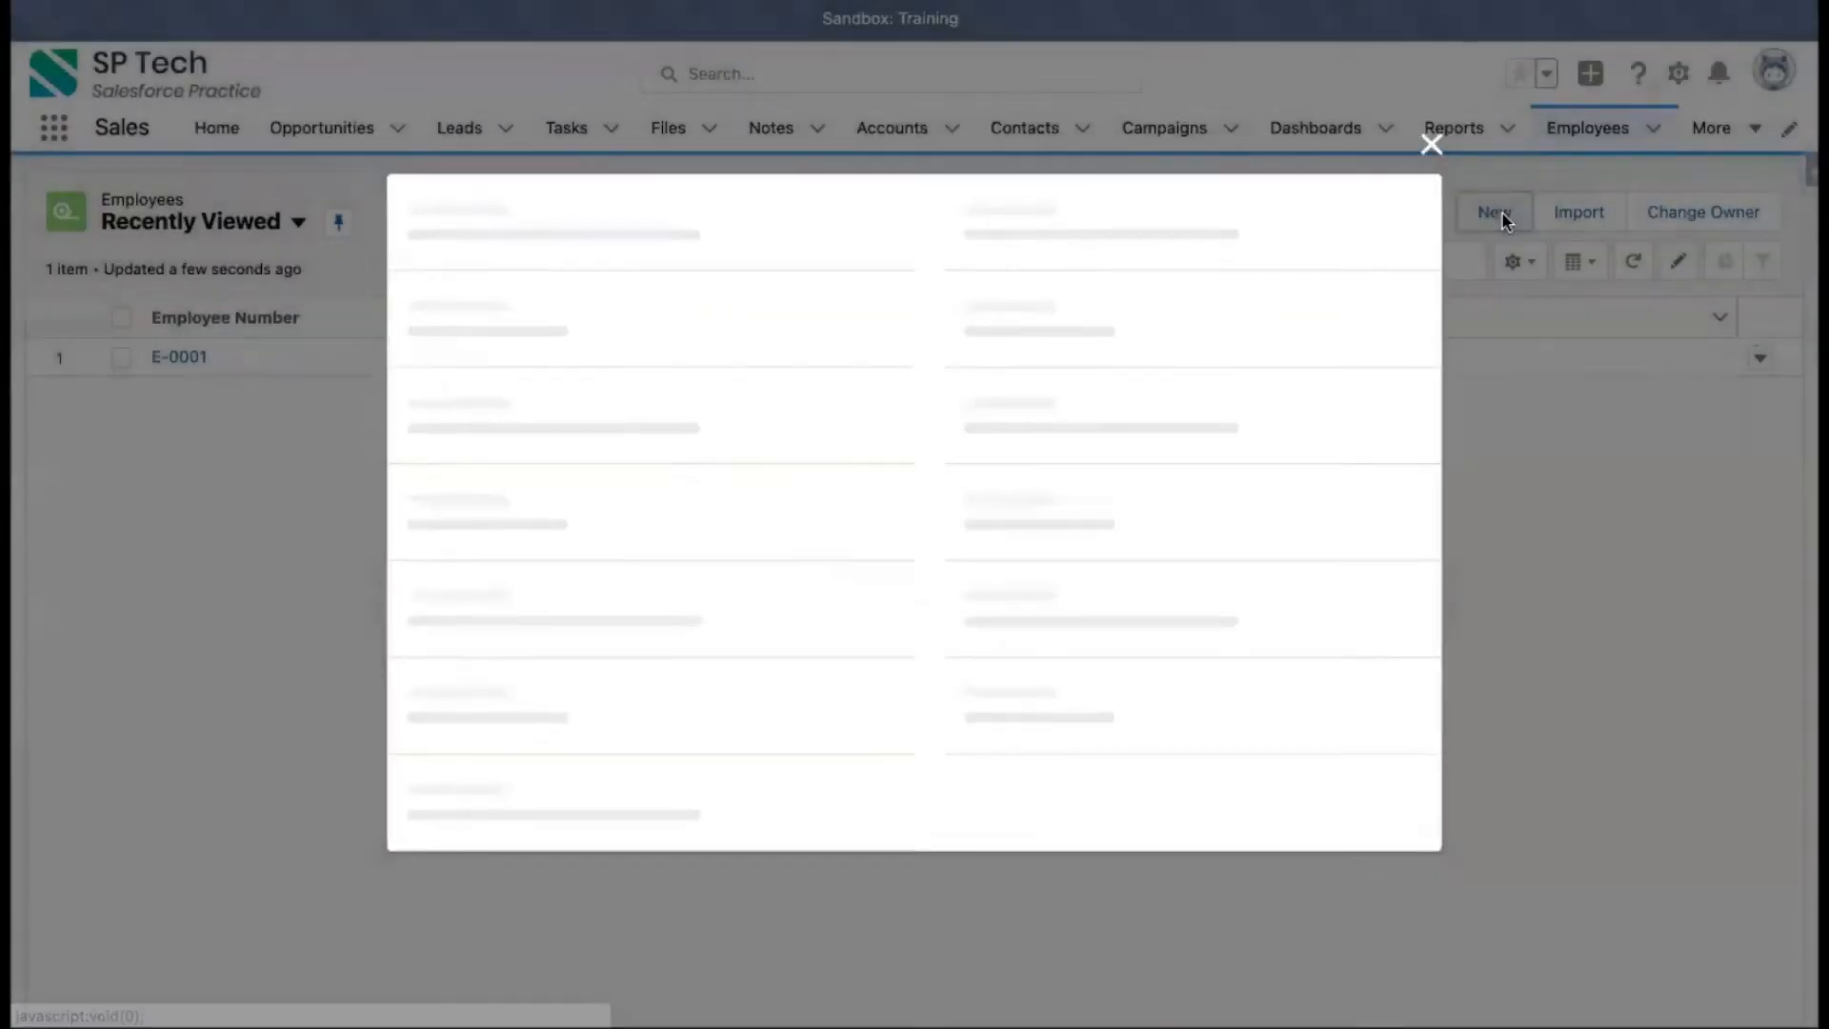
pyautogui.click(789, 669)
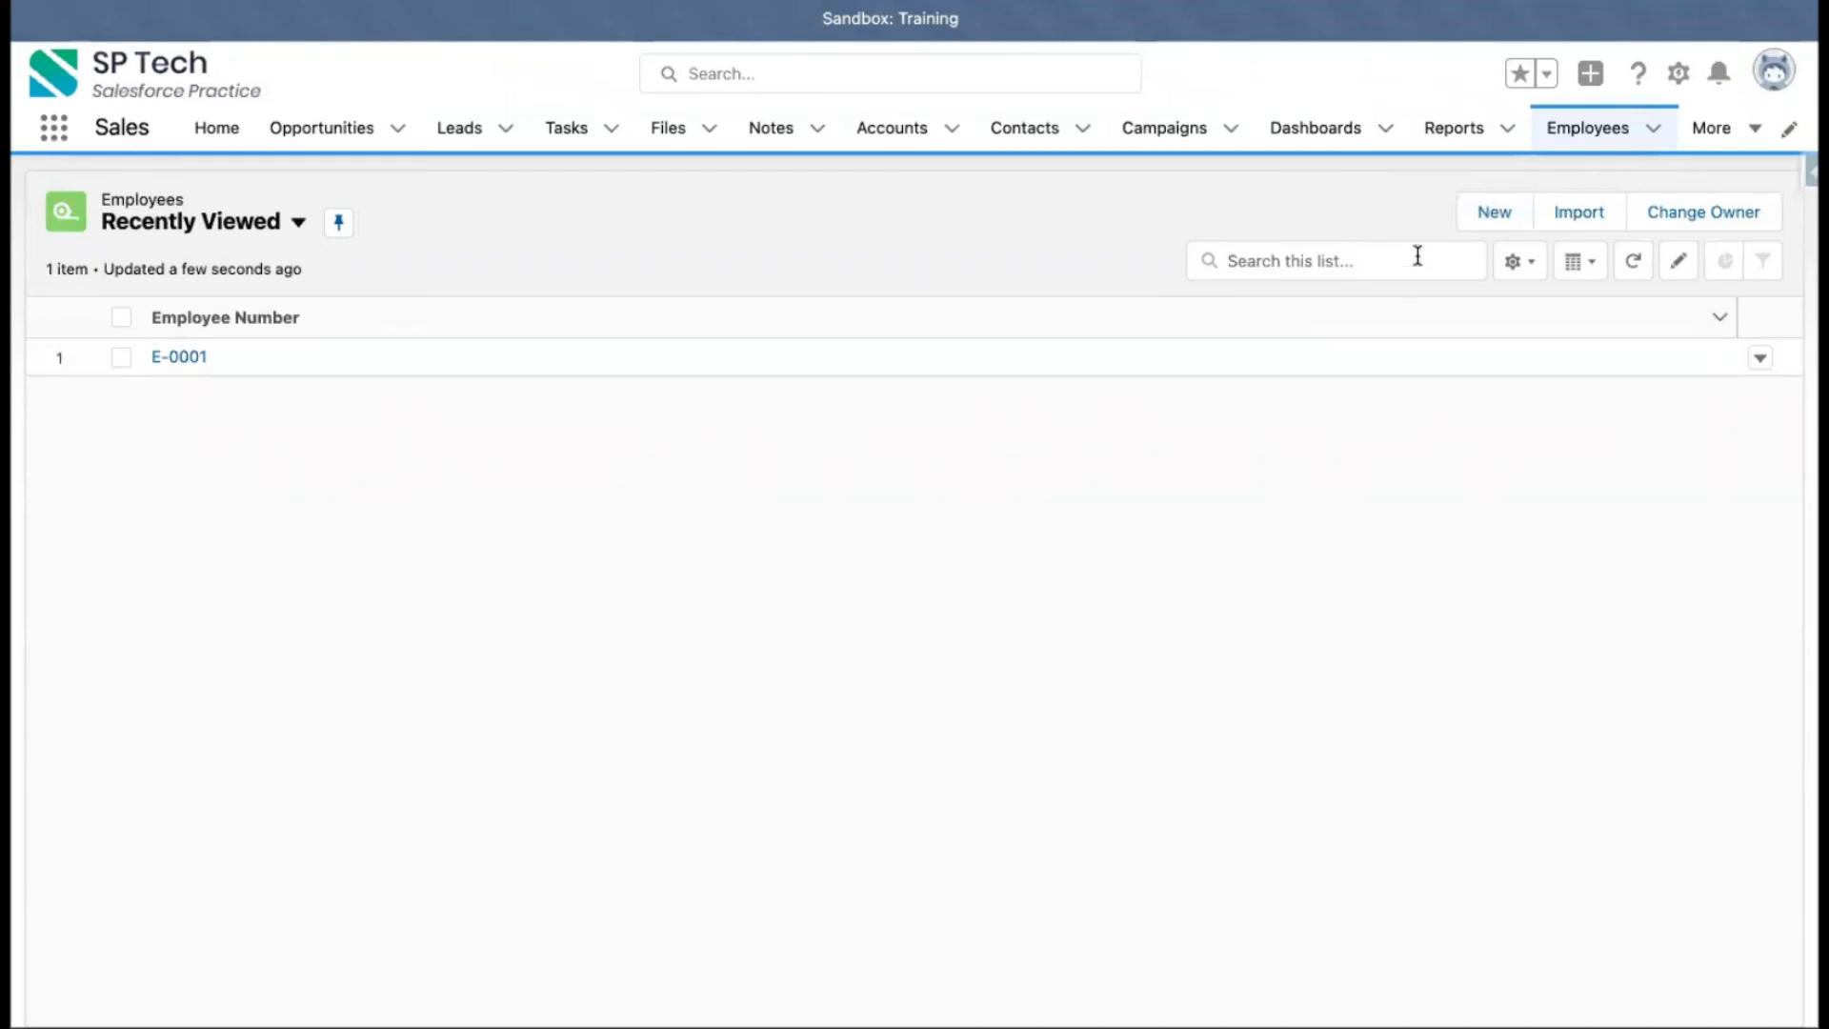
pyautogui.click(1482, 216)
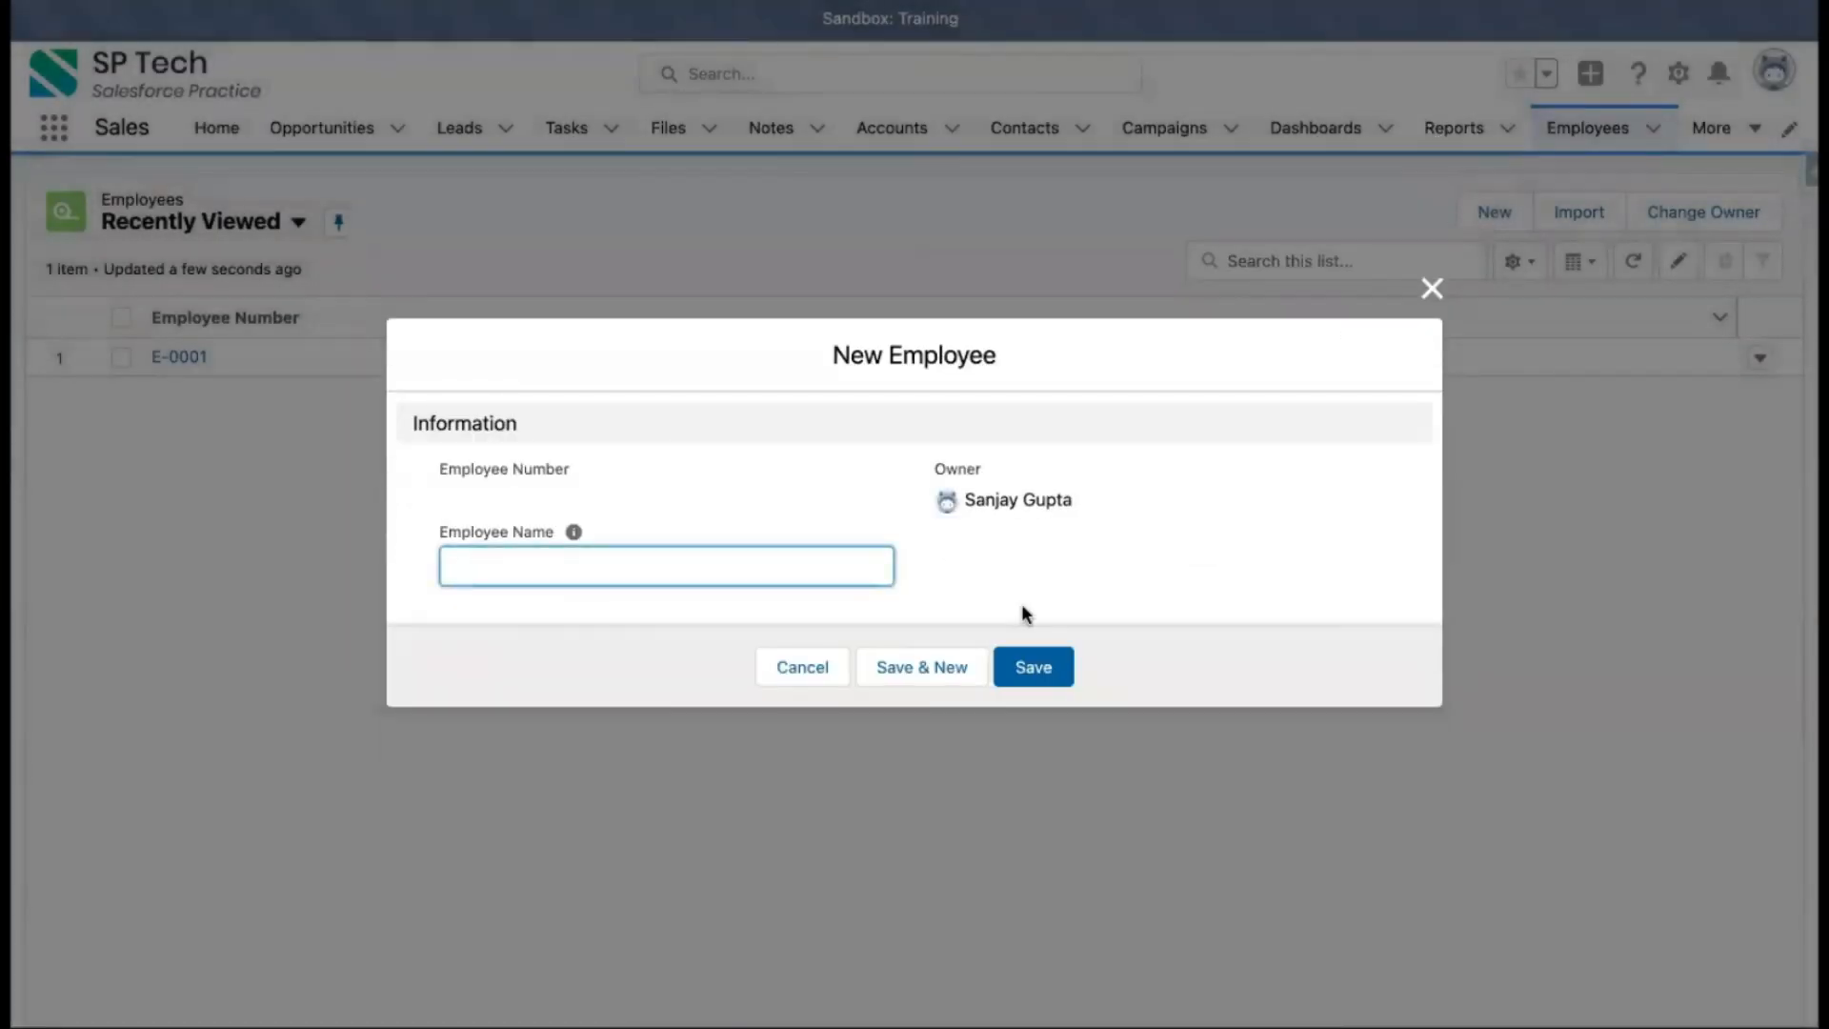
pyautogui.click(804, 666)
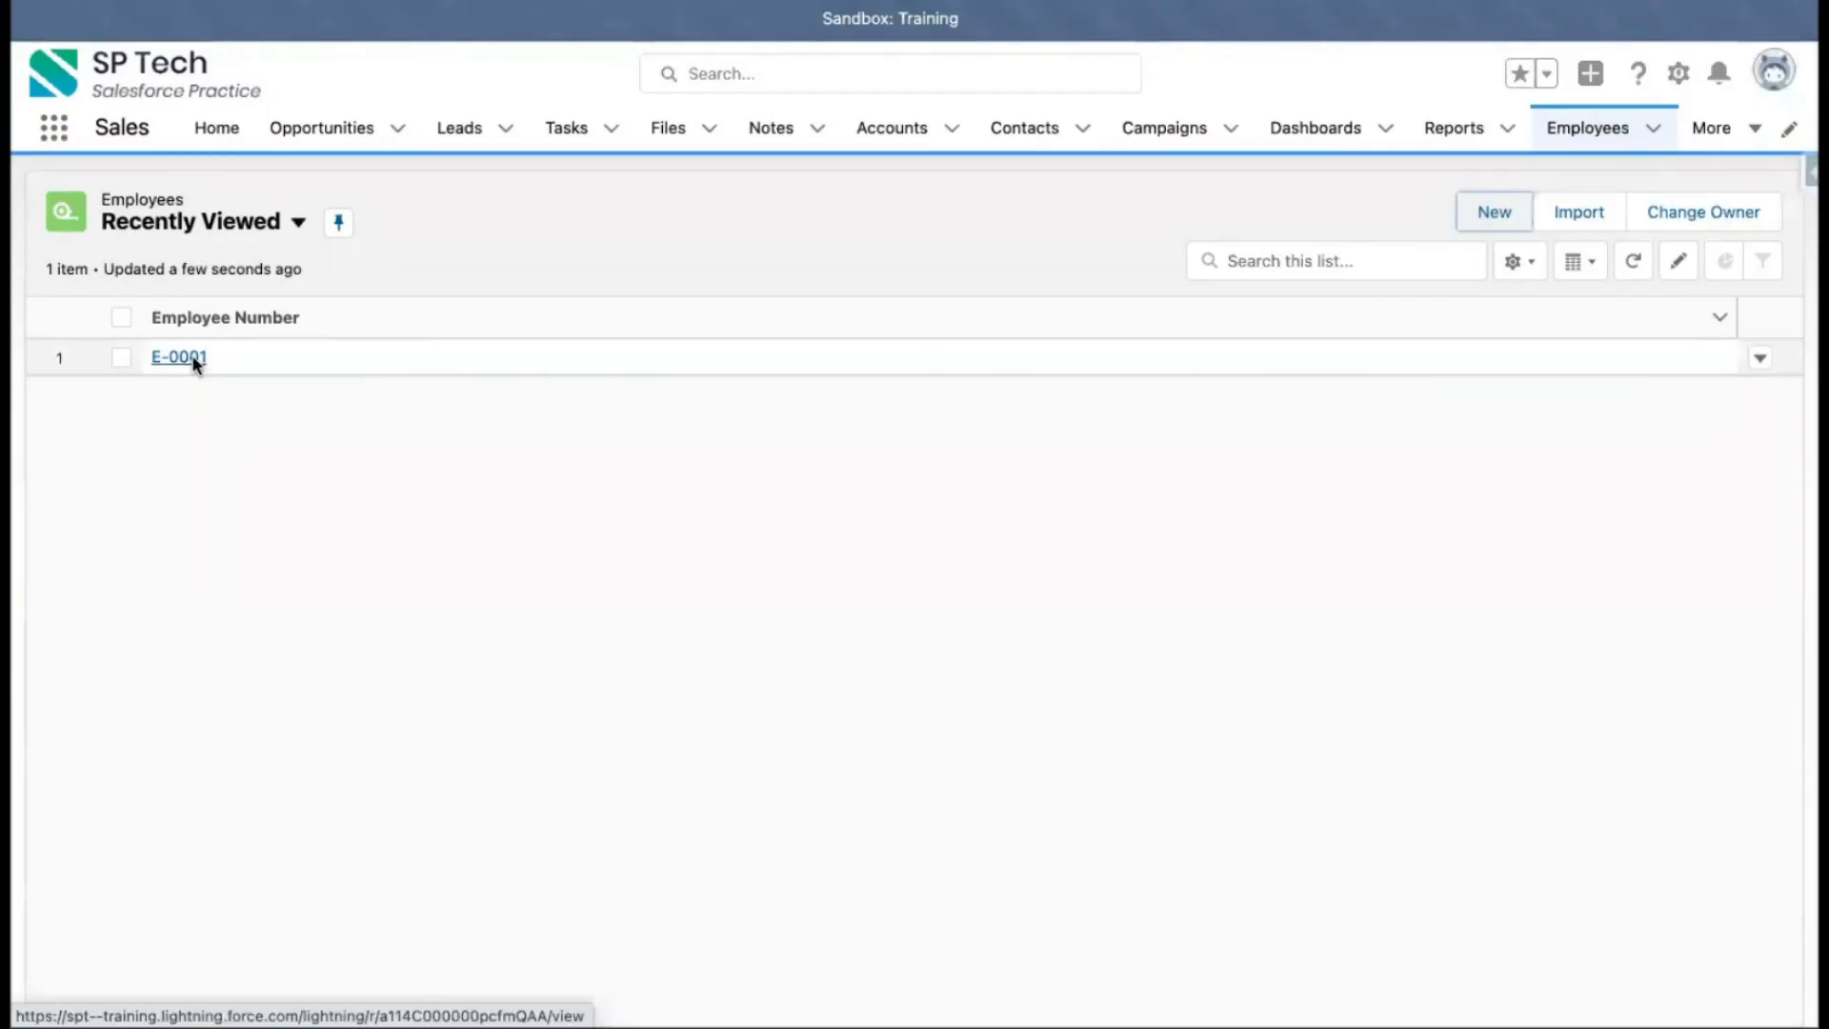
# Open employee record E-0001 and reload the page to check its details for the Phone field
pyautogui.click(178, 357)
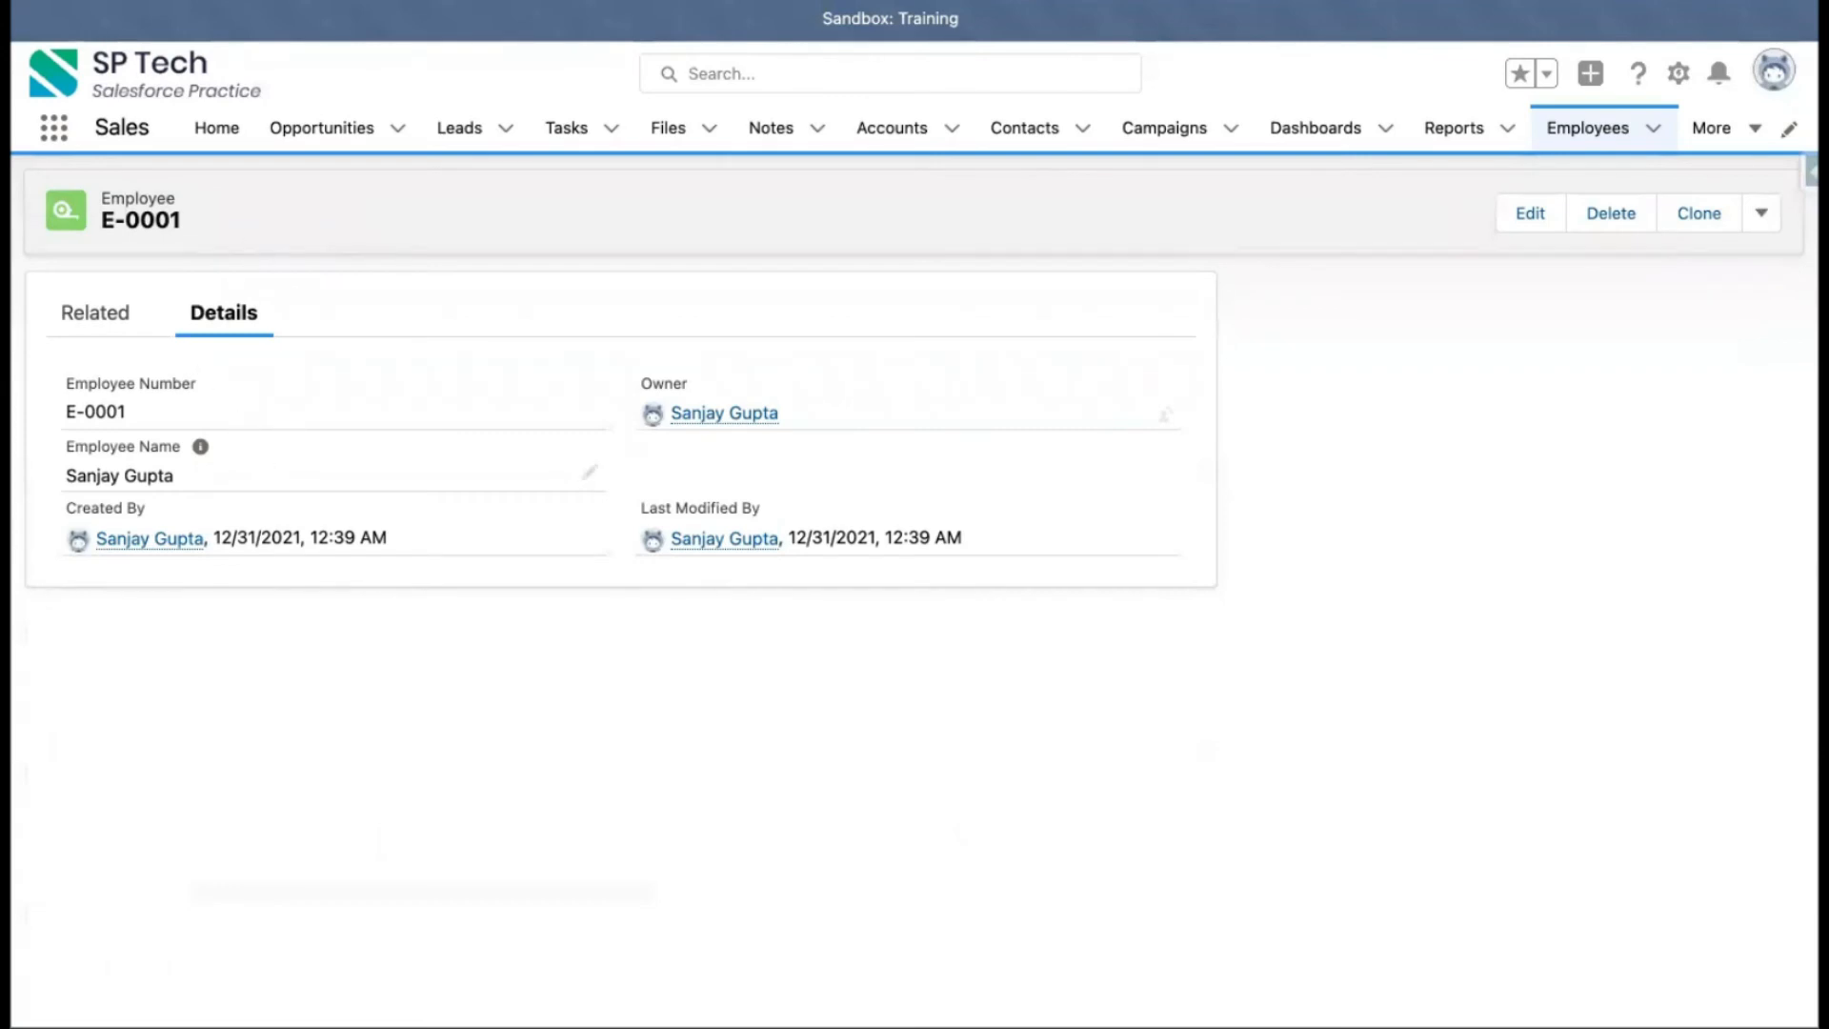
pyautogui.press('super+r')
pyautogui.press('super+r')
# Return to the Employees list, open the New Employee form again to check its fields, and cancel it
pyautogui.click(1582, 134)
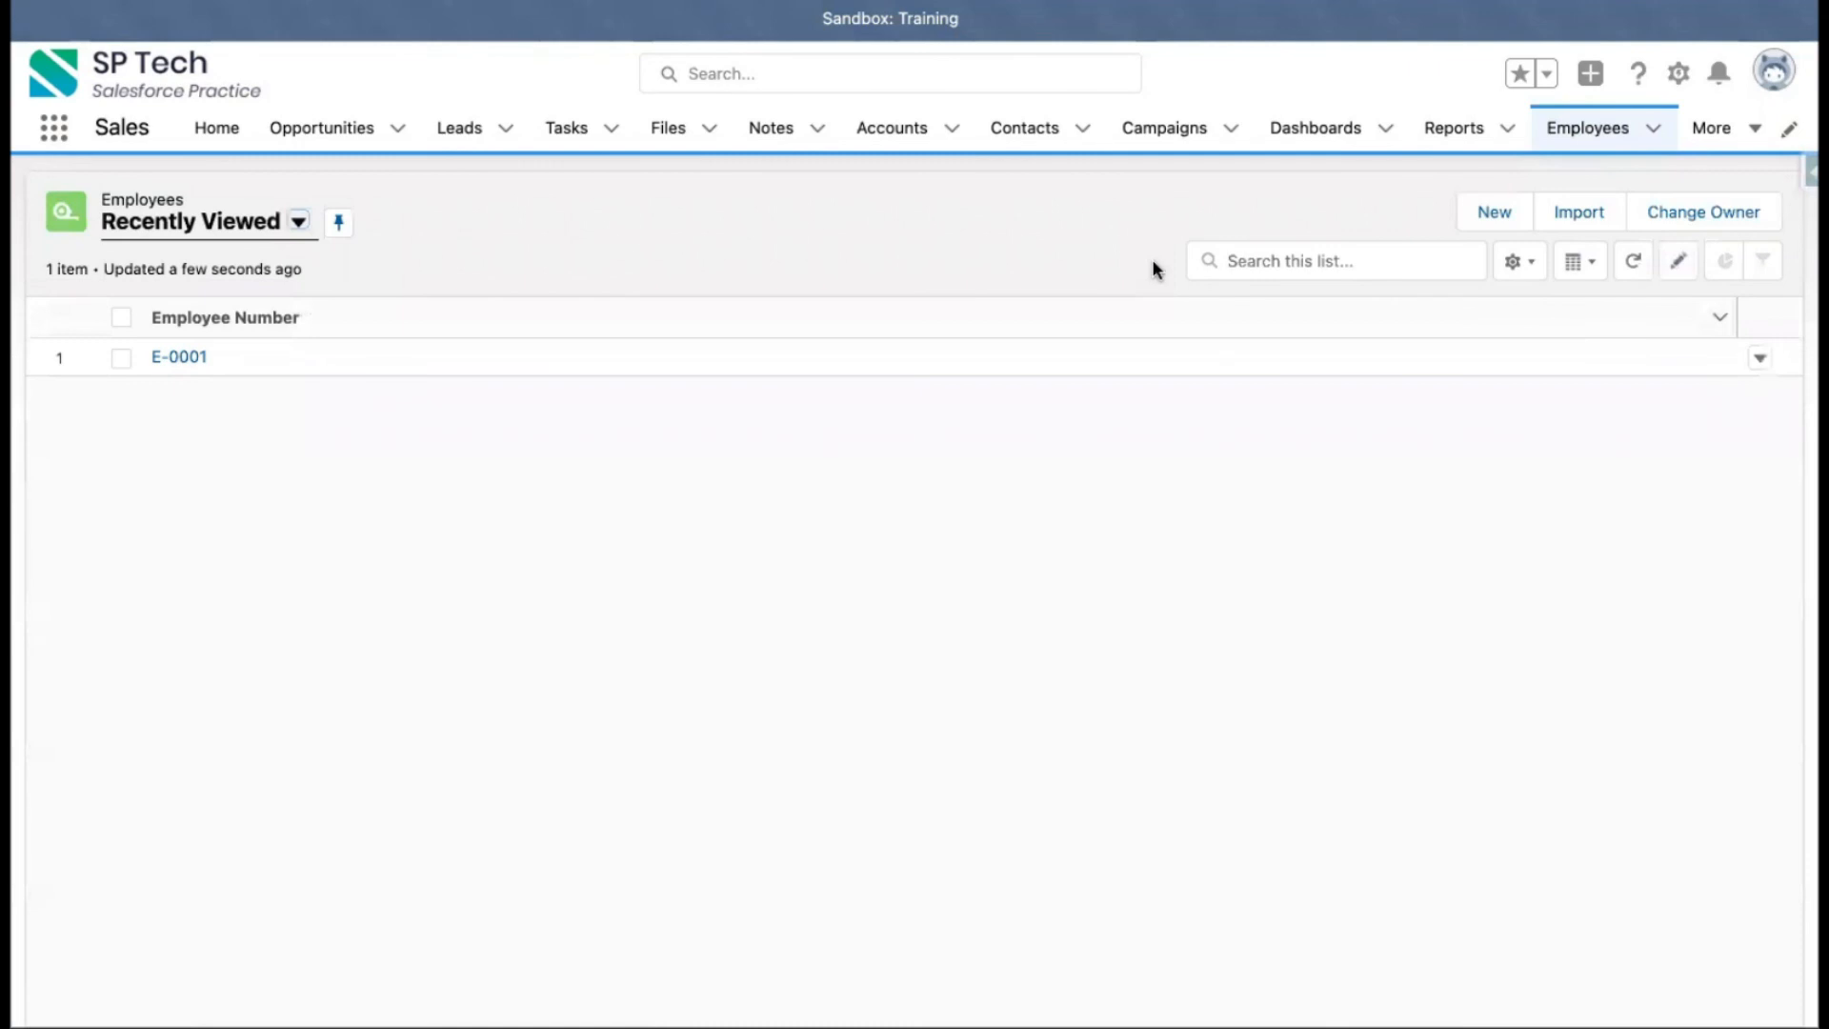
pyautogui.click(1493, 214)
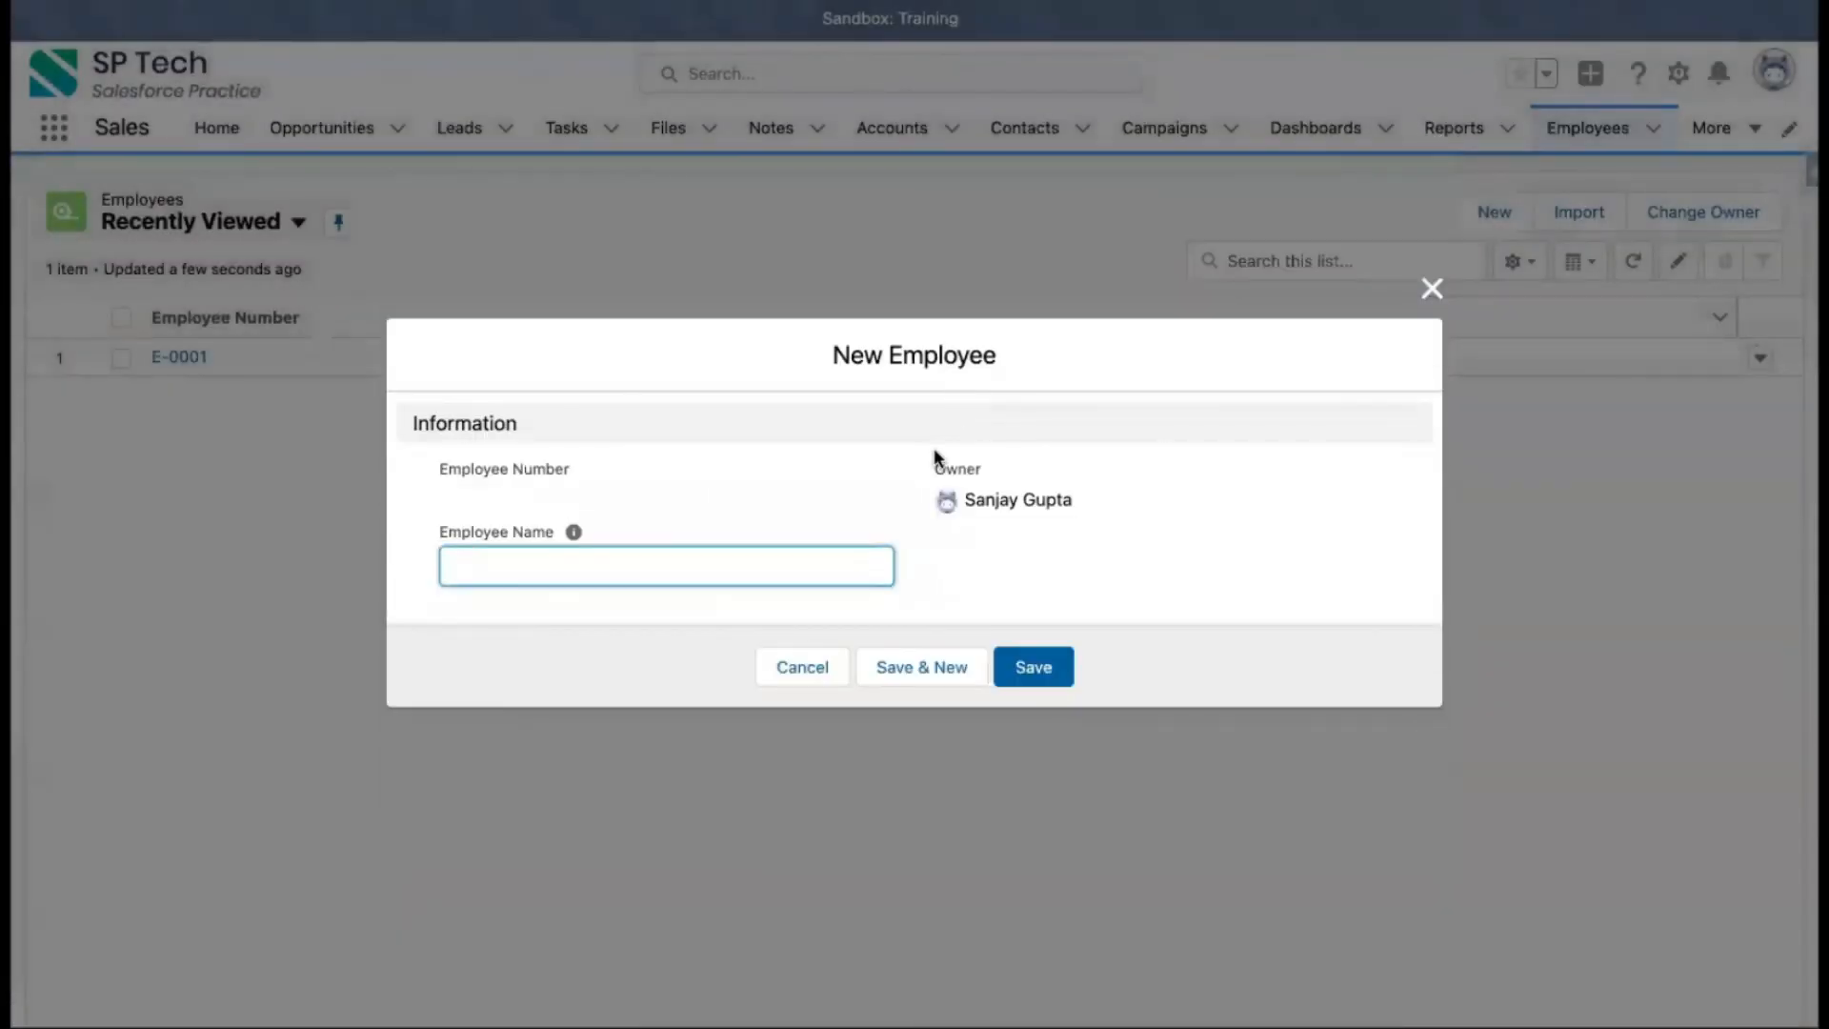
pyautogui.click(801, 669)
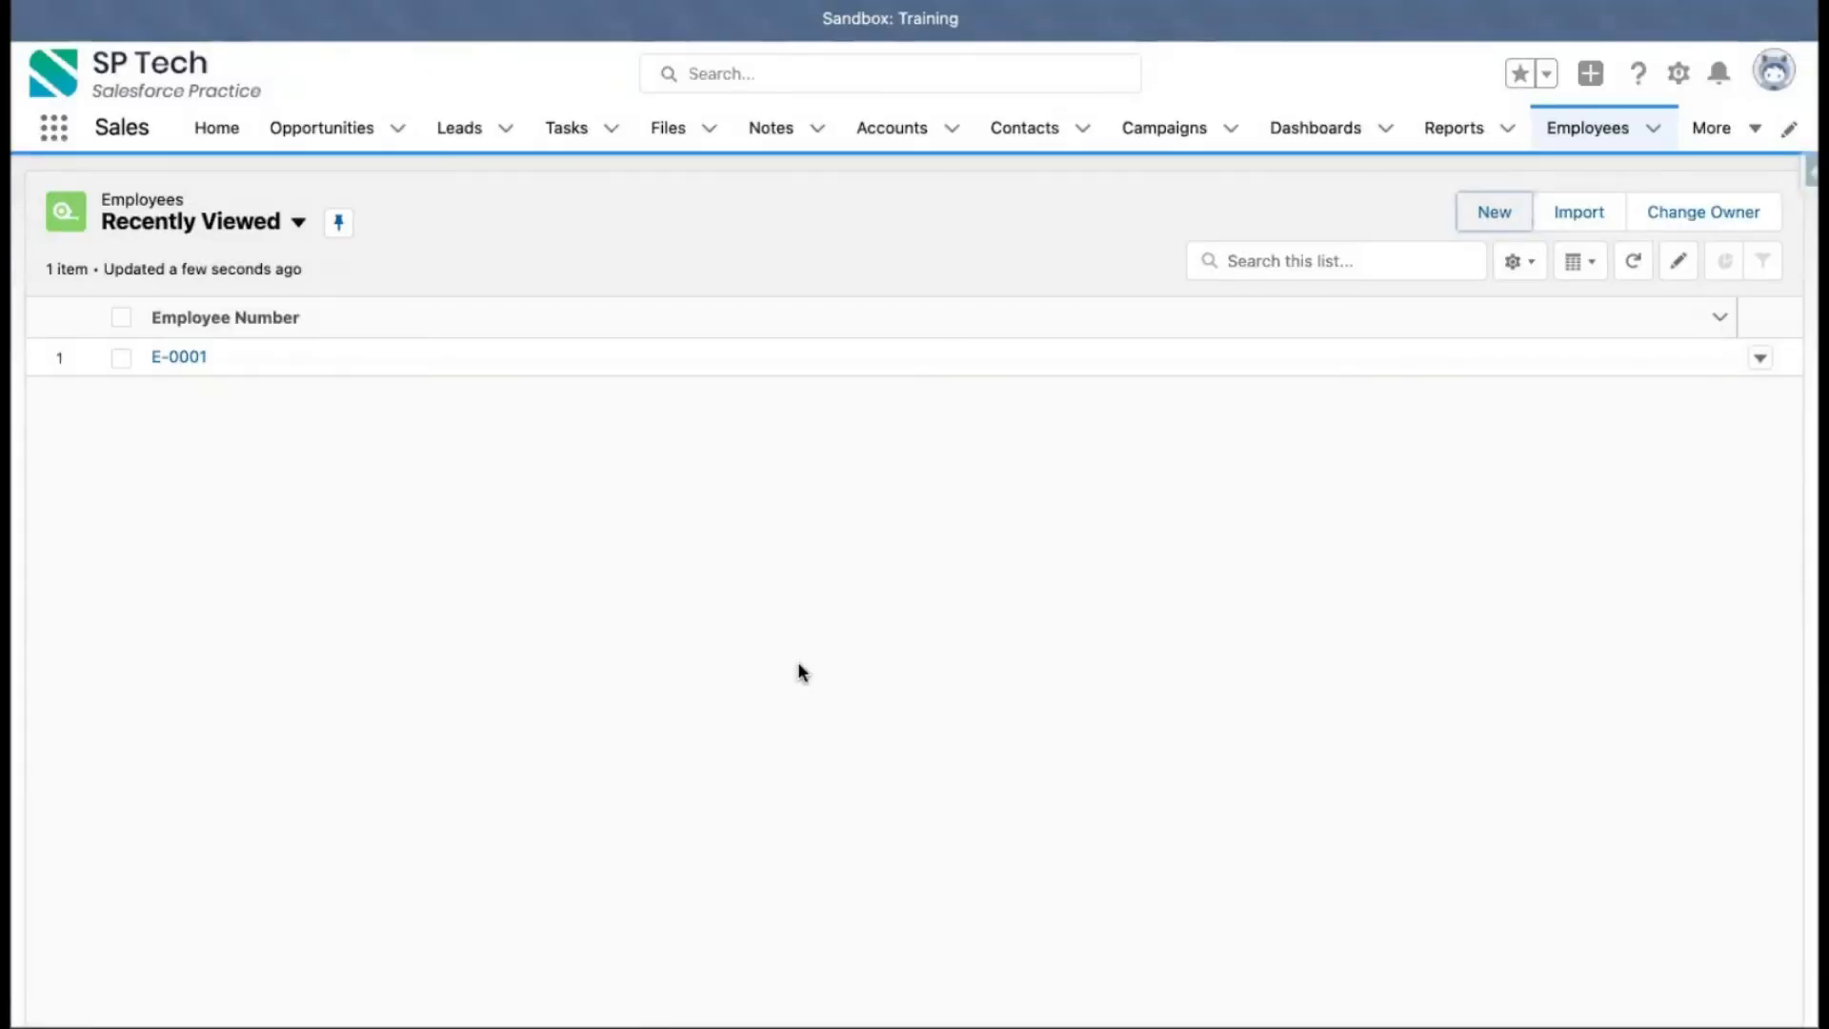
pyautogui.click(917, 237)
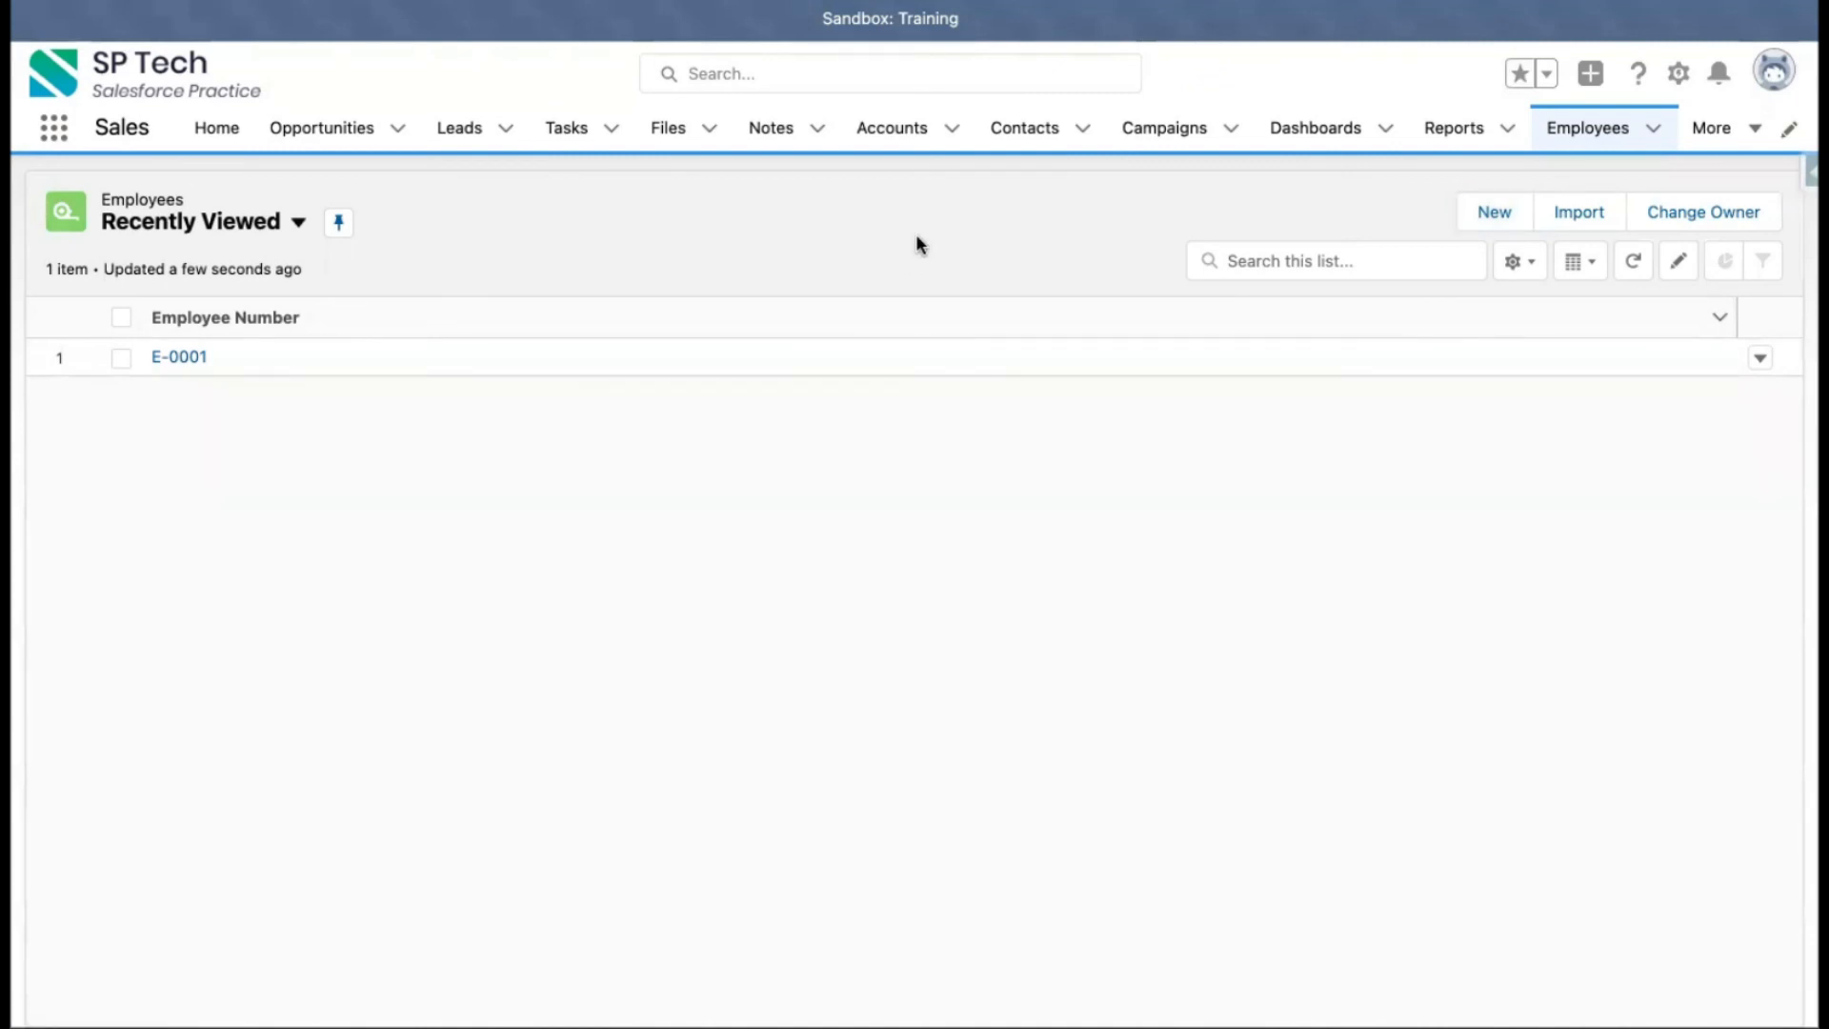